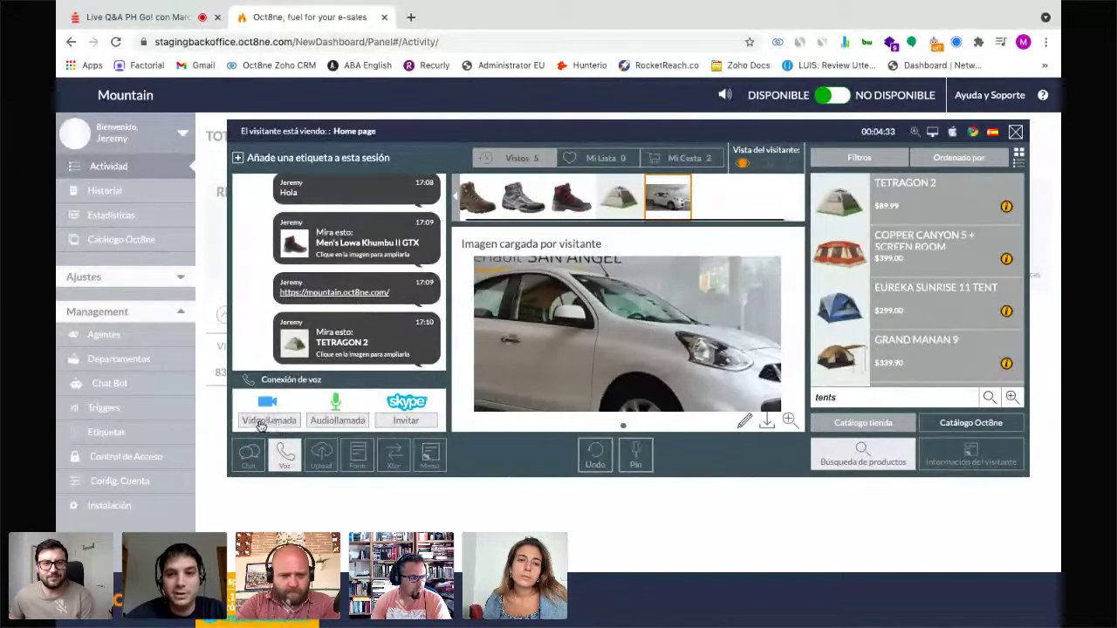
Step: View the visitor's side of the chat on the Oak Mountain store and the forms available to send in the agent chat
{"action": "key", "text": "ctrl+Right"}
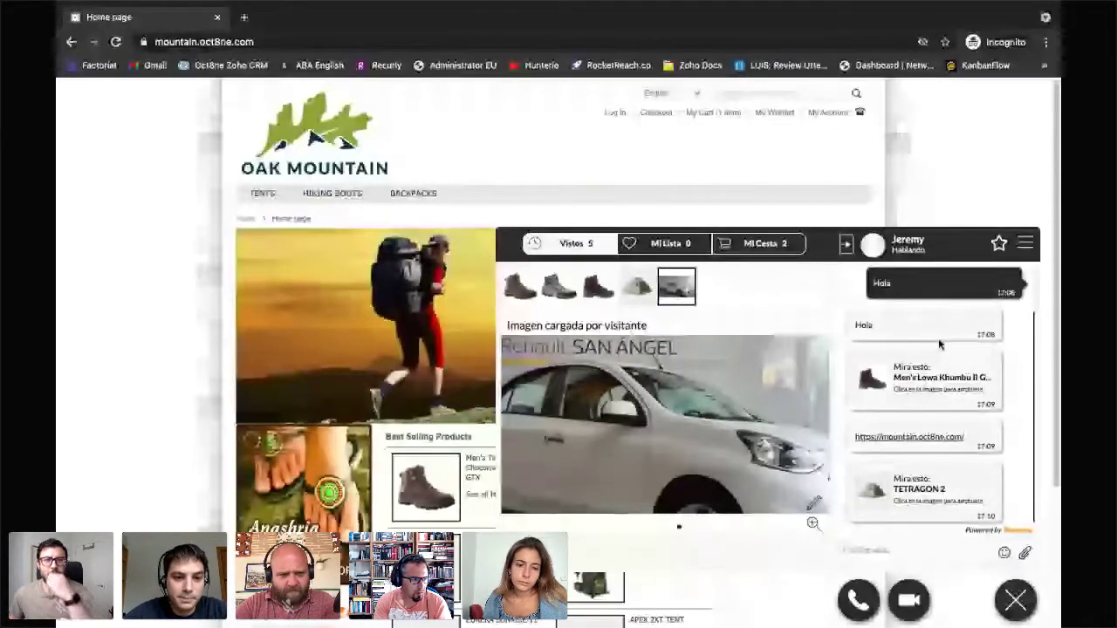
{"action": "key", "text": "alt+Tab"}
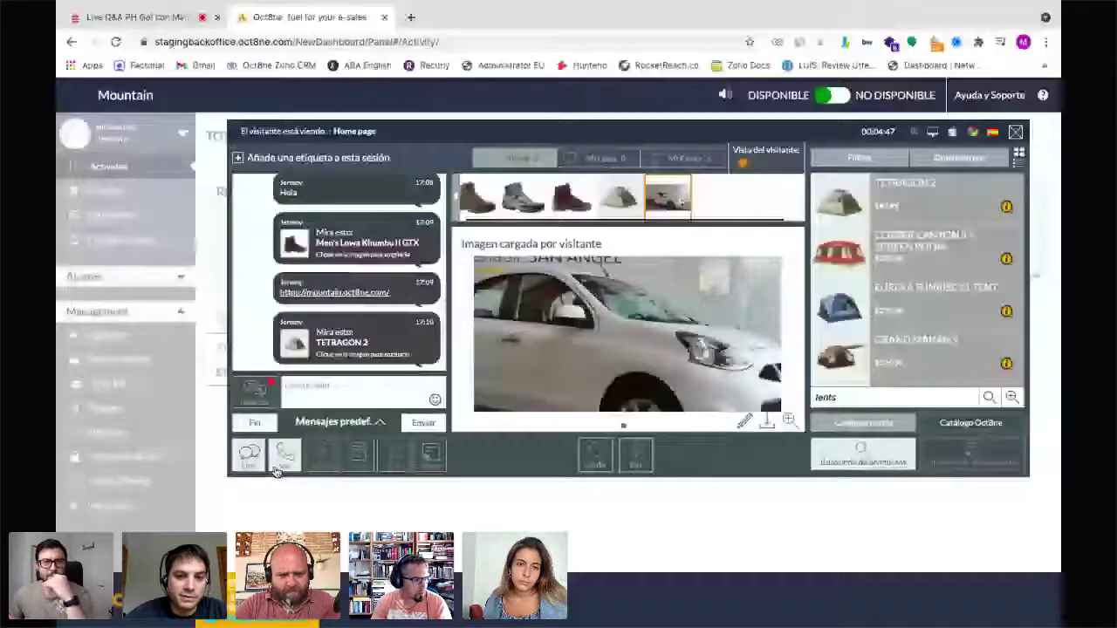
{"action": "left_click", "coordinate": [356, 453]}
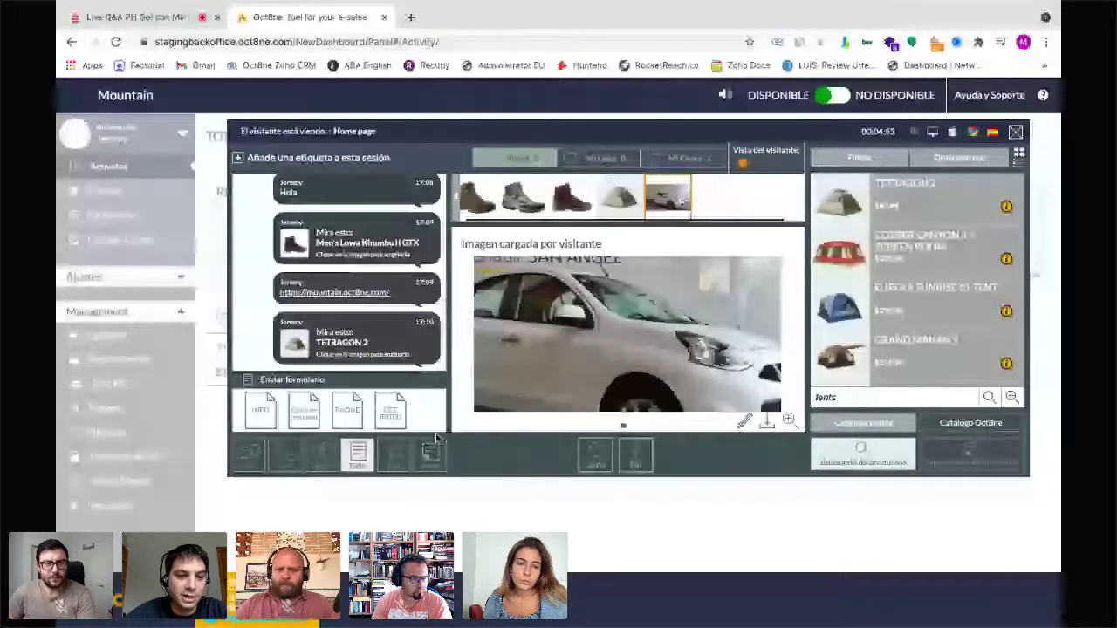
{"action": "left_click", "coordinate": [357, 452]}
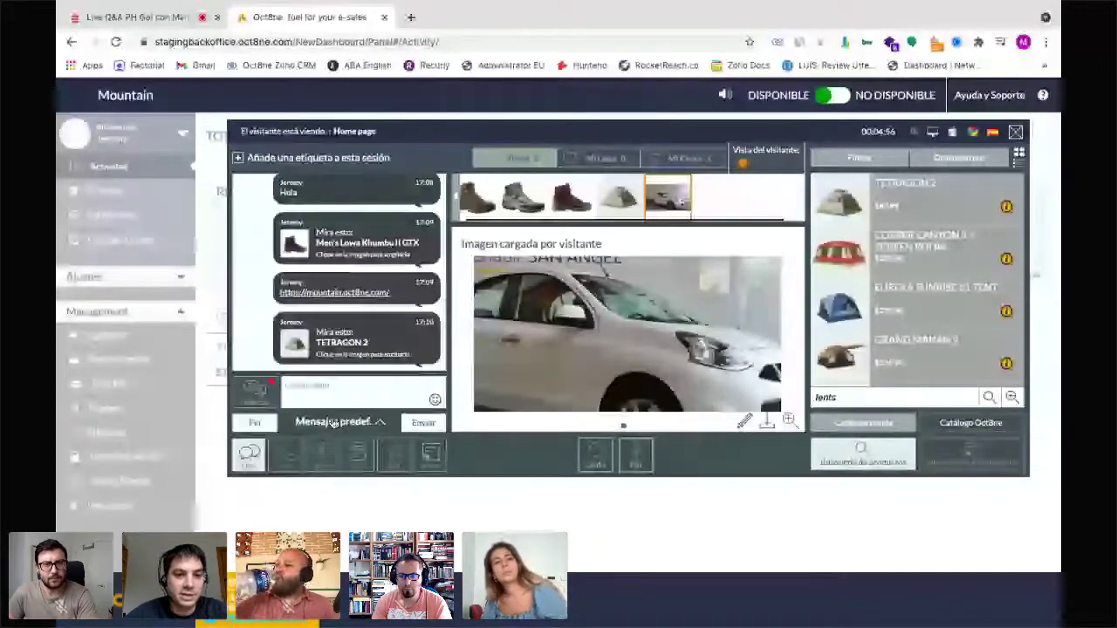
Step: Send the visitor the closing message "Muchas gracias por su consulta" and end the chat session
{"action": "left_click", "coordinate": [332, 423]}
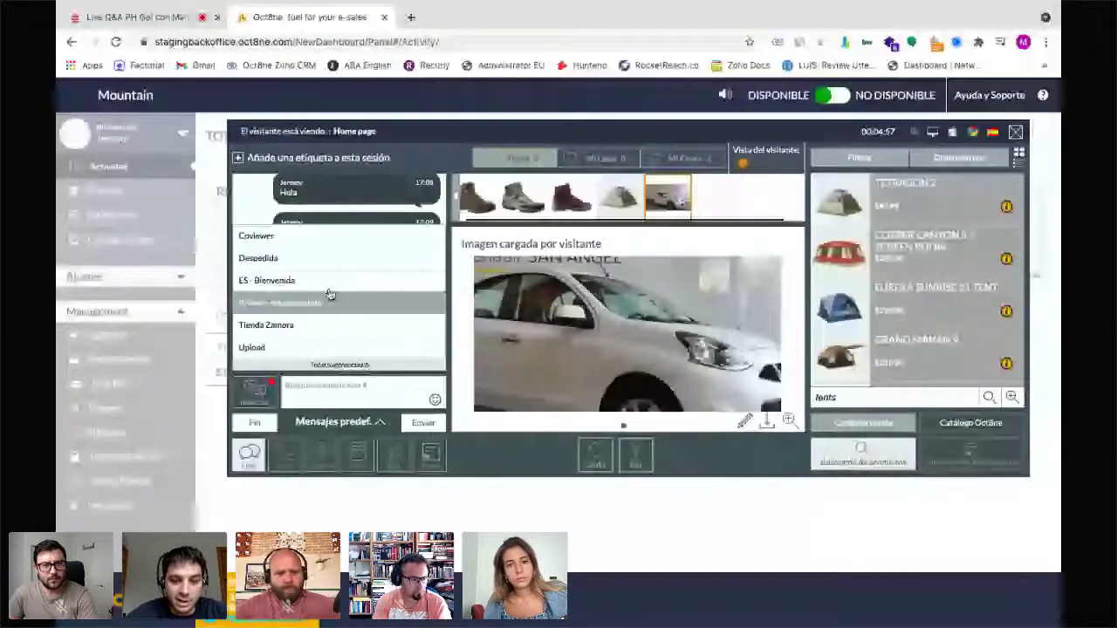
{"action": "left_click", "coordinate": [330, 298]}
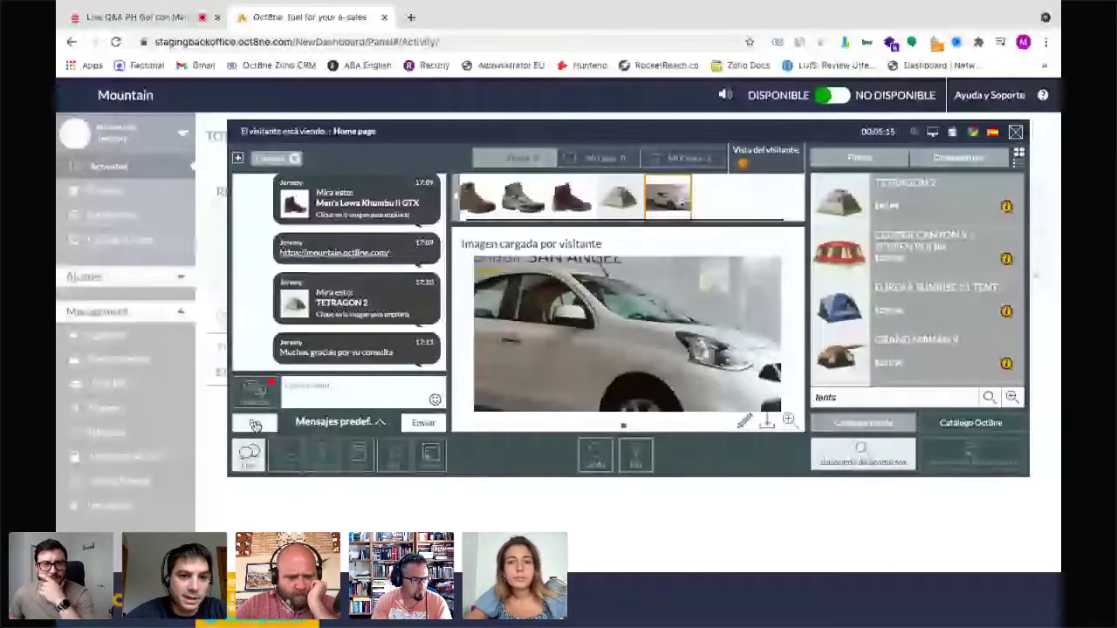
{"action": "left_click", "coordinate": [255, 424]}
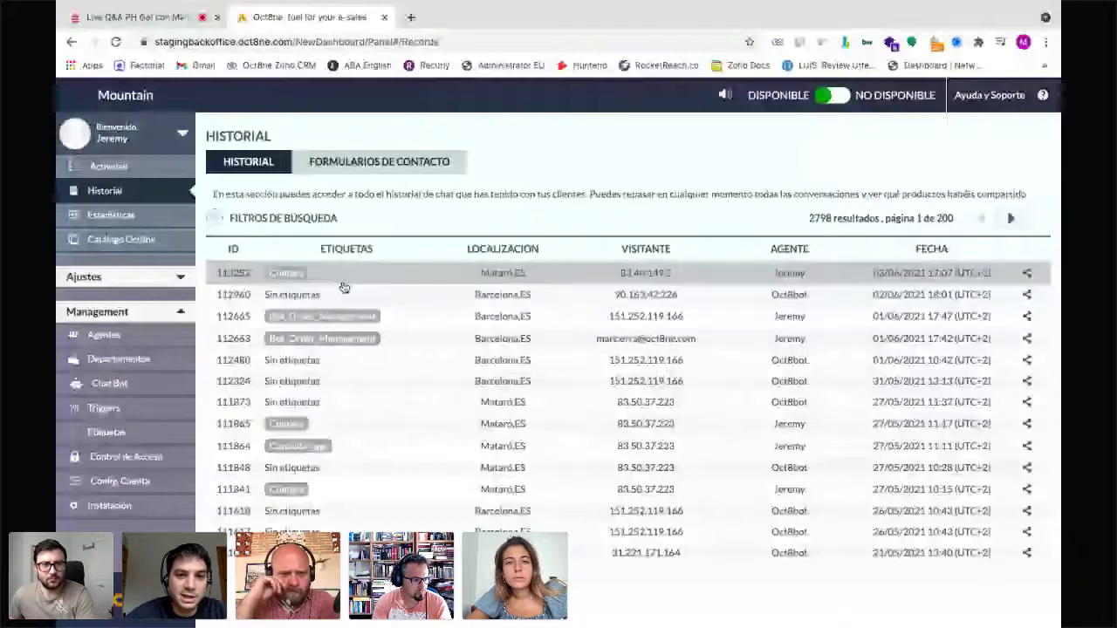
Step: Review the interaction timeline of the most recent chat session in the history and close its details
{"action": "left_click", "coordinate": [424, 280]}
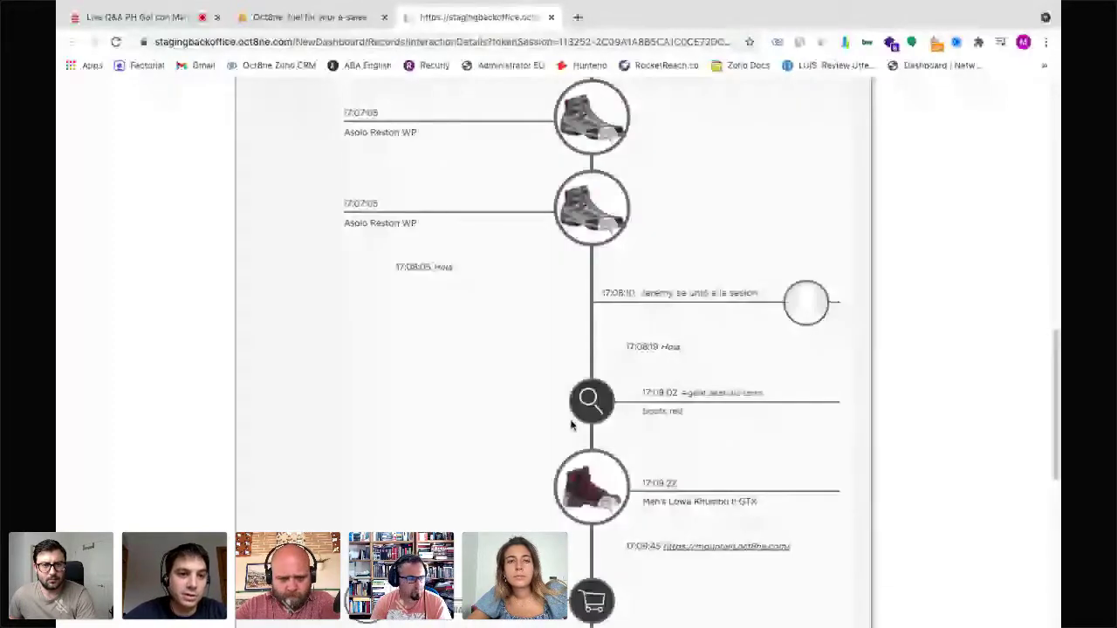
{"action": "key", "text": "ctrl+w"}
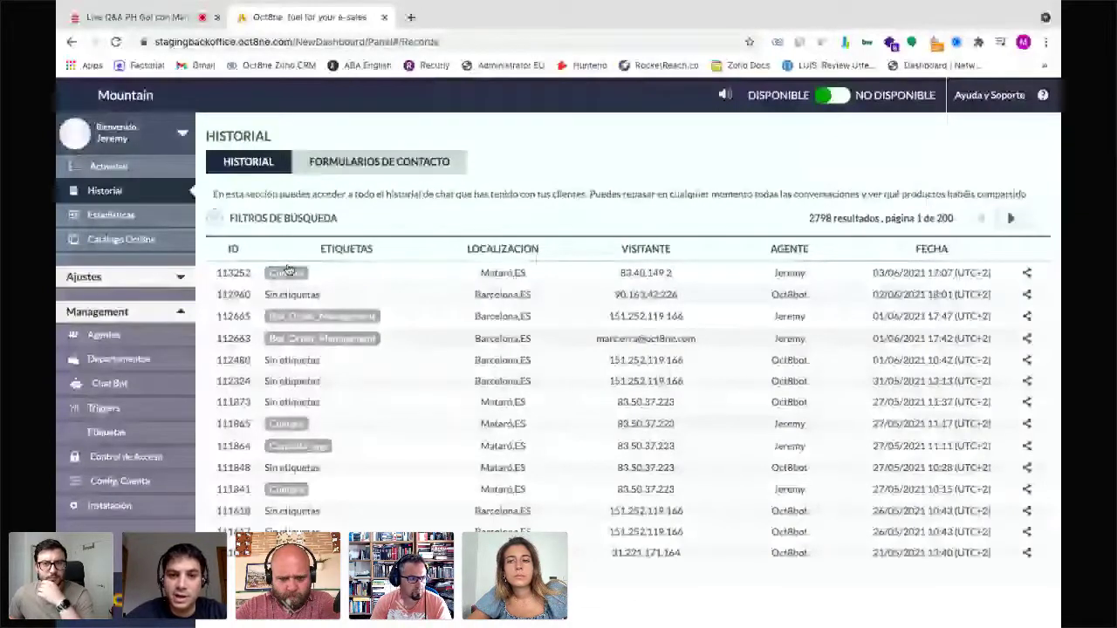
Step: Examine the session statistics for 27/05/2021 to 02/06/2021, including the chart, the summary and the detail by agent
{"action": "key", "text": "alt+Left"}
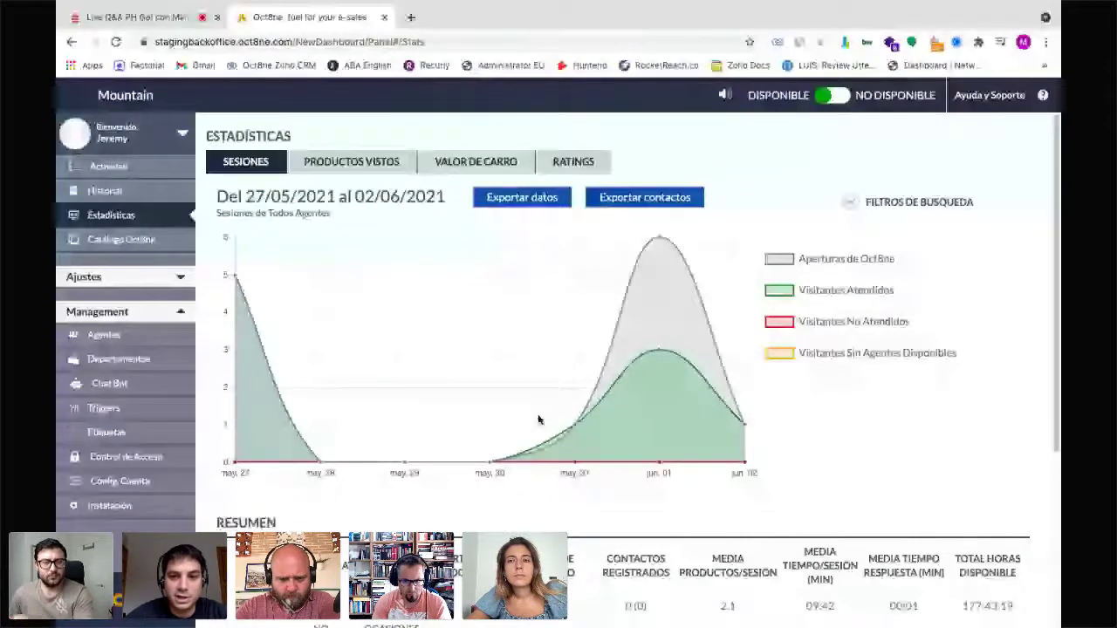
{"action": "scroll", "coordinate": [539, 420], "scroll_direction": "down", "scroll_amount": 1}
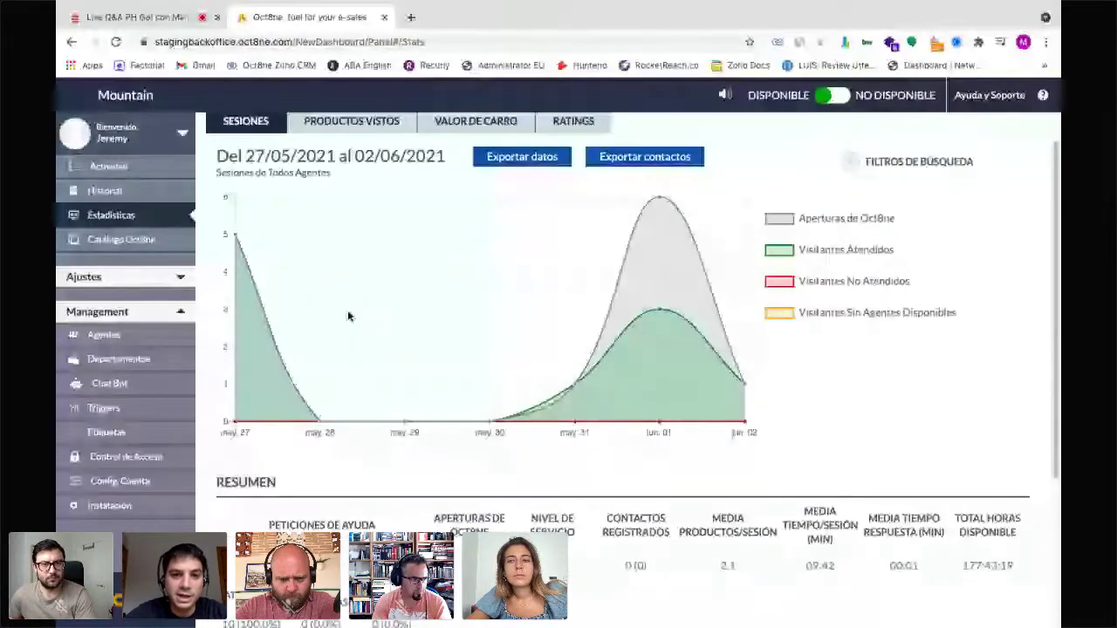
{"action": "scroll", "coordinate": [479, 461], "scroll_direction": "down", "scroll_amount": 1}
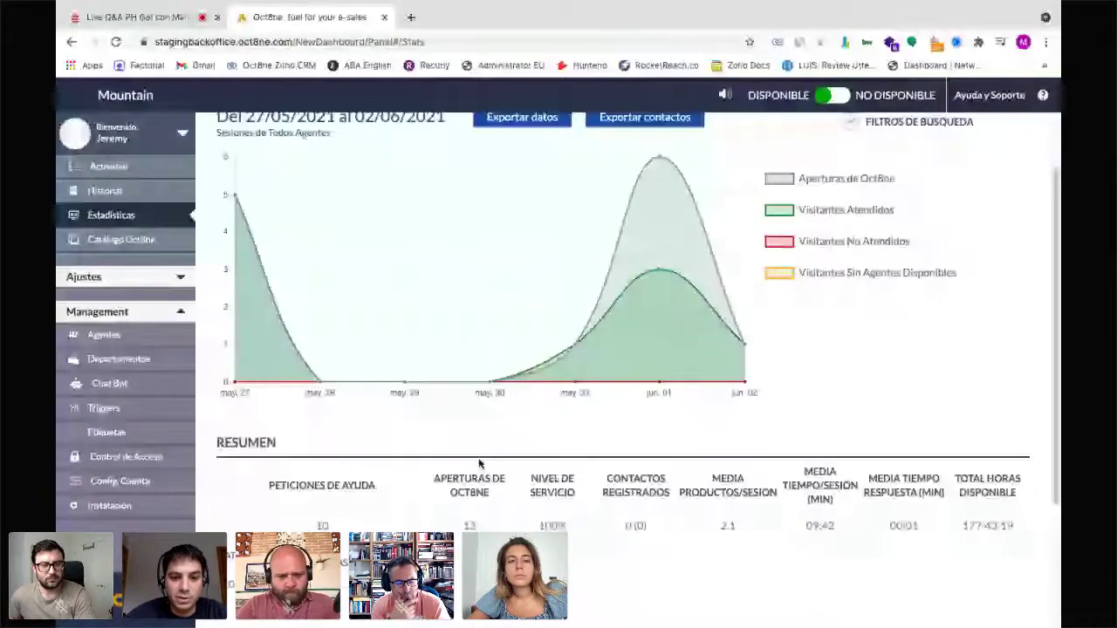
{"action": "scroll", "coordinate": [478, 464], "scroll_direction": "down", "scroll_amount": 5}
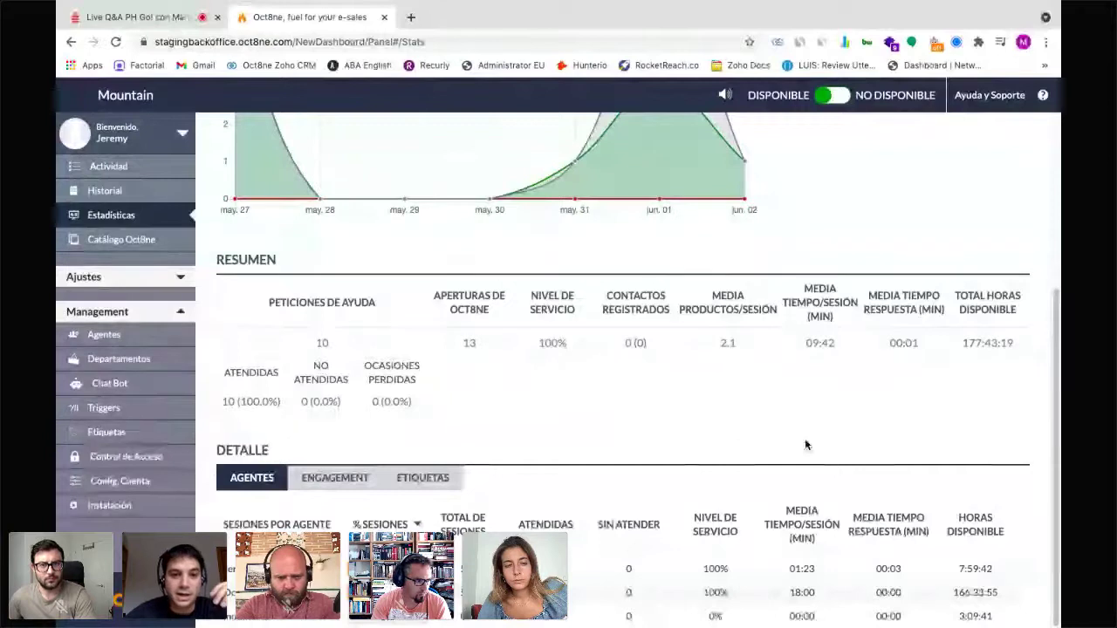
{"action": "scroll", "coordinate": [805, 445], "scroll_direction": "up", "scroll_amount": 3}
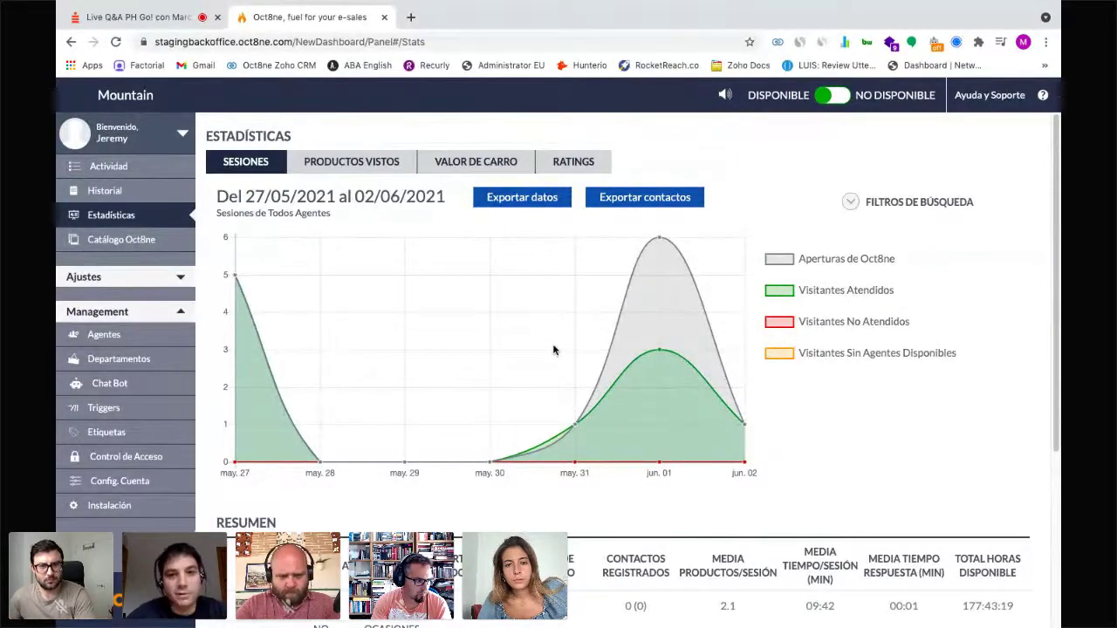
{"action": "scroll", "coordinate": [549, 357], "scroll_direction": "down", "scroll_amount": 1}
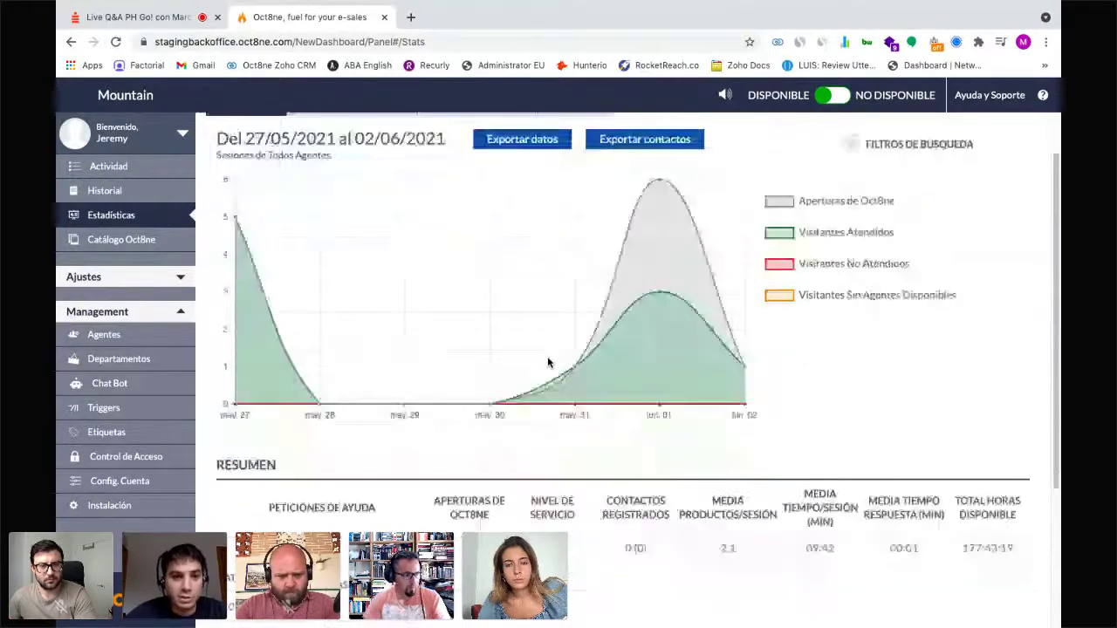
{"action": "scroll", "coordinate": [548, 362], "scroll_direction": "down", "scroll_amount": 2}
{"action": "scroll", "coordinate": [549, 362], "scroll_direction": "up", "scroll_amount": 3}
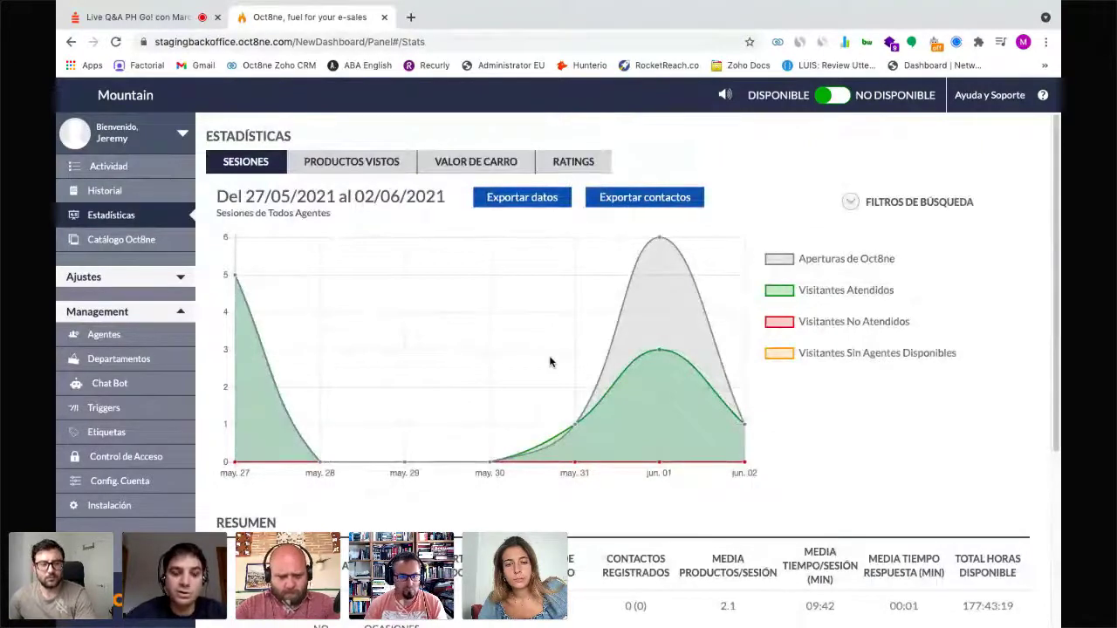
{"action": "scroll", "coordinate": [545, 358], "scroll_direction": "down", "scroll_amount": 3}
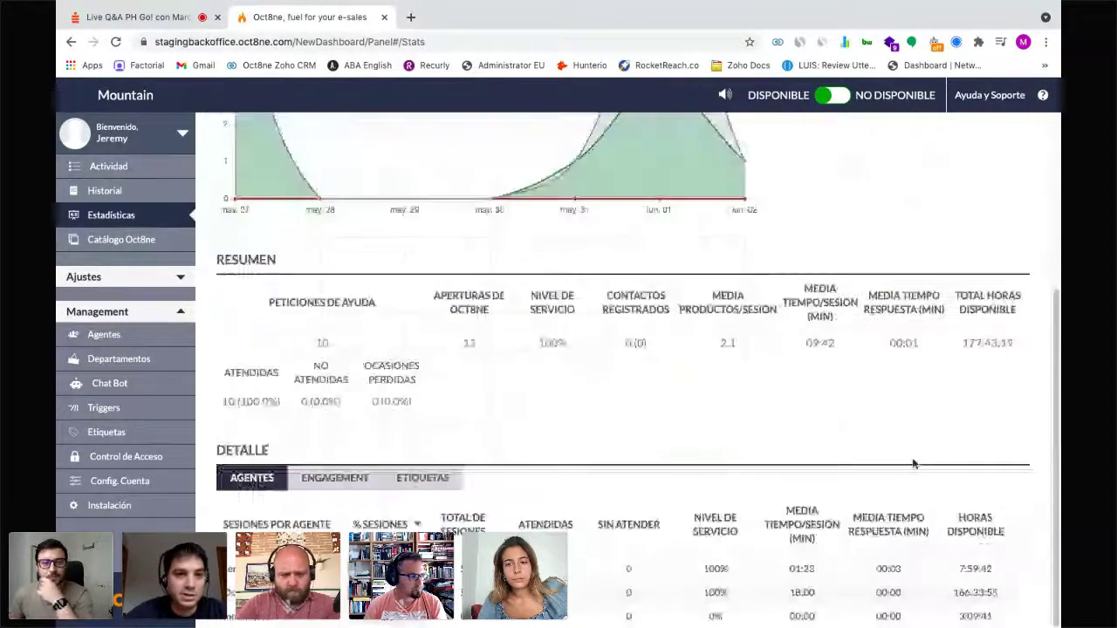
{"action": "scroll", "coordinate": [463, 384], "scroll_direction": "up", "scroll_amount": 3}
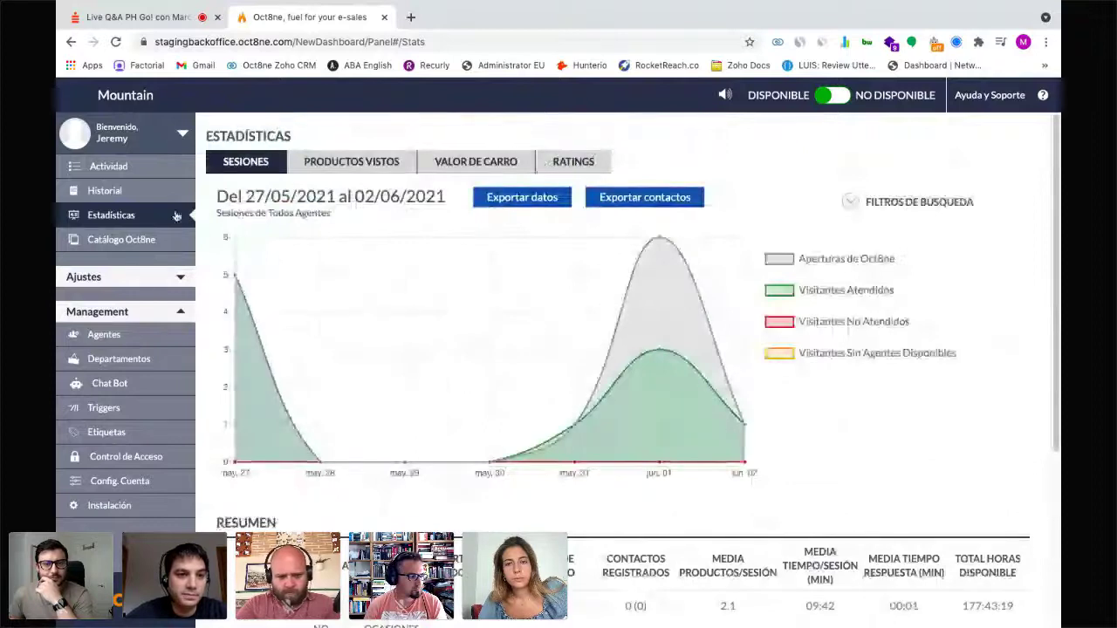
Step: Return to the activity view, switch to the Oak Mountain store and send "Hi, how are you?" as a visitor in a new chat
{"action": "left_click", "coordinate": [108, 166]}
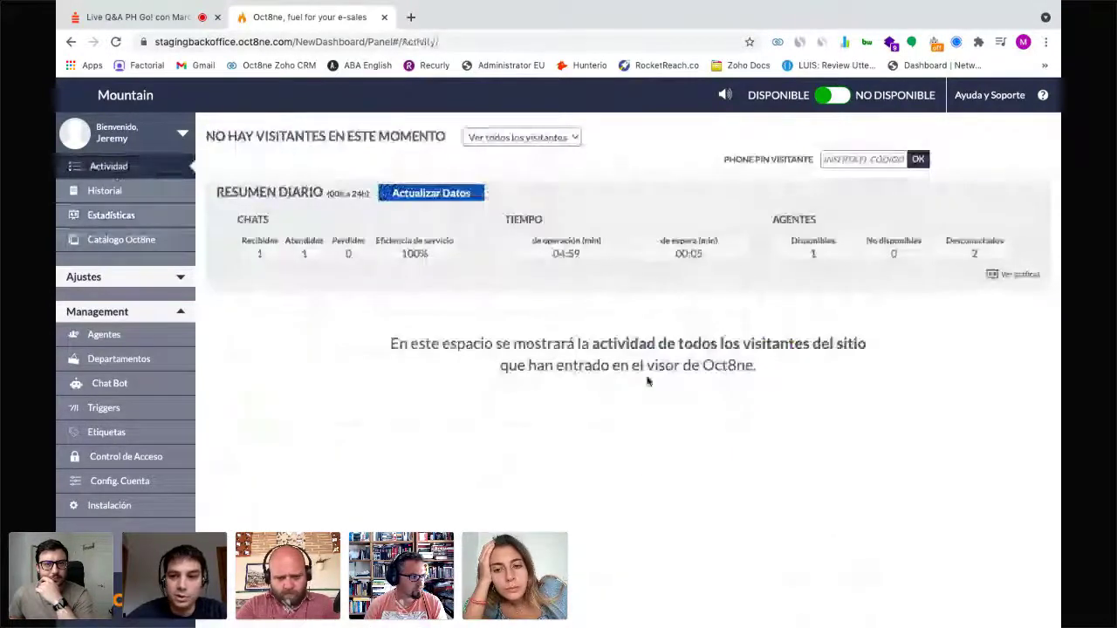
{"action": "key", "text": "alt+Tab"}
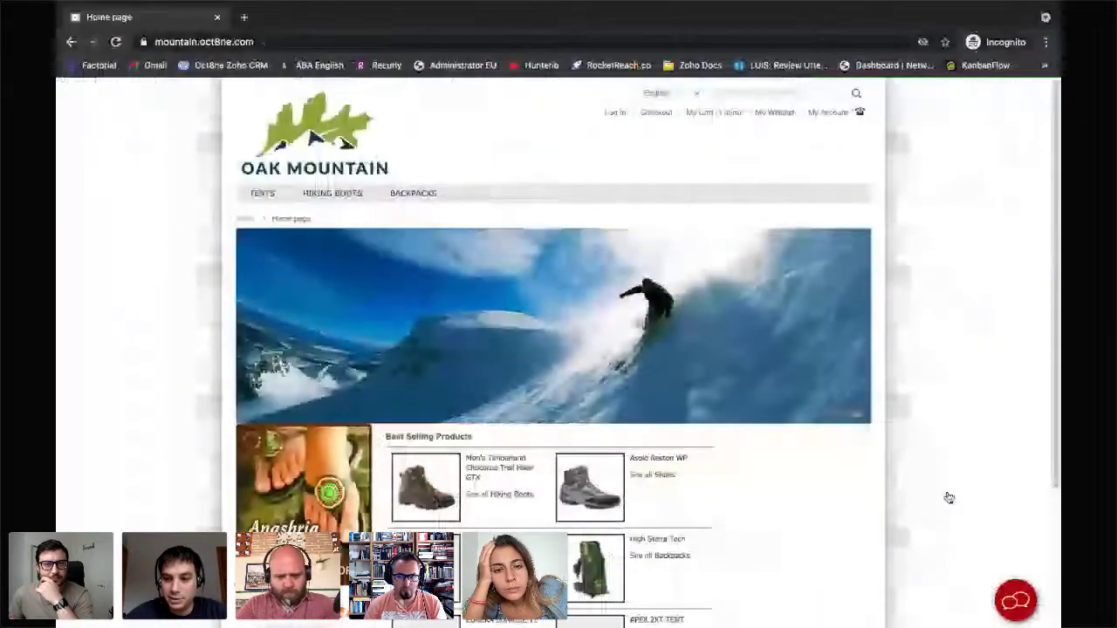
{"action": "left_click", "coordinate": [1014, 599]}
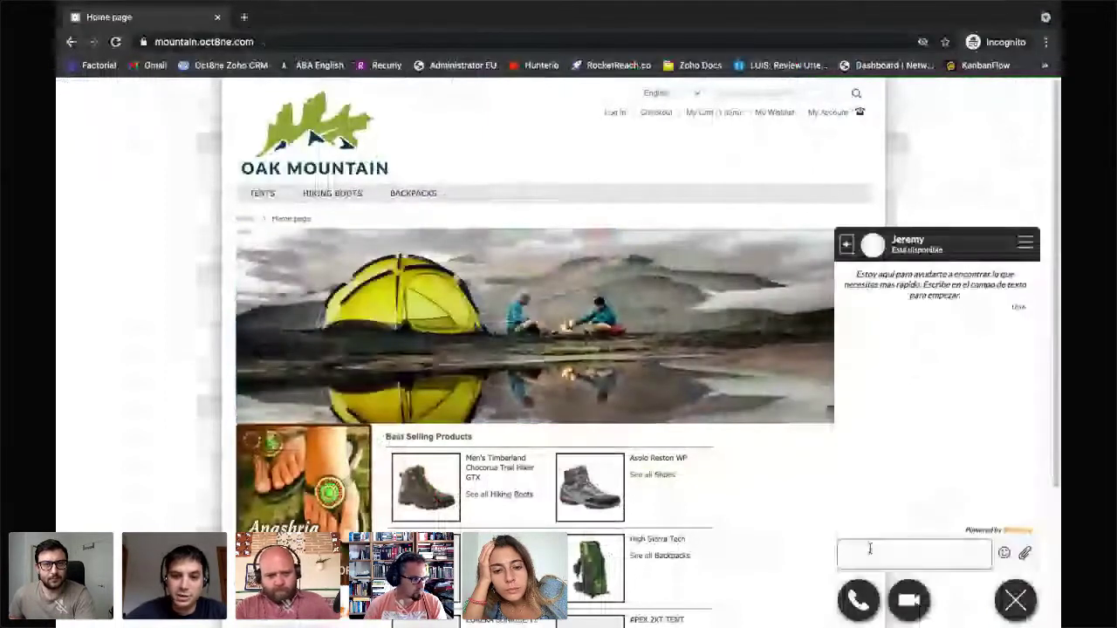
{"action": "left_click", "coordinate": [869, 548]}
{"action": "type", "text": "Hi"}
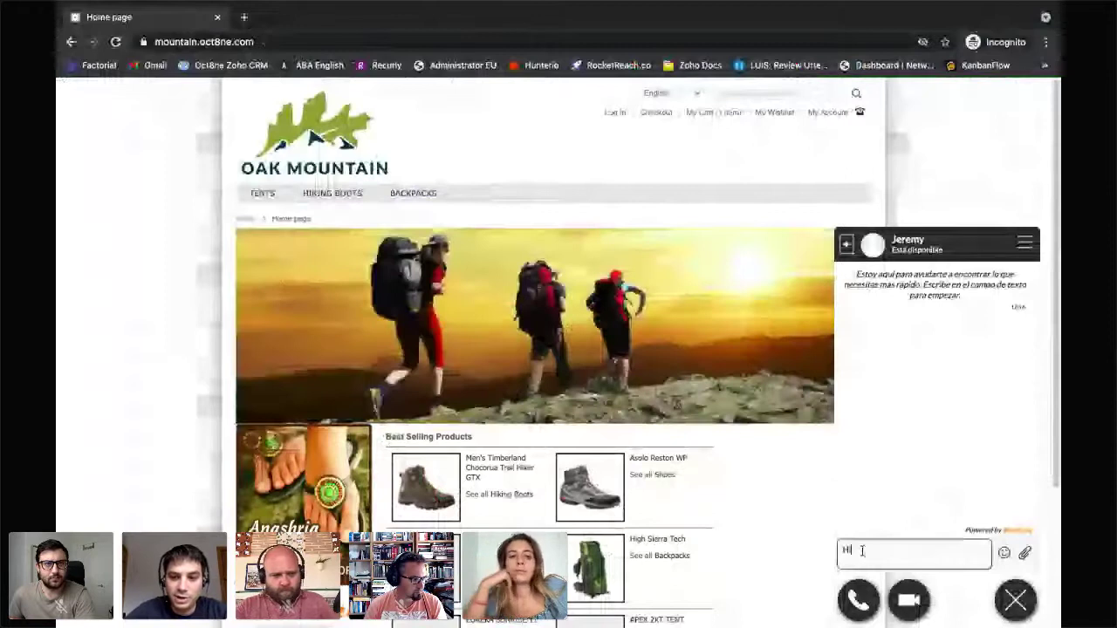
{"action": "type", "text": ", how are"}
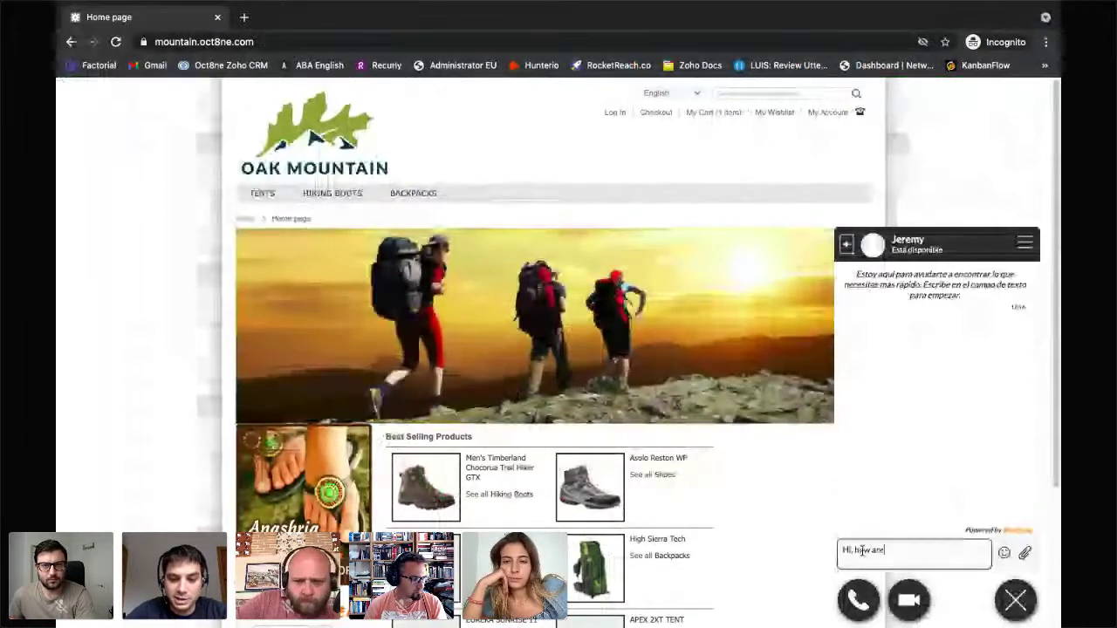
{"action": "type", "text": " you"}
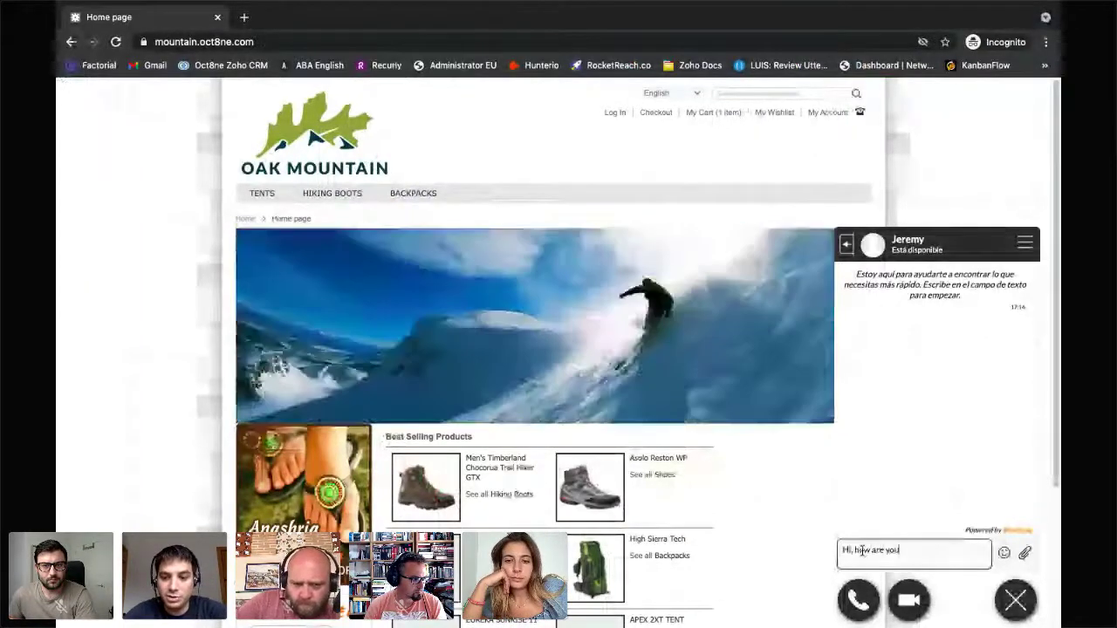
{"action": "type", "text": "?"}
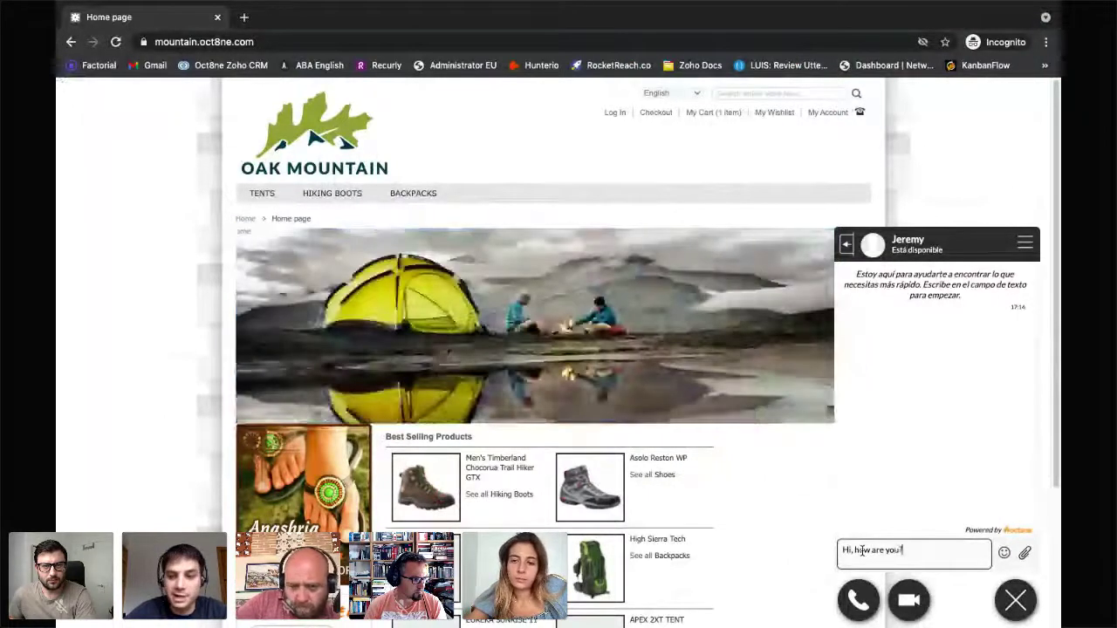
{"action": "key", "text": "Return"}
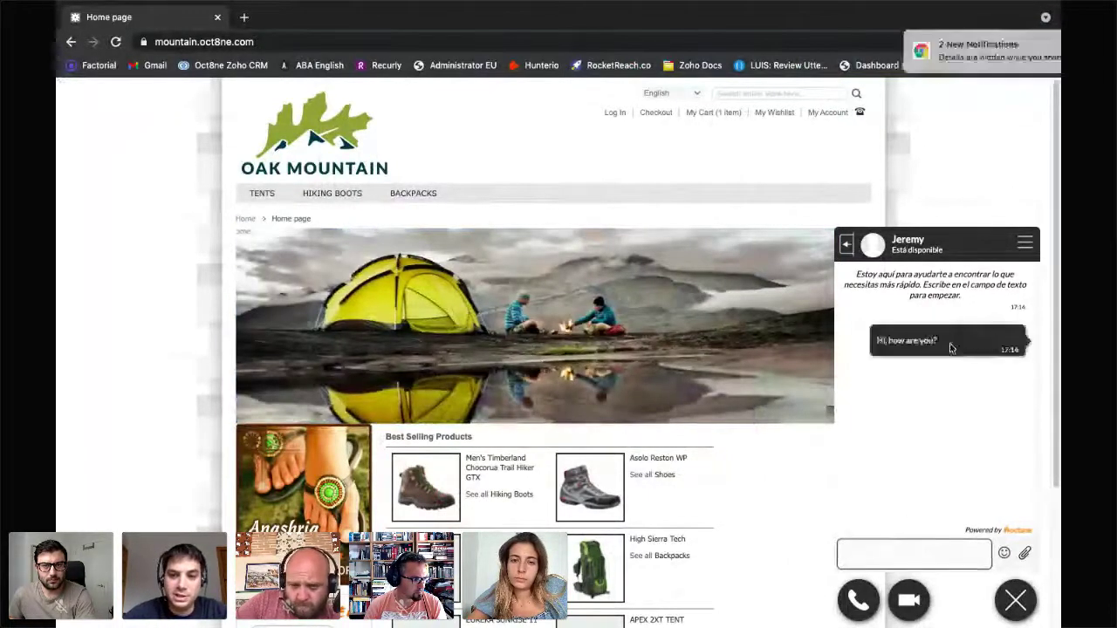
Step: In the agent chat, activate the Spanish–English translator with editing of translations before sending, and translate the visitor's message
{"action": "key", "text": "super+Tab"}
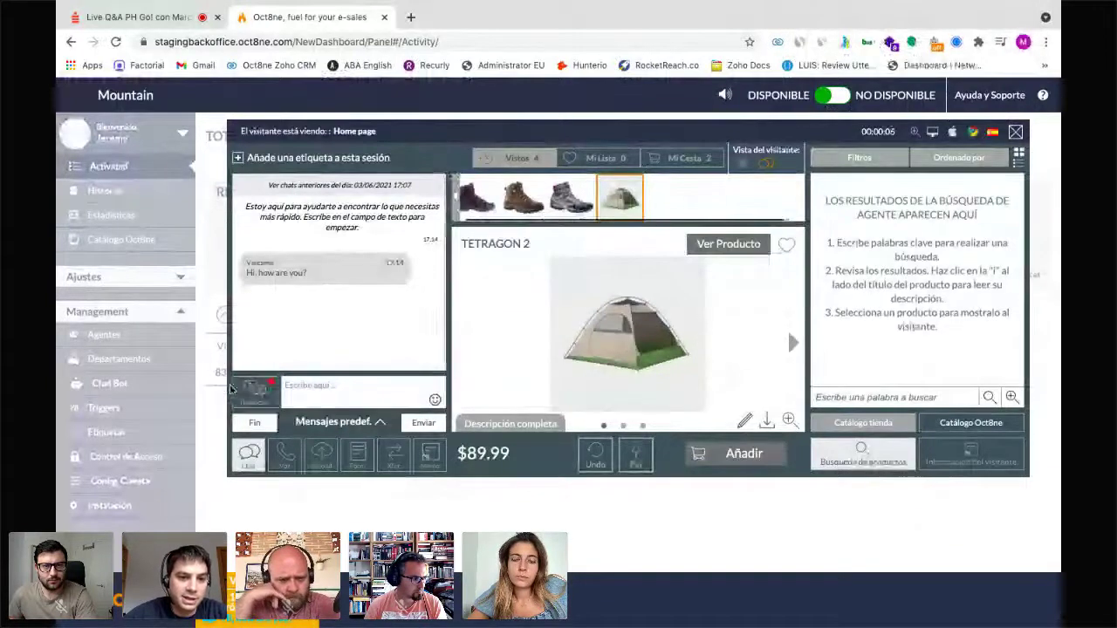
{"action": "left_click", "coordinate": [255, 393]}
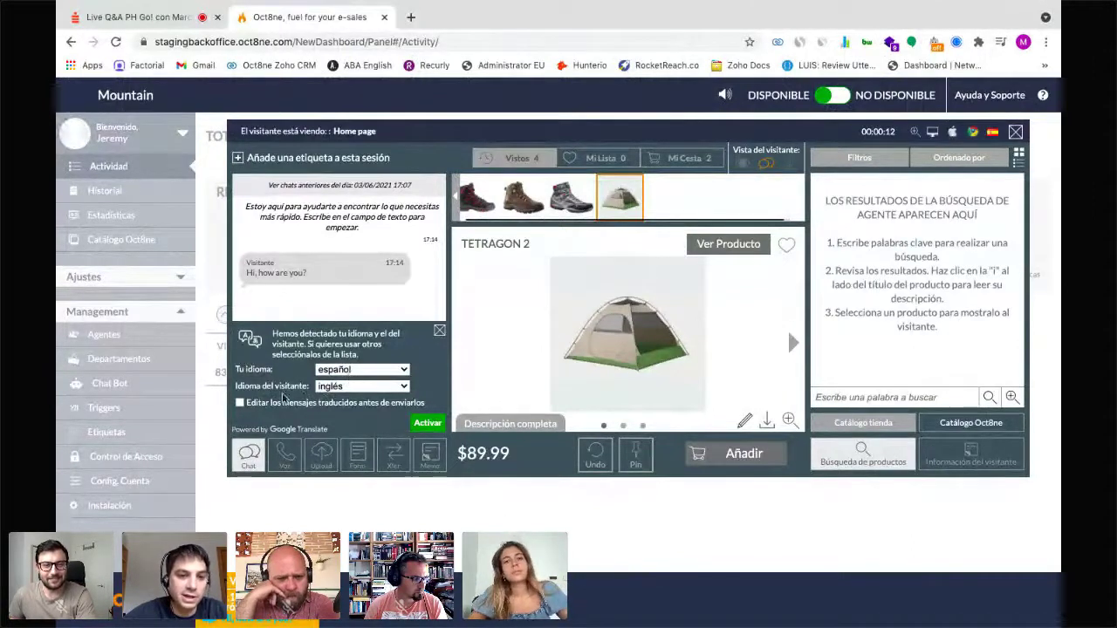
{"action": "left_click", "coordinate": [240, 403]}
{"action": "left_click", "coordinate": [426, 424]}
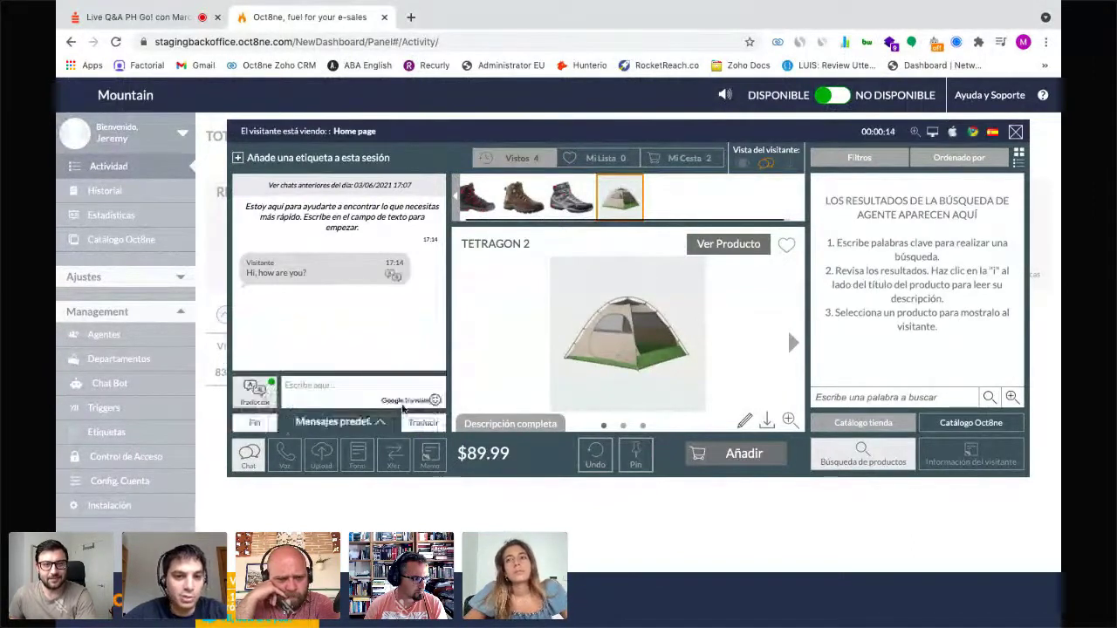
{"action": "left_click", "coordinate": [392, 274]}
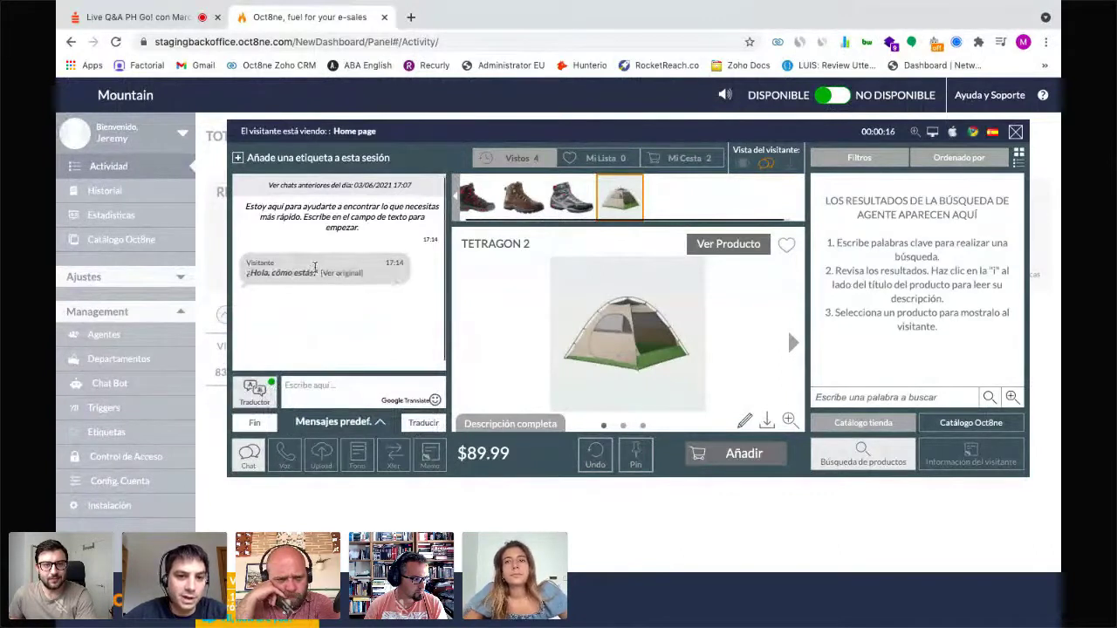
Step: Reply to the visitor with "Muy bien y tu?", translate it into English and send the translation
{"action": "left_click", "coordinate": [311, 392]}
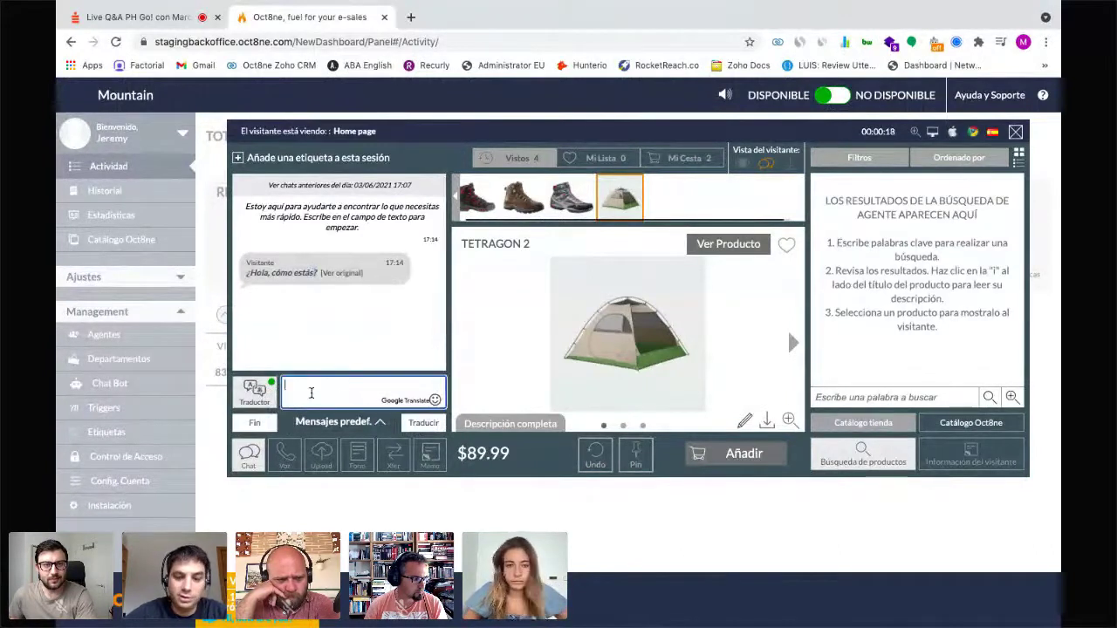
{"action": "type", "text": "Muy bien"}
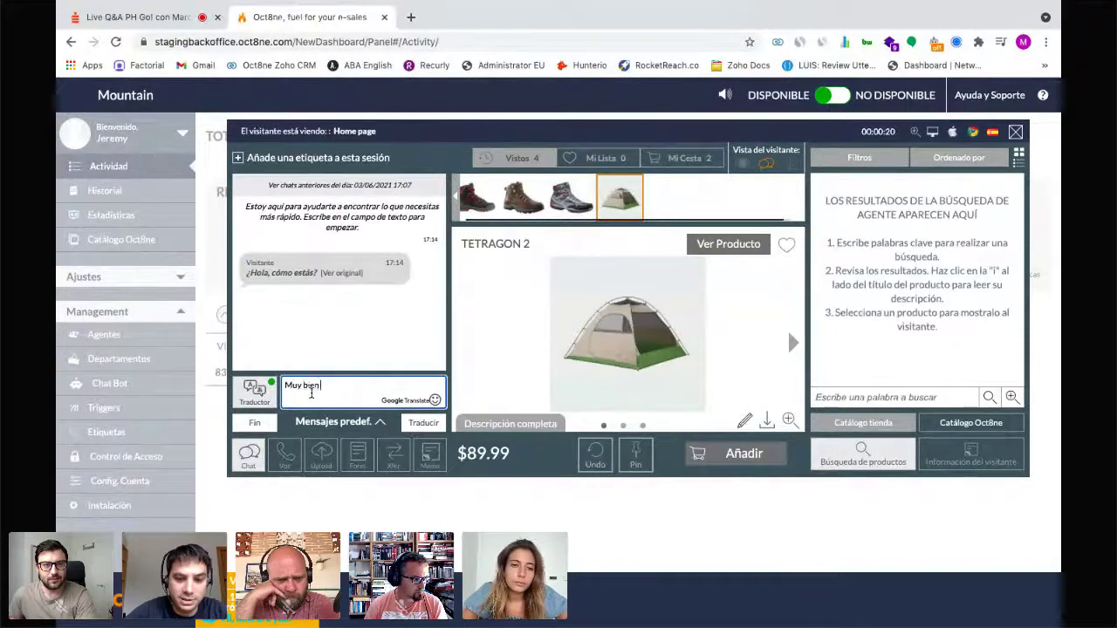
{"action": "type", "text": " y tú?"}
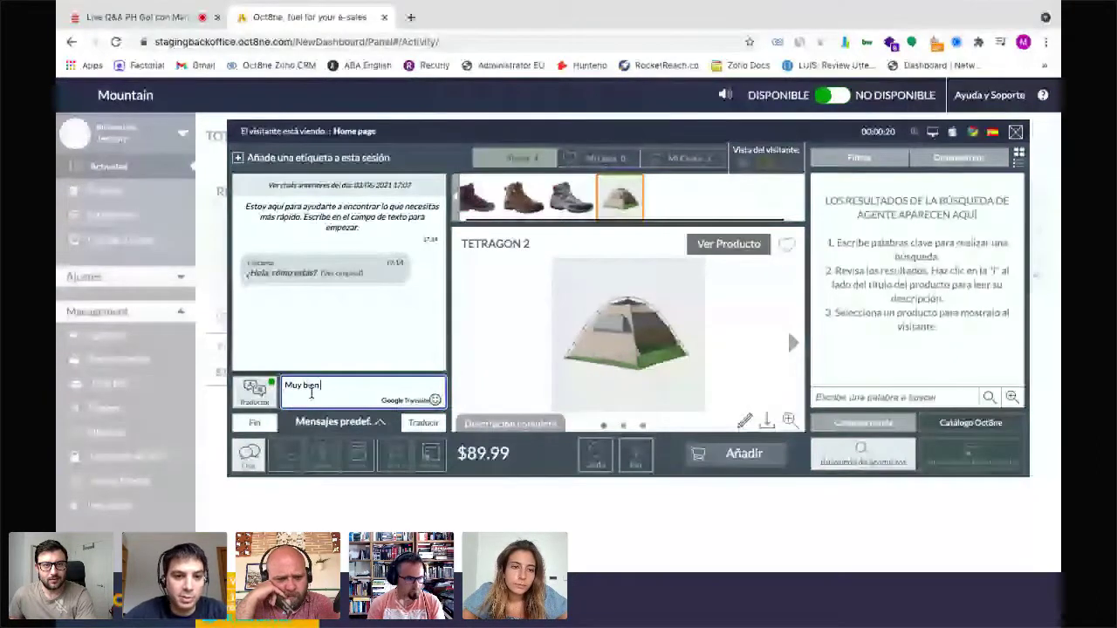
{"action": "key", "text": "Return"}
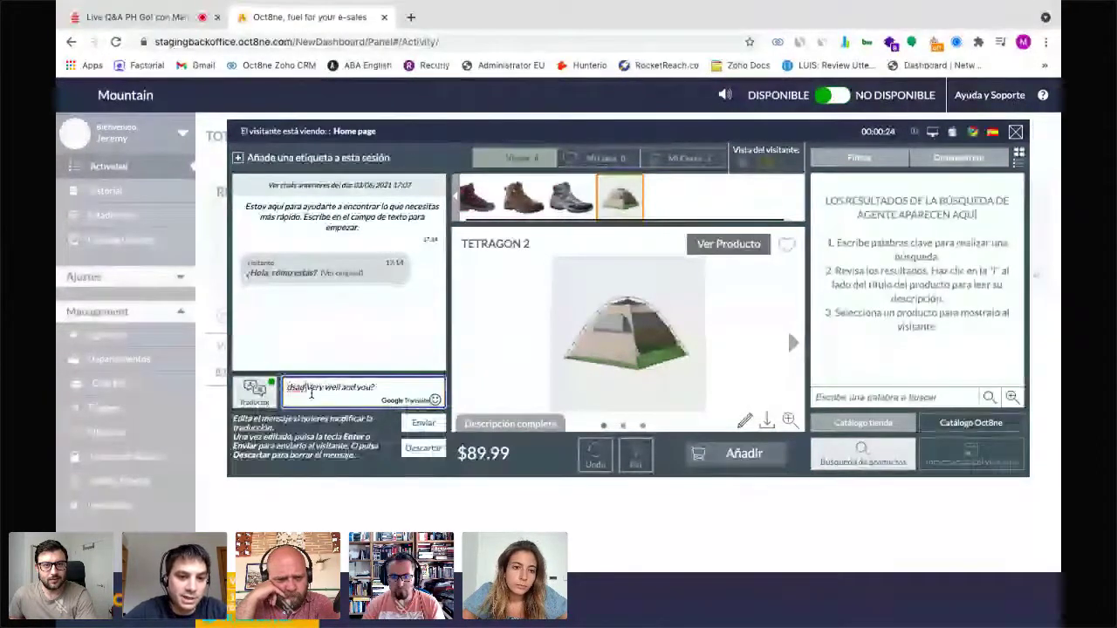
{"action": "left_click", "coordinate": [424, 422]}
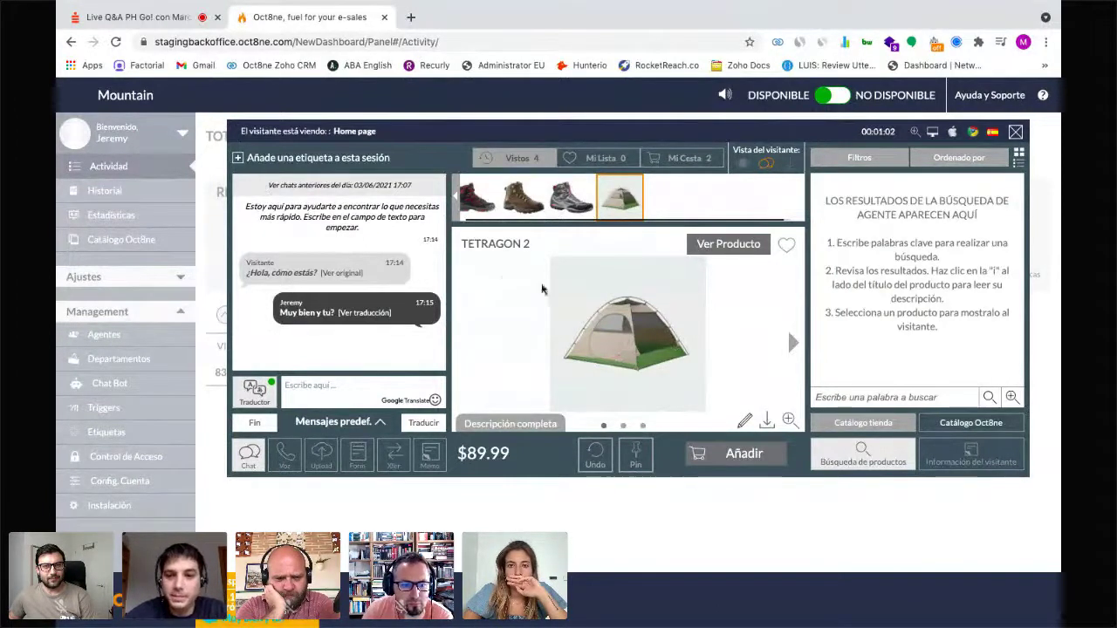
Step: Open the visitor's information, look up an order by its reference number, and return to the product search
{"action": "left_click", "coordinate": [956, 462]}
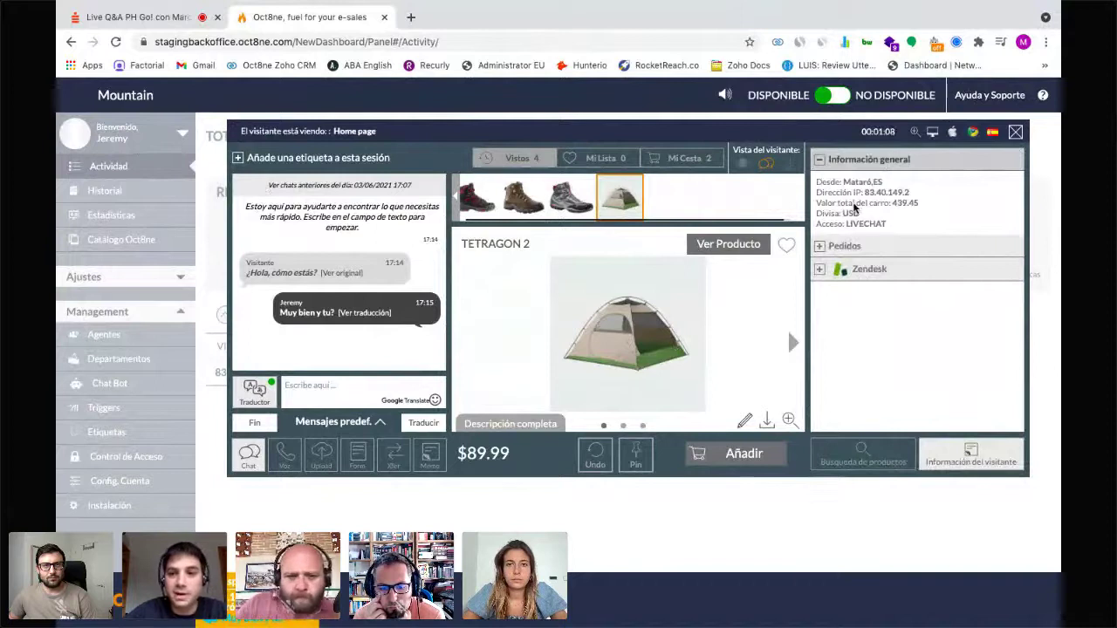
{"action": "left_click", "coordinate": [843, 246]}
{"action": "left_click", "coordinate": [919, 184]}
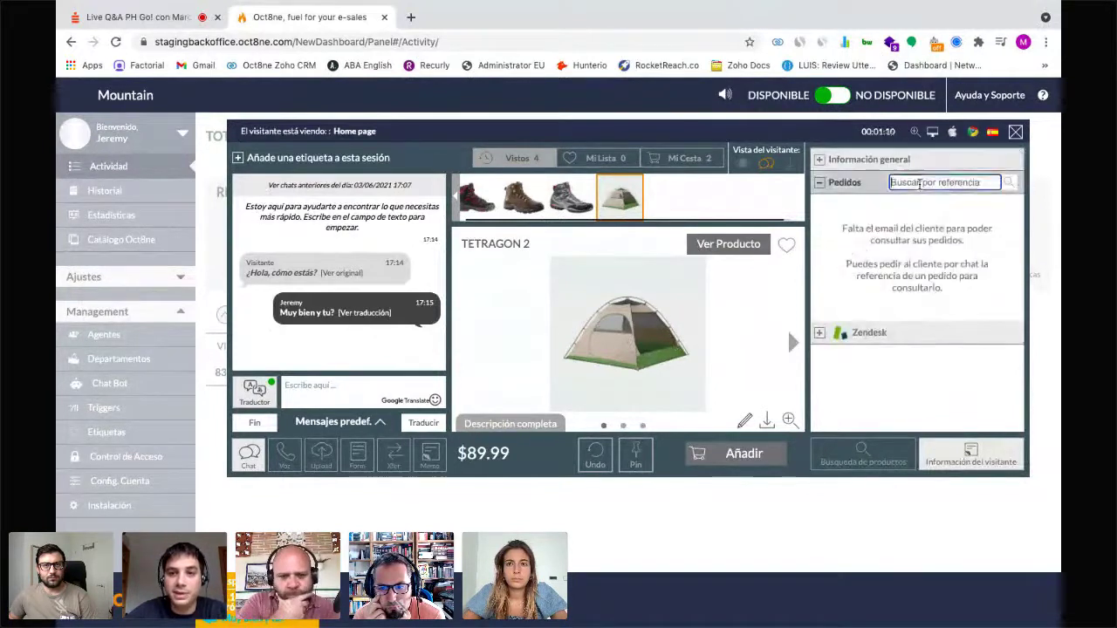
{"action": "type", "text": "123312"}
{"action": "key", "text": "Return"}
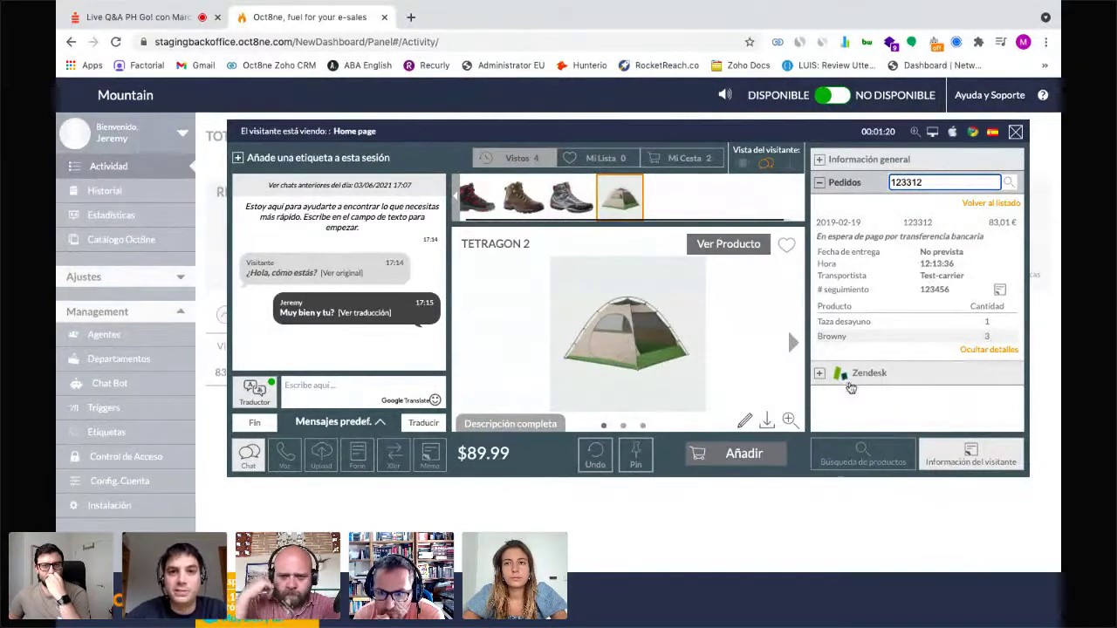
{"action": "left_click", "coordinate": [844, 182]}
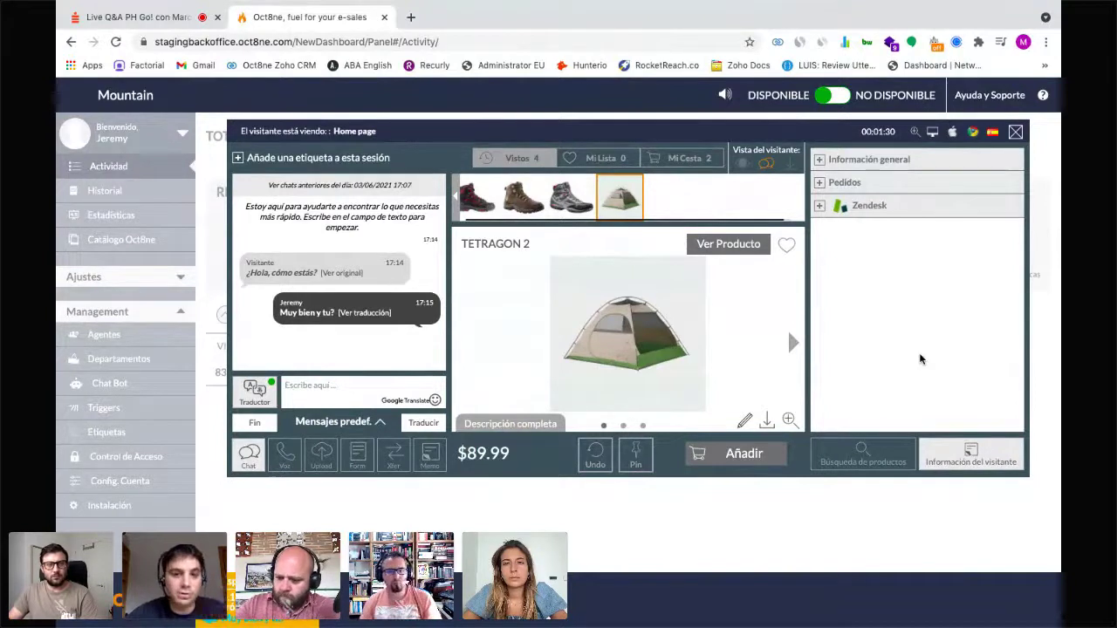
{"action": "left_click", "coordinate": [862, 453]}
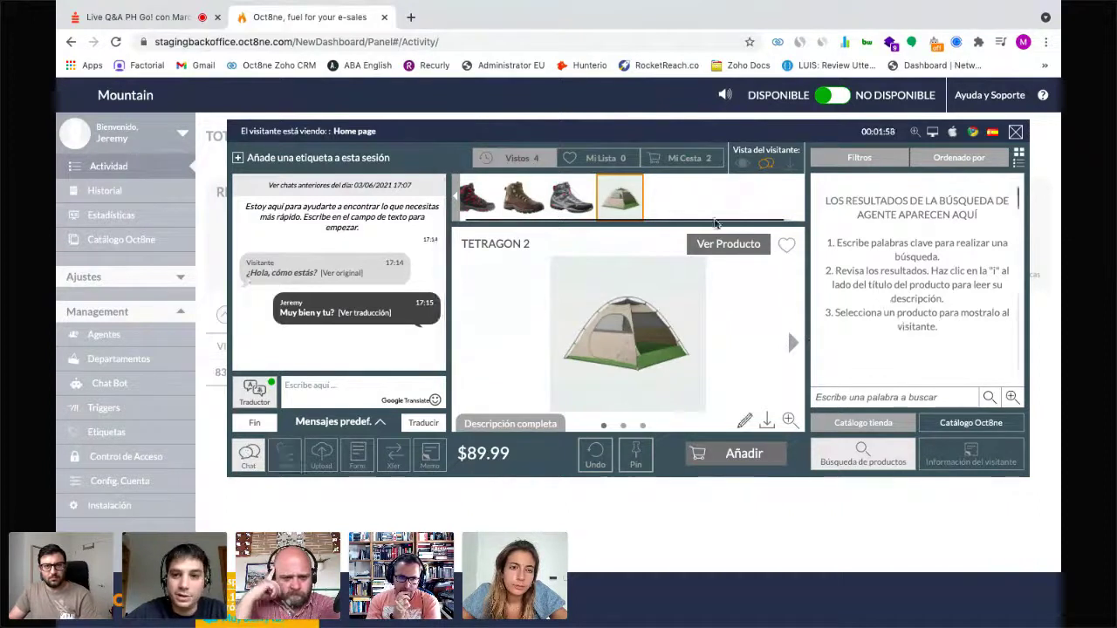
Step: End the chat with the visitor and tag the session as Bot_Order_Management
{"action": "left_click", "coordinate": [245, 426]}
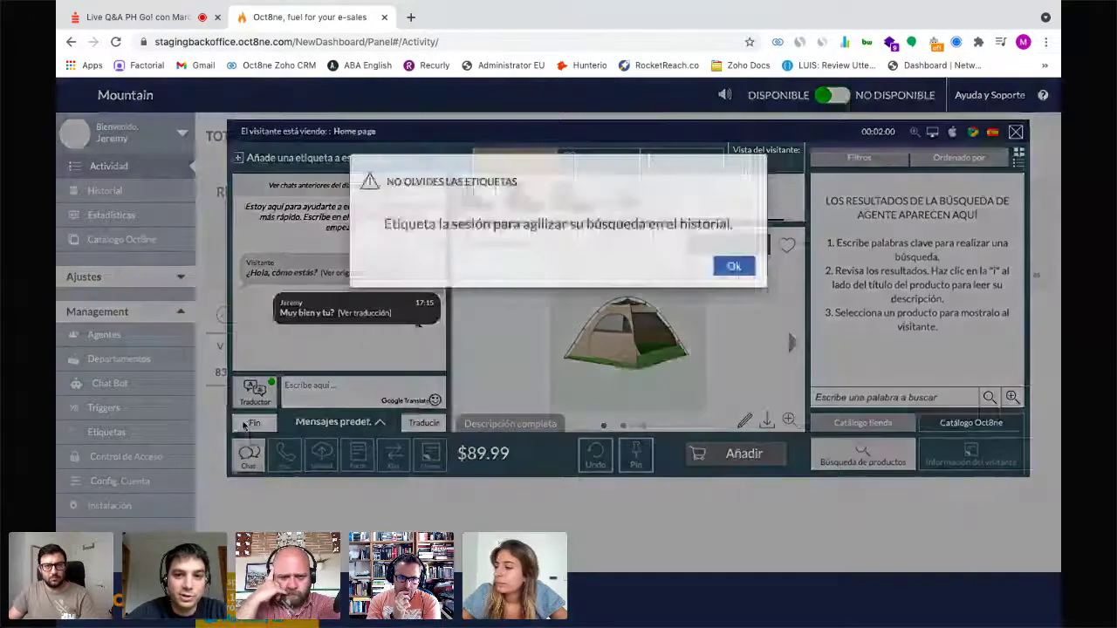
{"action": "key", "text": "Return"}
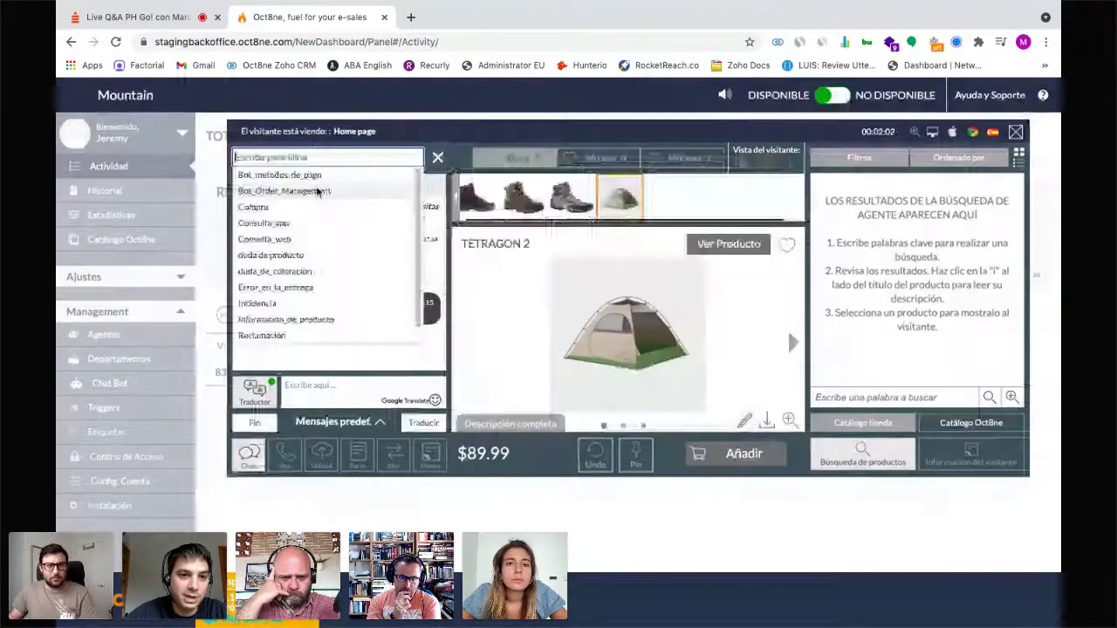
{"action": "left_click", "coordinate": [318, 192]}
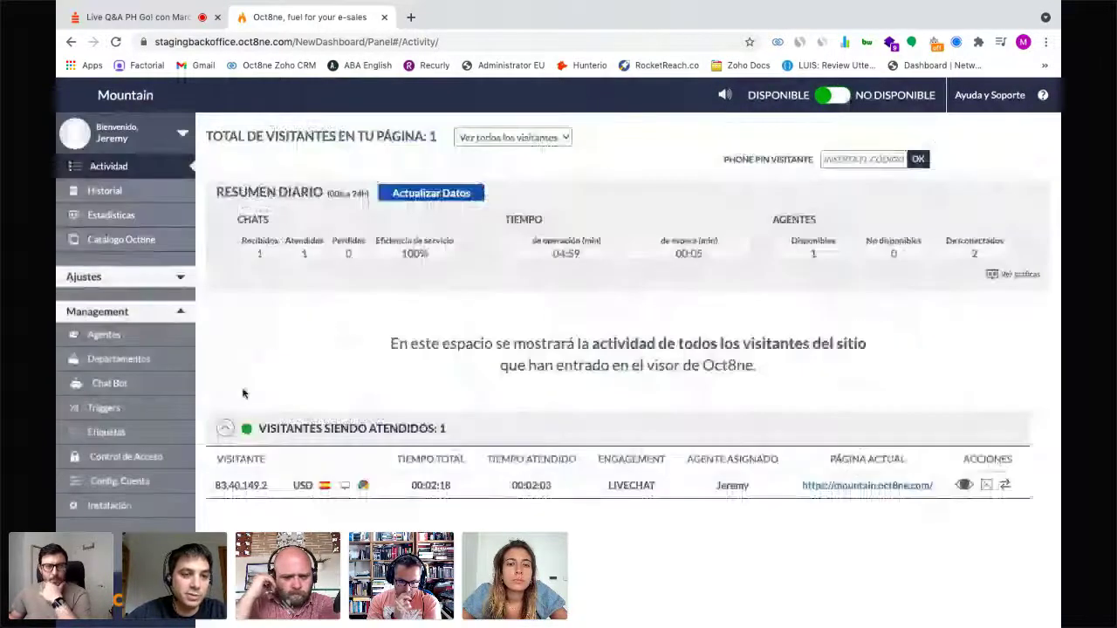
Step: Open the widget appearance settings under Engagements
{"action": "left_click", "coordinate": [103, 276]}
{"action": "left_click", "coordinate": [113, 299]}
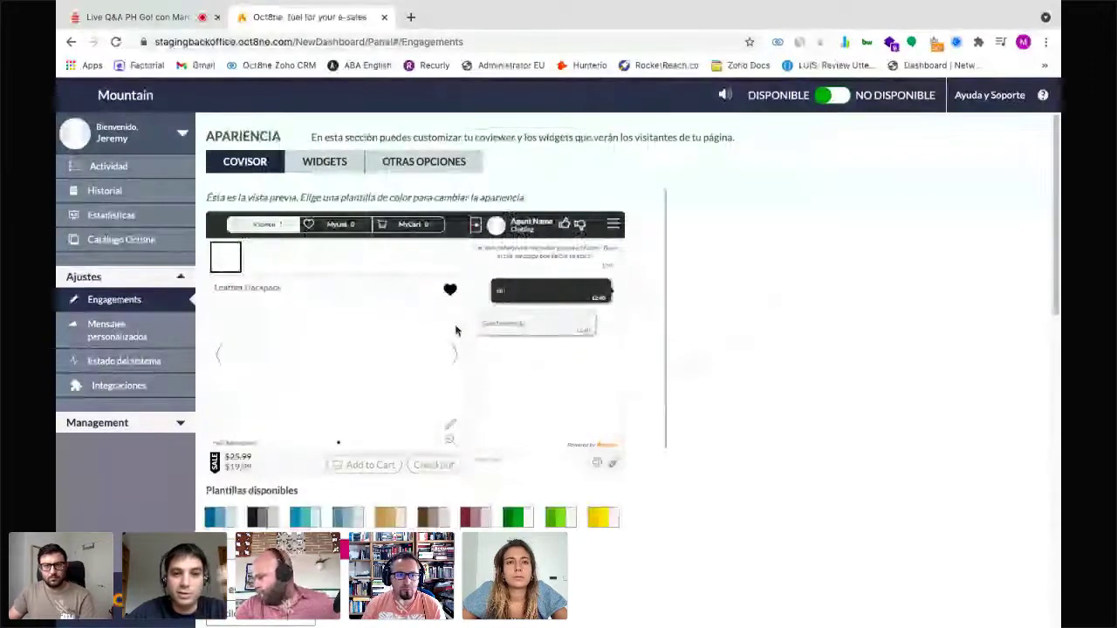
{"action": "left_click", "coordinate": [352, 163]}
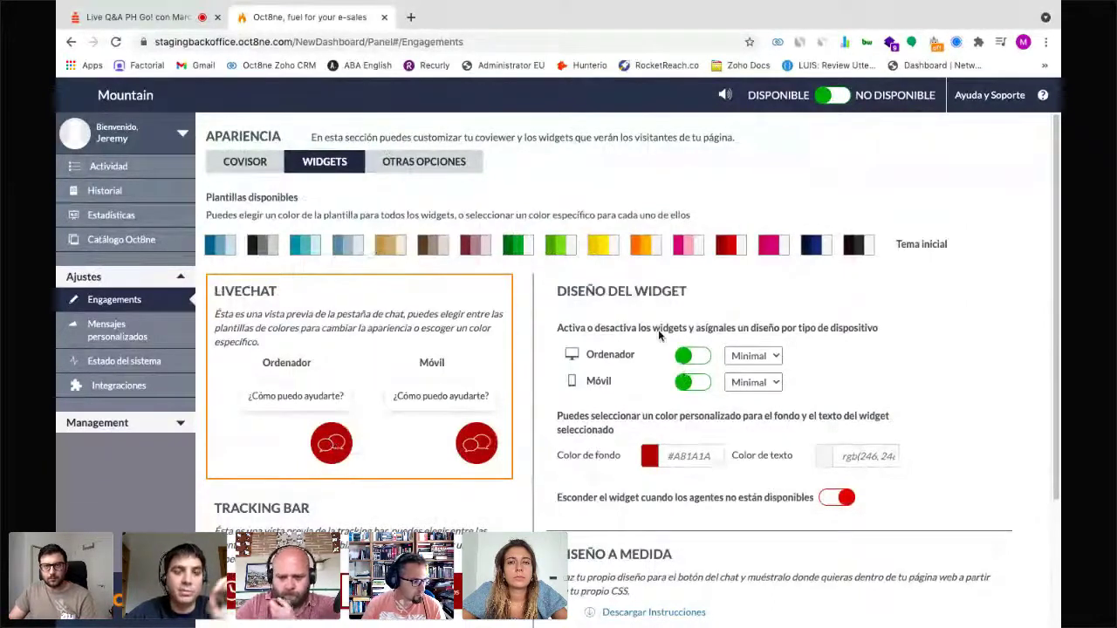
Step: Load isalud.com in a new browser tab and open its Asisa insurance page
{"action": "left_click", "coordinate": [410, 16]}
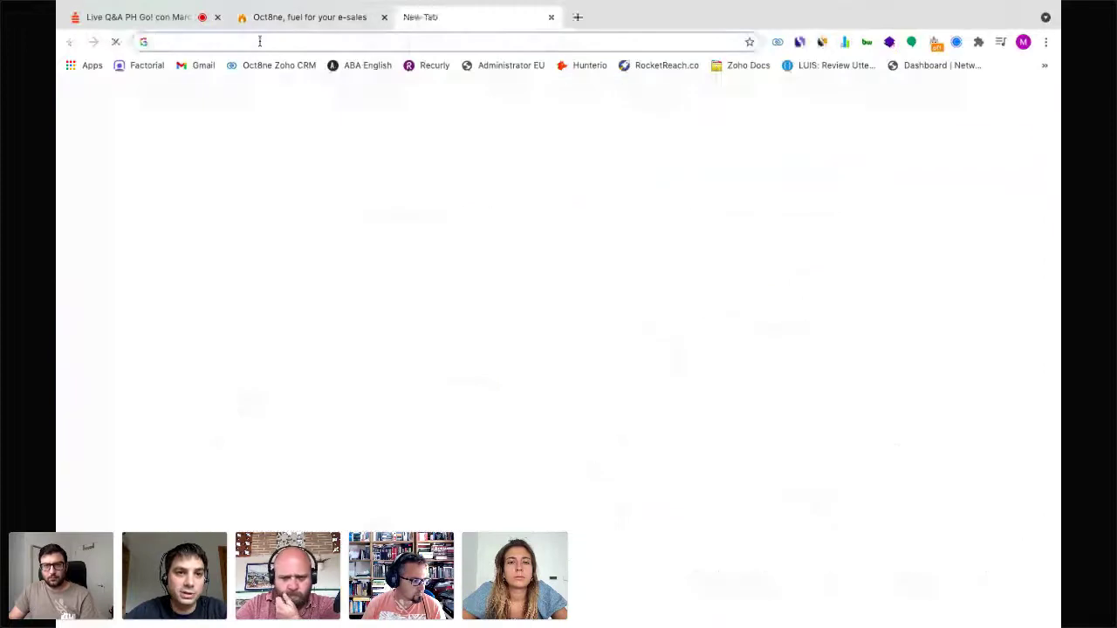
{"action": "type", "text": "isalud.com"}
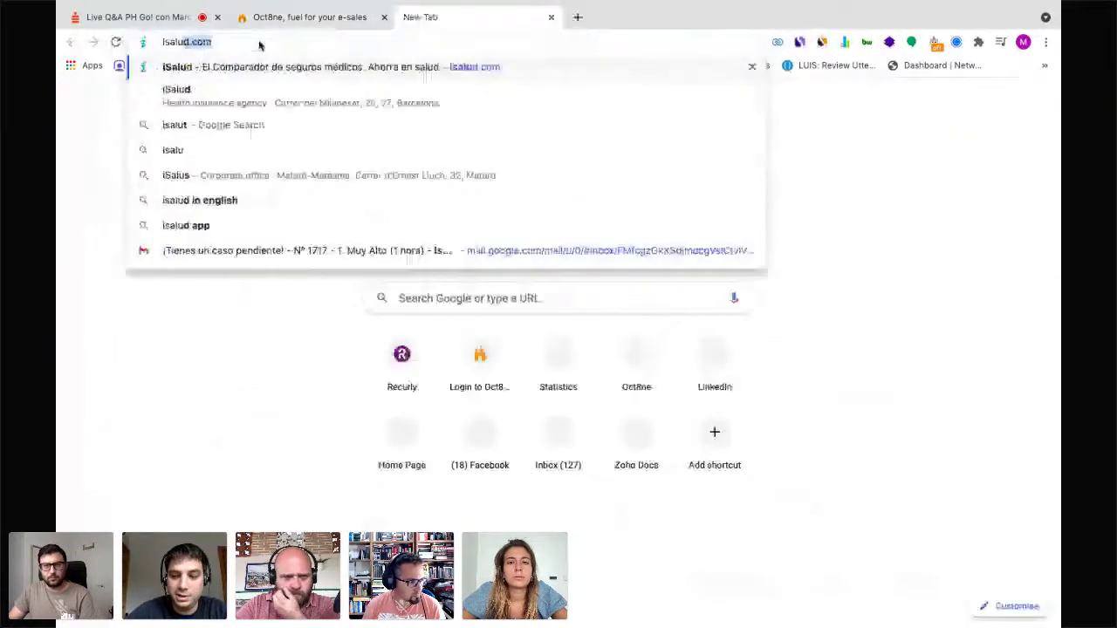
{"action": "key", "text": "Return"}
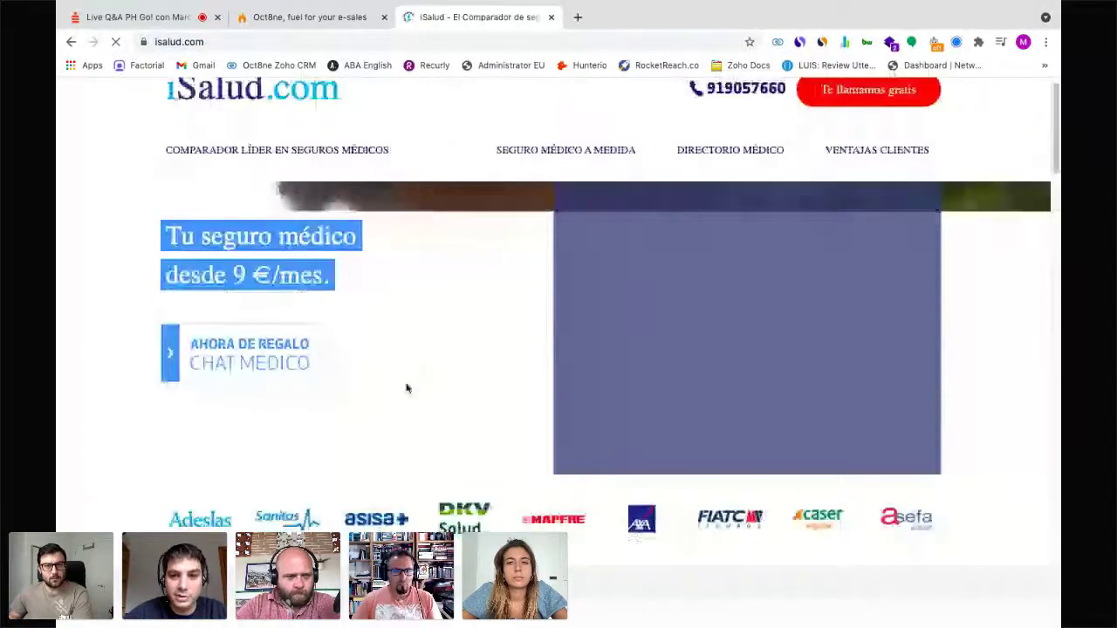
{"action": "left_click", "coordinate": [375, 522]}
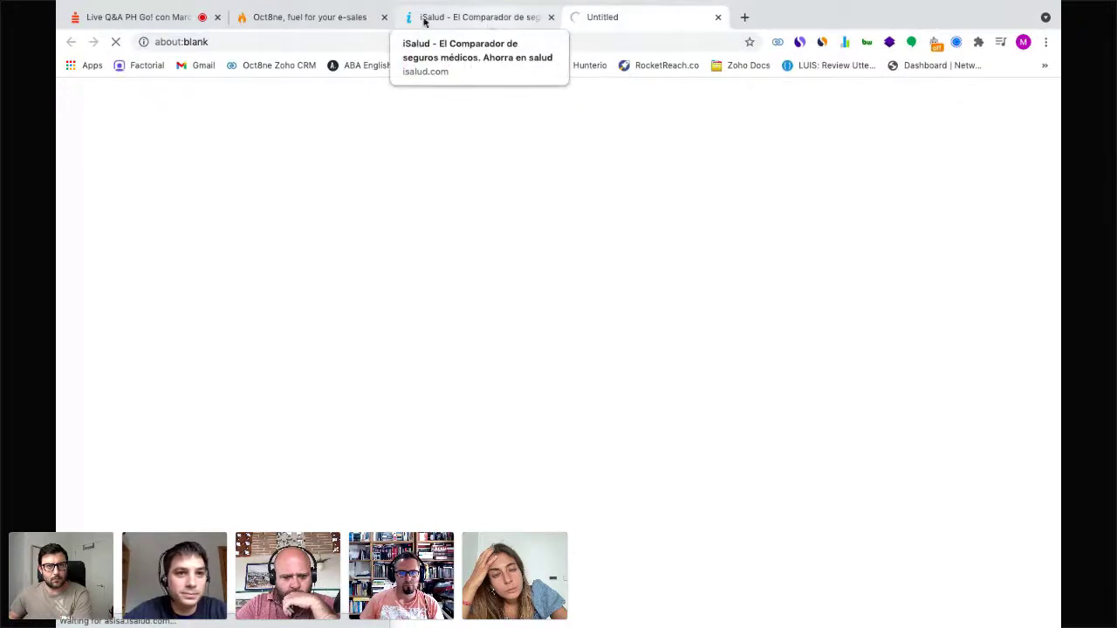
Step: Back in the Oct8ne widget settings, deactivate the LiveChat widget for computer and mobile and reactivate it on both
{"action": "left_click", "coordinate": [282, 18]}
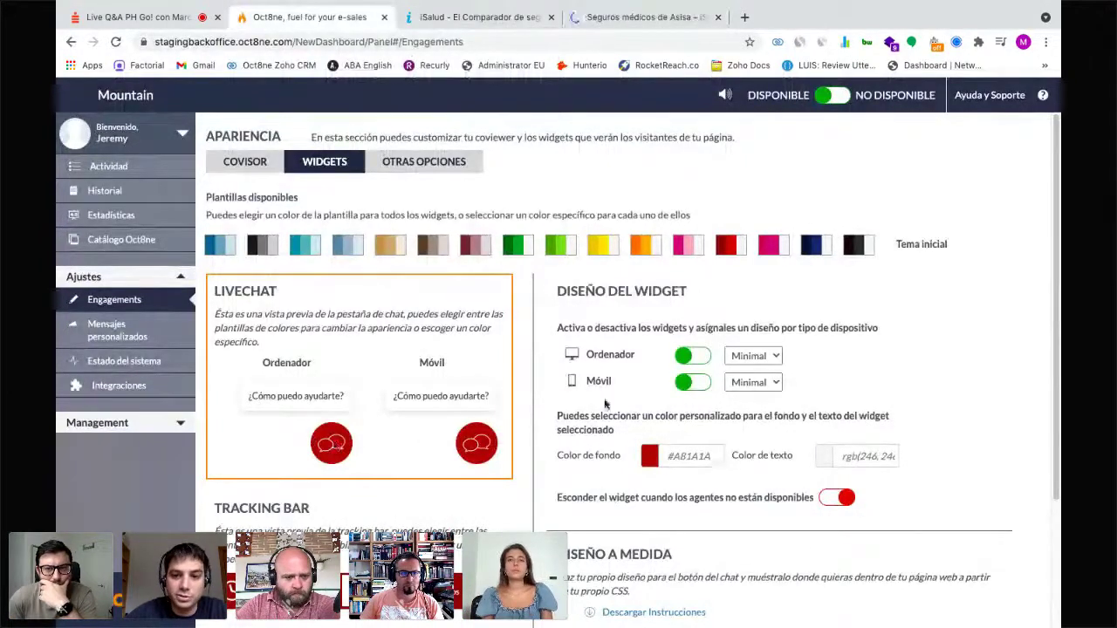
{"action": "left_click", "coordinate": [693, 355]}
{"action": "left_click", "coordinate": [692, 382]}
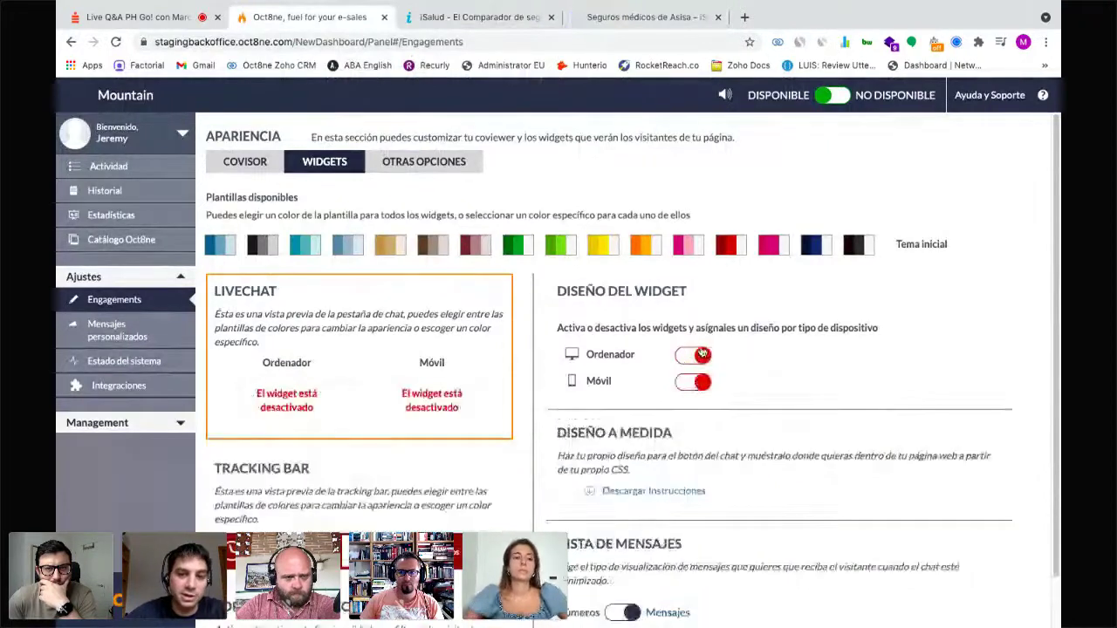
{"action": "left_click", "coordinate": [694, 354]}
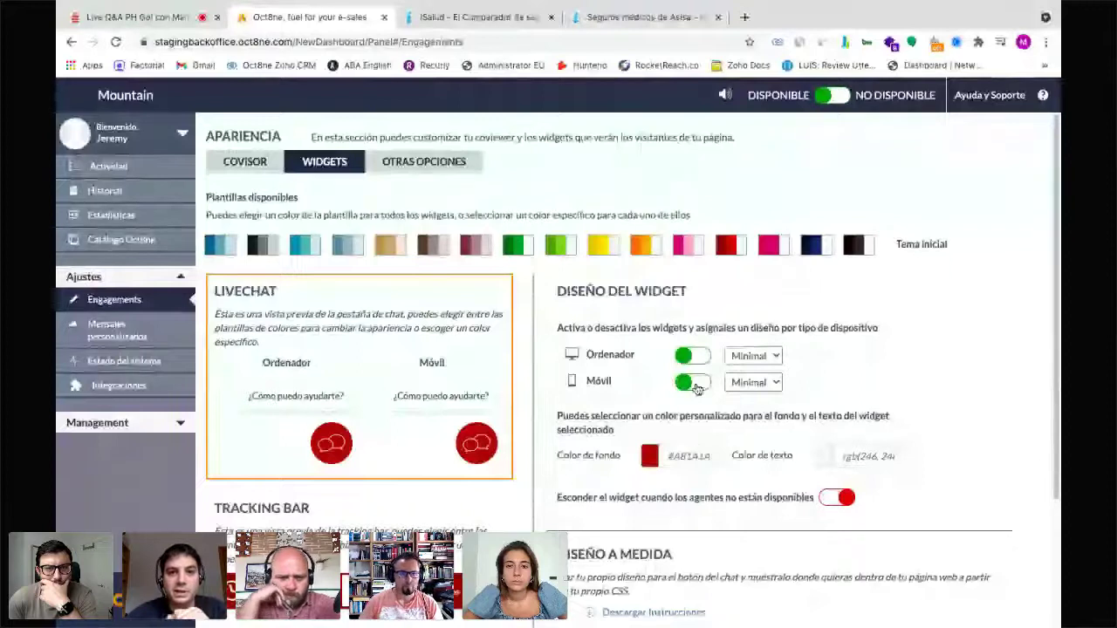
Step: On the Asisa page, examine the custom chat button while moving through the page and open the bot chat from it
{"action": "left_click", "coordinate": [625, 19]}
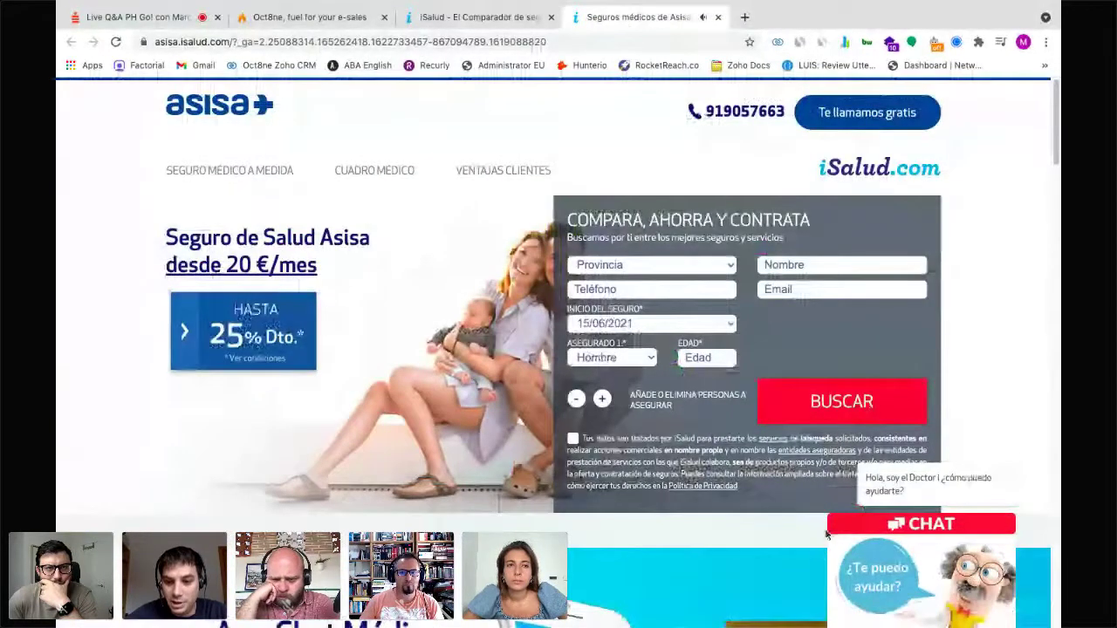
{"action": "scroll", "coordinate": [812, 583], "scroll_direction": "down", "scroll_amount": 1}
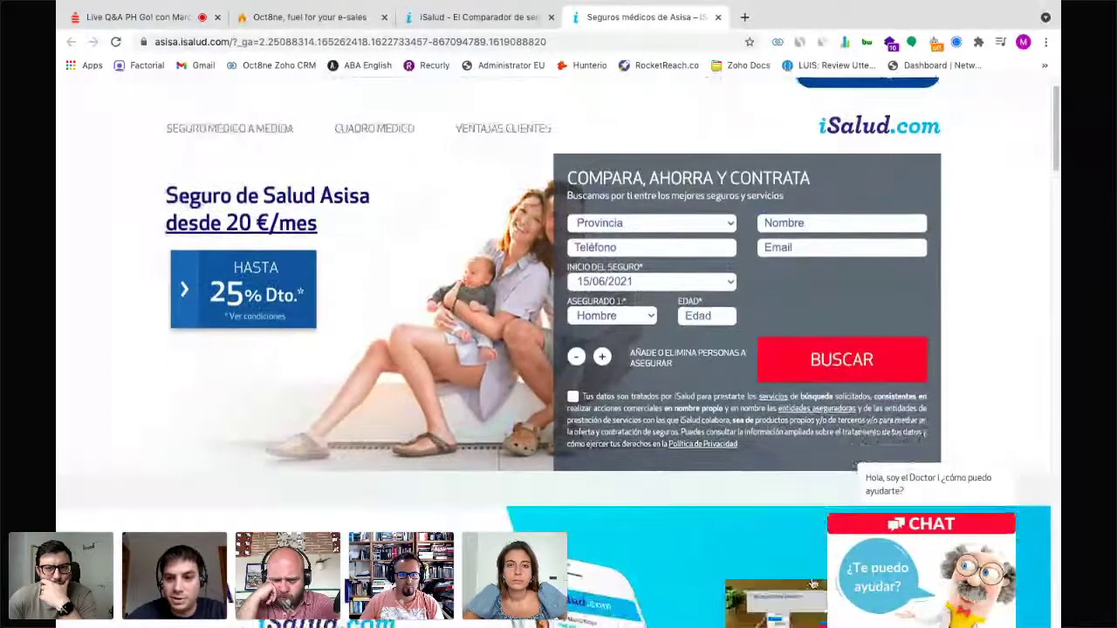
{"action": "scroll", "coordinate": [812, 582], "scroll_direction": "down", "scroll_amount": 2}
{"action": "scroll", "coordinate": [864, 576], "scroll_direction": "up", "scroll_amount": 3}
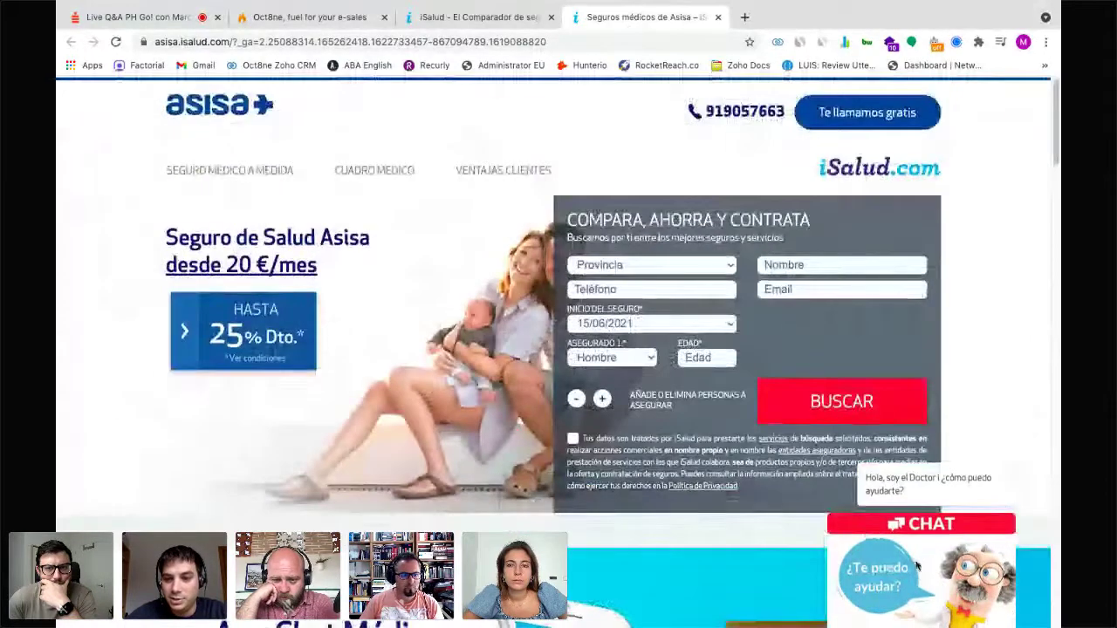
{"action": "left_click", "coordinate": [916, 567]}
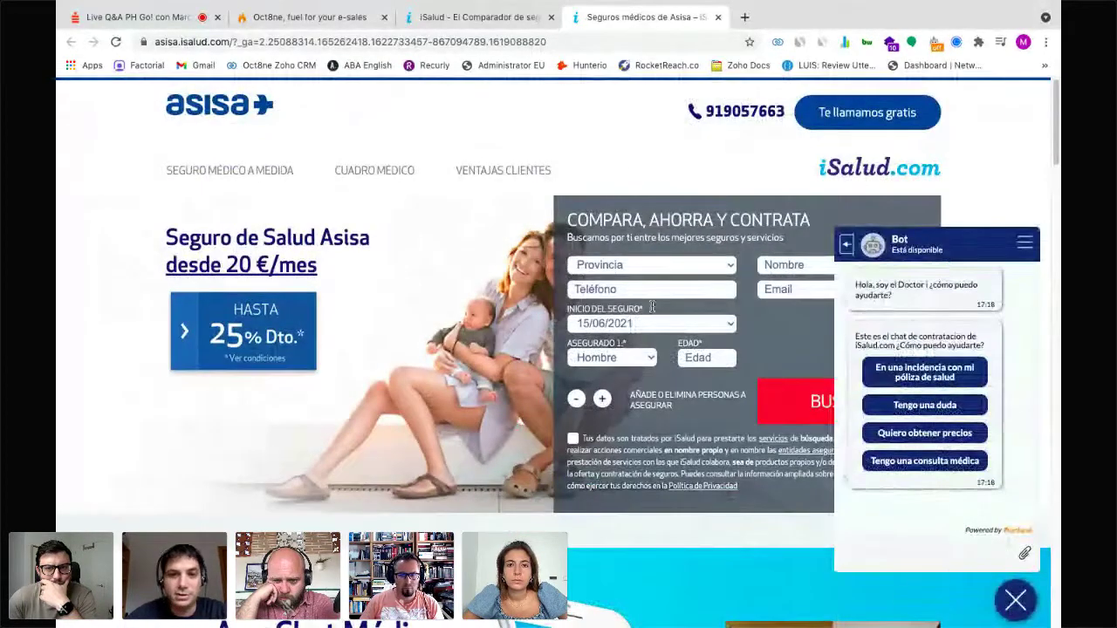
Step: Close both iSalud pages and return to the Oct8ne dashboard
{"action": "left_click", "coordinate": [556, 22]}
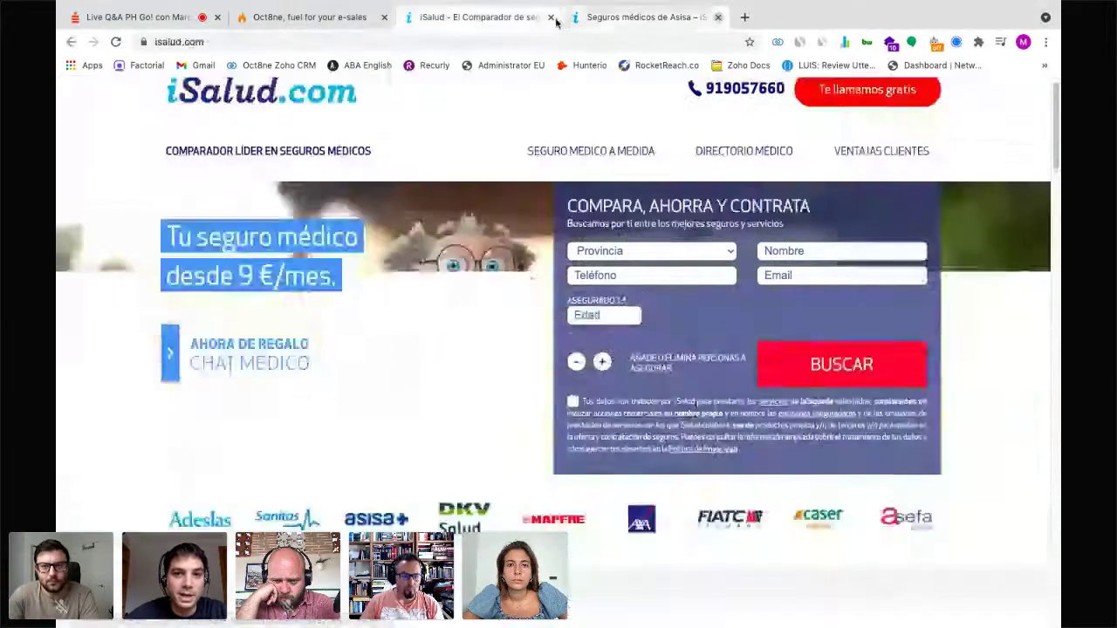
{"action": "left_click", "coordinate": [551, 18]}
{"action": "left_click", "coordinate": [551, 17]}
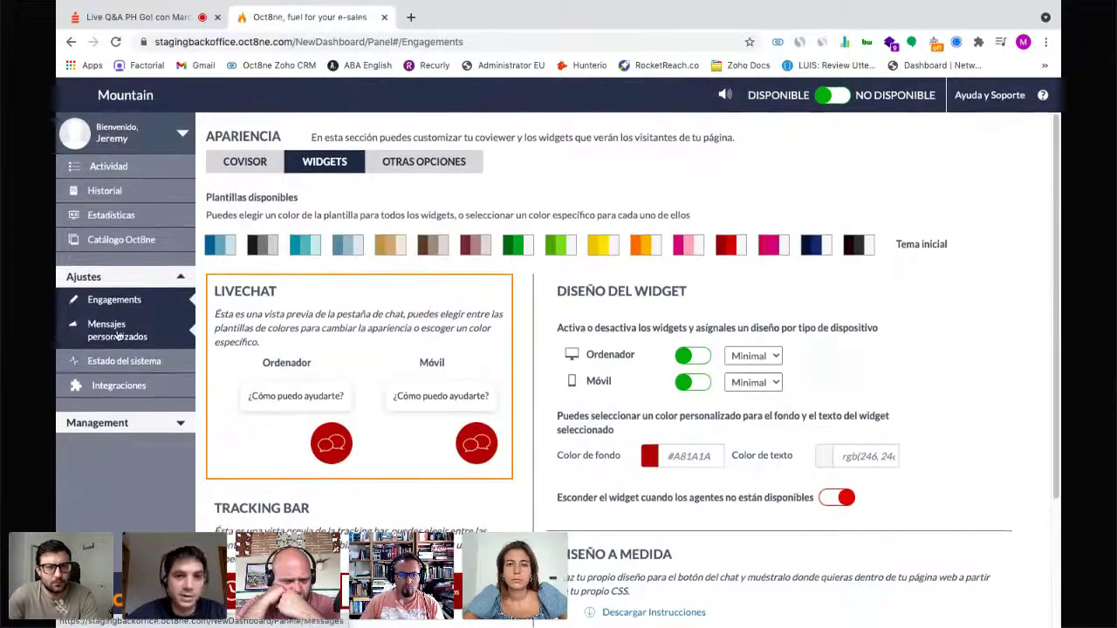
Step: Open the integrations settings and review the events that can be tracked in the web analytics tool
{"action": "left_click", "coordinate": [117, 385]}
{"action": "scroll", "coordinate": [337, 262], "scroll_direction": "down", "scroll_amount": 2}
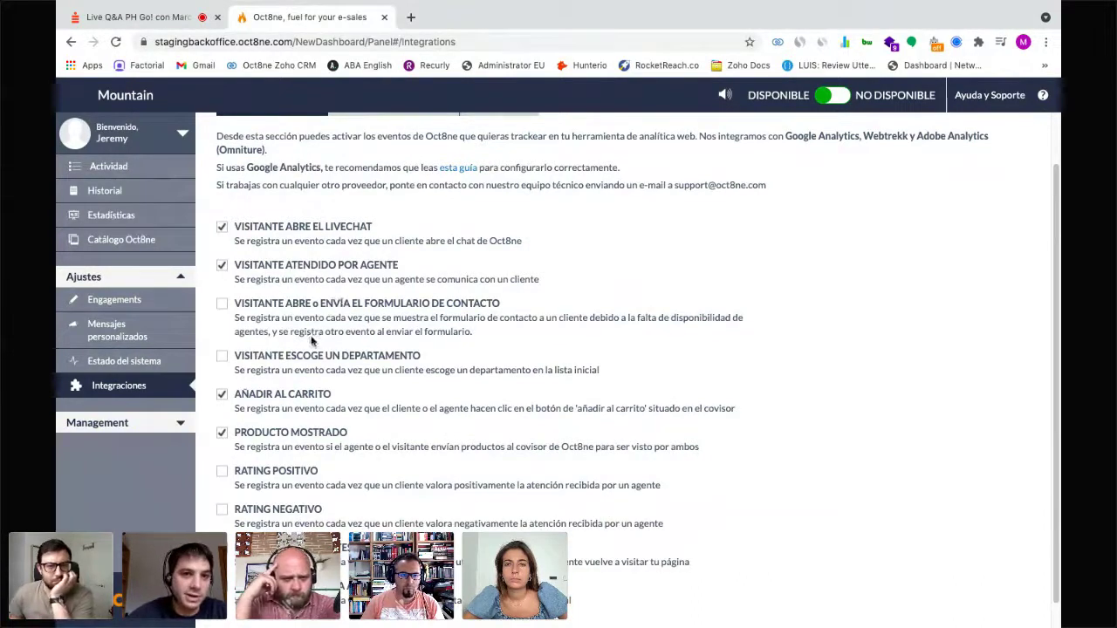
{"action": "scroll", "coordinate": [279, 410], "scroll_direction": "down", "scroll_amount": 1}
Step: Review the agent configuration and the list of departments in the management section
{"action": "left_click", "coordinate": [145, 426]}
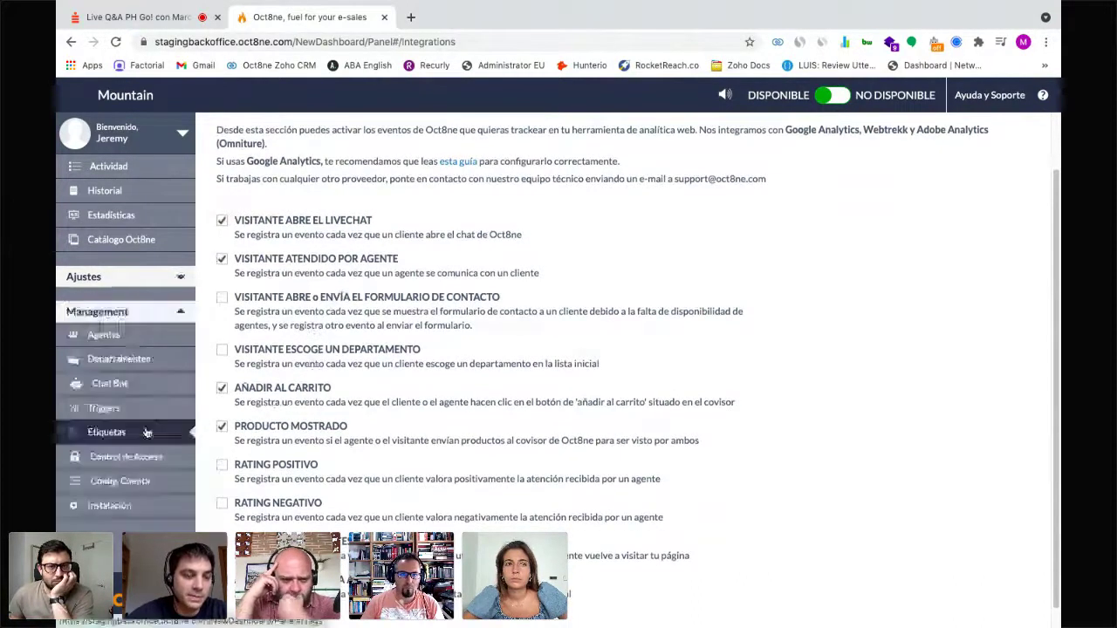
{"action": "left_click", "coordinate": [116, 337]}
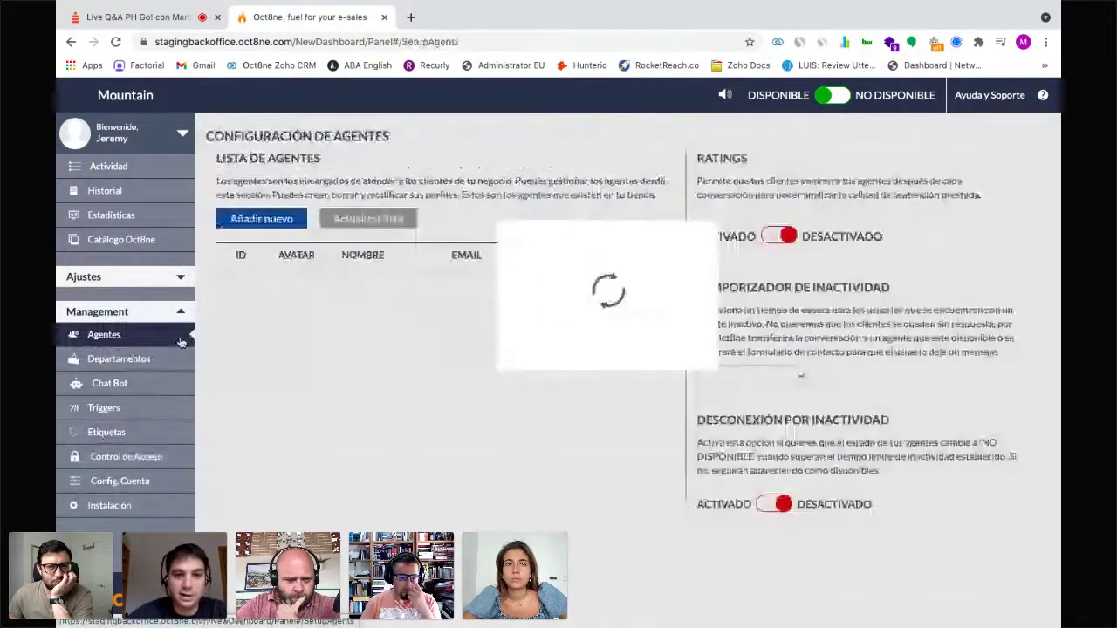
{"action": "left_click", "coordinate": [171, 359]}
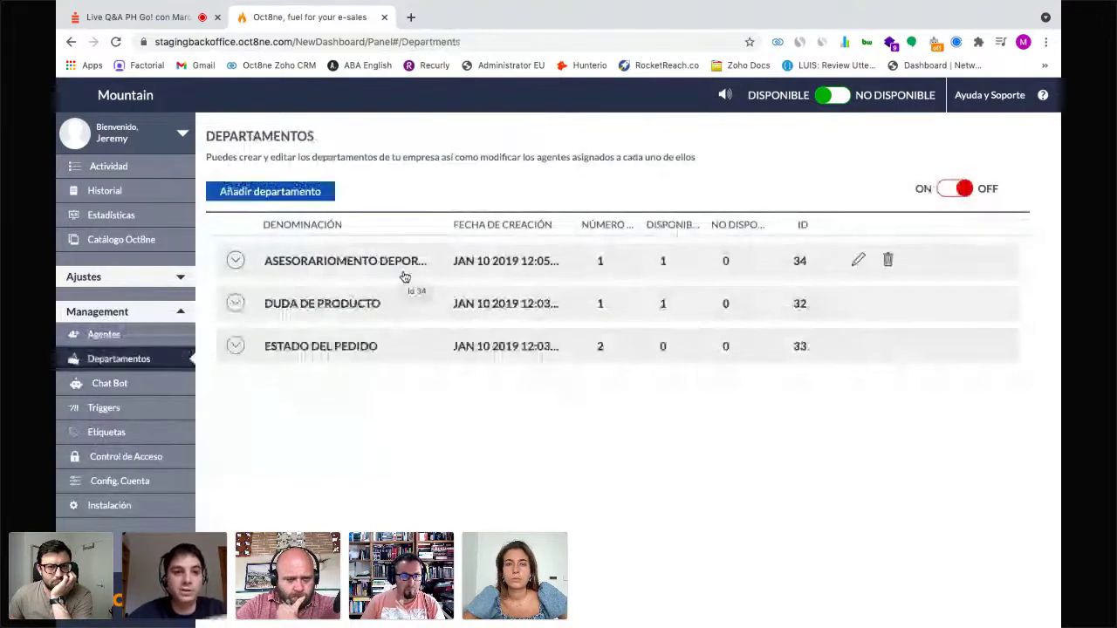
Step: Browse the conversational chat bots, open the Template Ecommerce 1 conversation and go to its starting Chat 18 block
{"action": "left_click", "coordinate": [118, 394]}
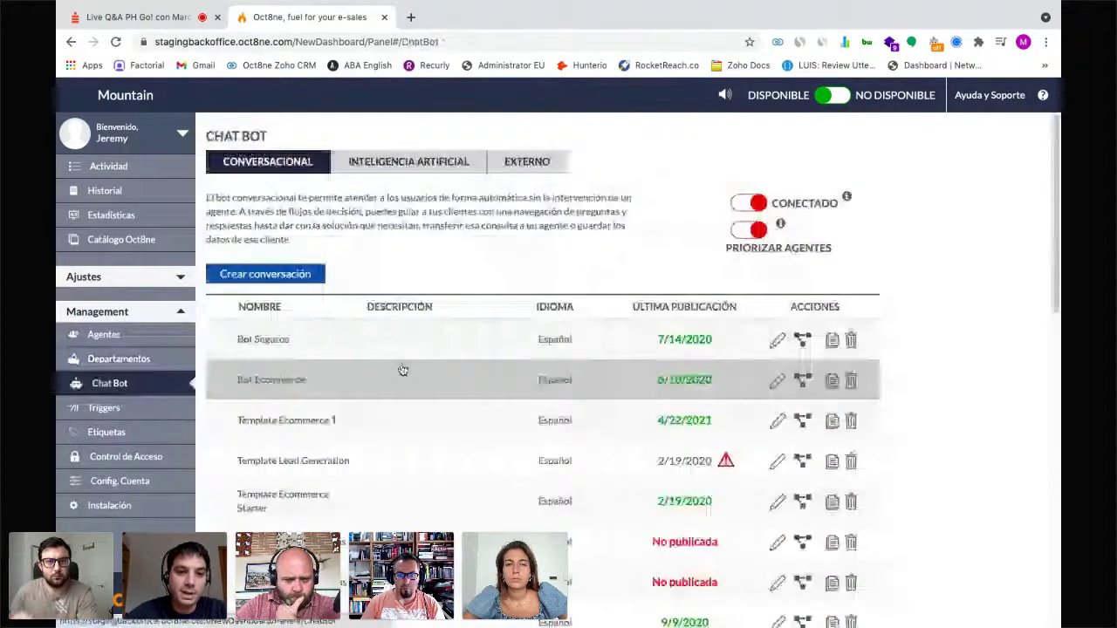
{"action": "scroll", "coordinate": [445, 387], "scroll_direction": "down", "scroll_amount": 1}
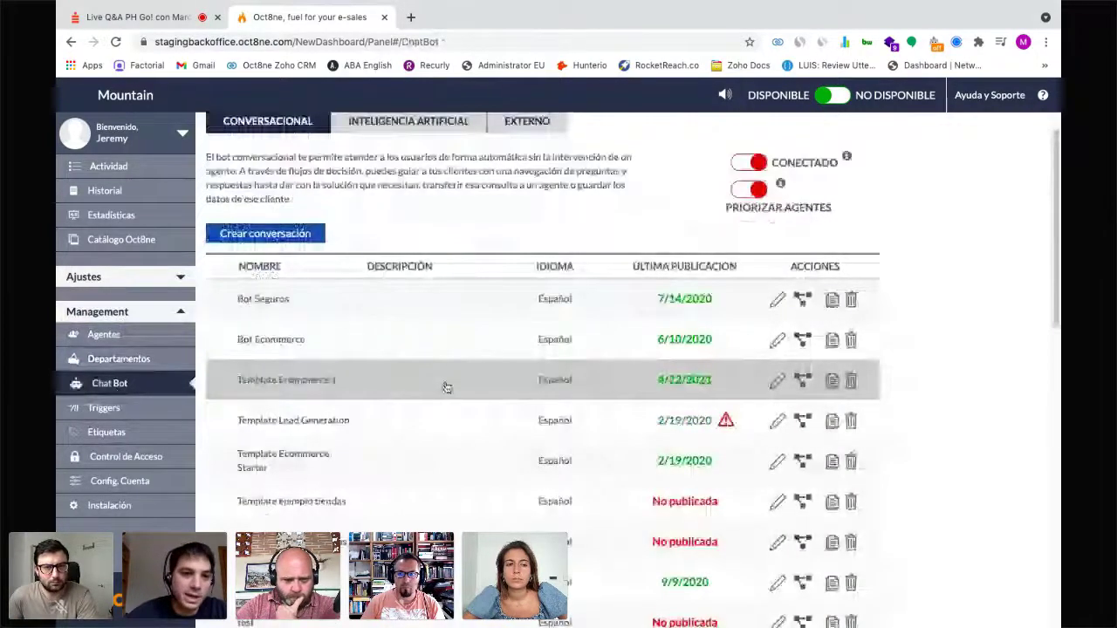
{"action": "scroll", "coordinate": [359, 353], "scroll_direction": "down", "scroll_amount": 1}
{"action": "scroll", "coordinate": [359, 354], "scroll_direction": "up", "scroll_amount": 1}
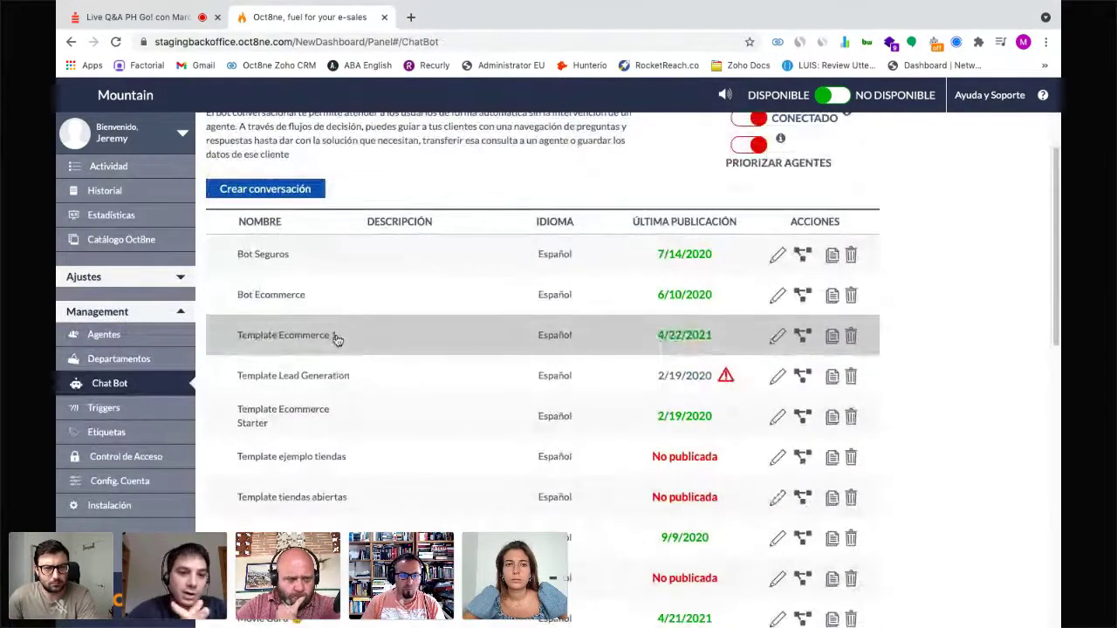
{"action": "left_click", "coordinate": [337, 339]}
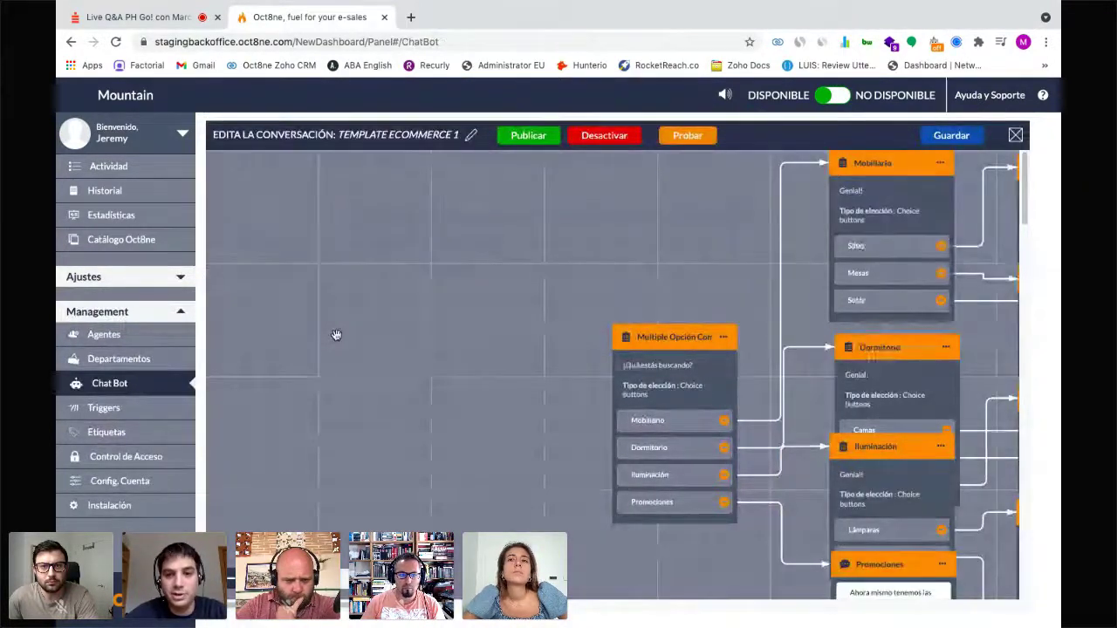
{"action": "scroll", "coordinate": [336, 335], "scroll_direction": "down", "scroll_amount": 2}
{"action": "scroll", "coordinate": [336, 335], "scroll_direction": "up", "scroll_amount": 5}
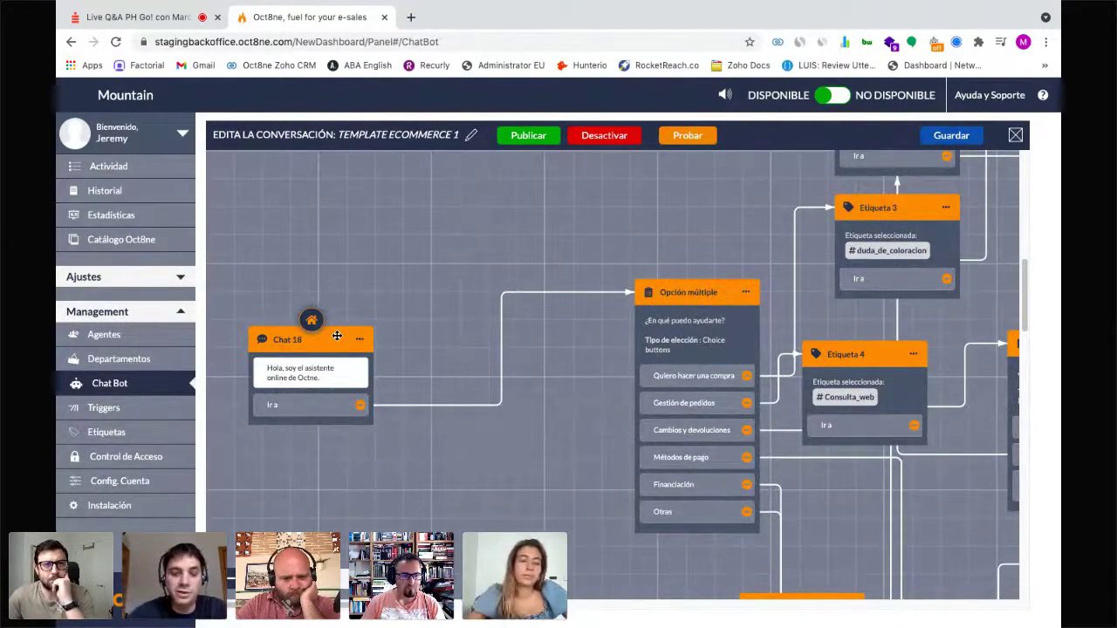
Step: Move the Opción múltiple block closer to the Chat 18 block and link Chat 18's "Ir a" output to it
{"action": "left_click_drag", "start_coordinate": [678, 293], "coordinate": [612, 295]}
{"action": "scroll", "coordinate": [602, 310], "scroll_direction": "down", "scroll_amount": 1}
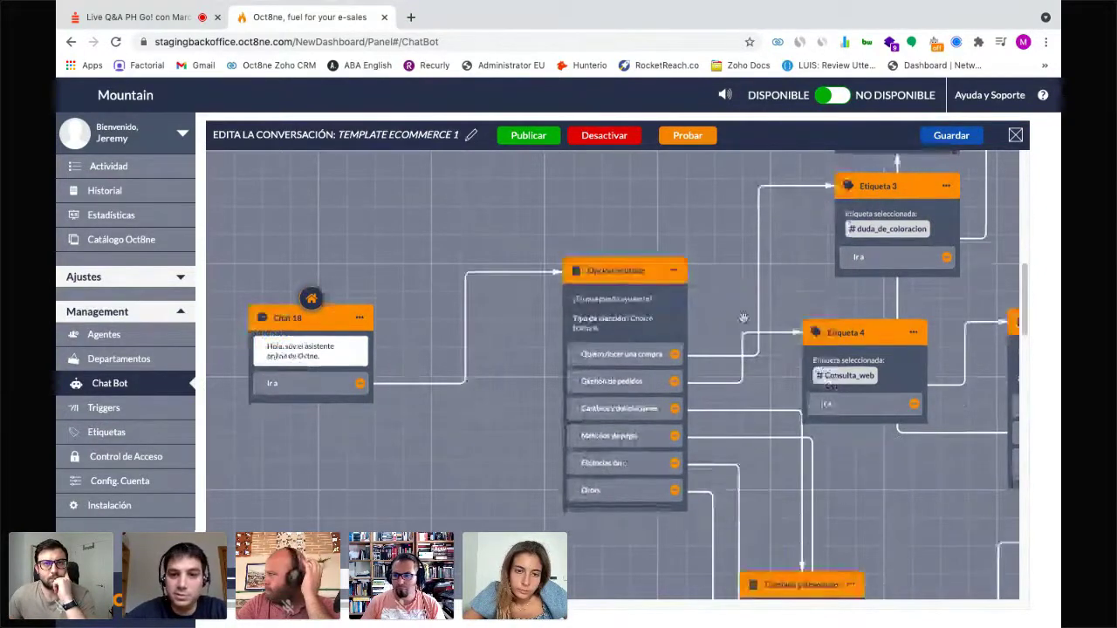
{"action": "scroll", "coordinate": [489, 358], "scroll_direction": "down", "scroll_amount": 1}
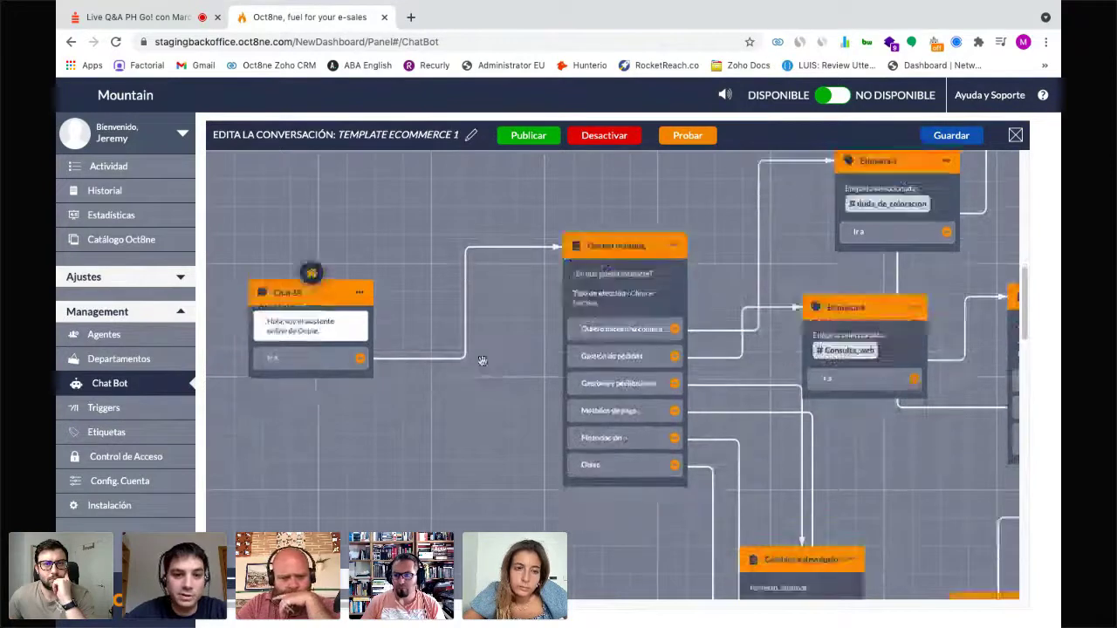
{"action": "left_click_drag", "start_coordinate": [362, 364], "coordinate": [599, 294]}
{"action": "scroll", "coordinate": [833, 218], "scroll_direction": "right", "scroll_amount": 3}
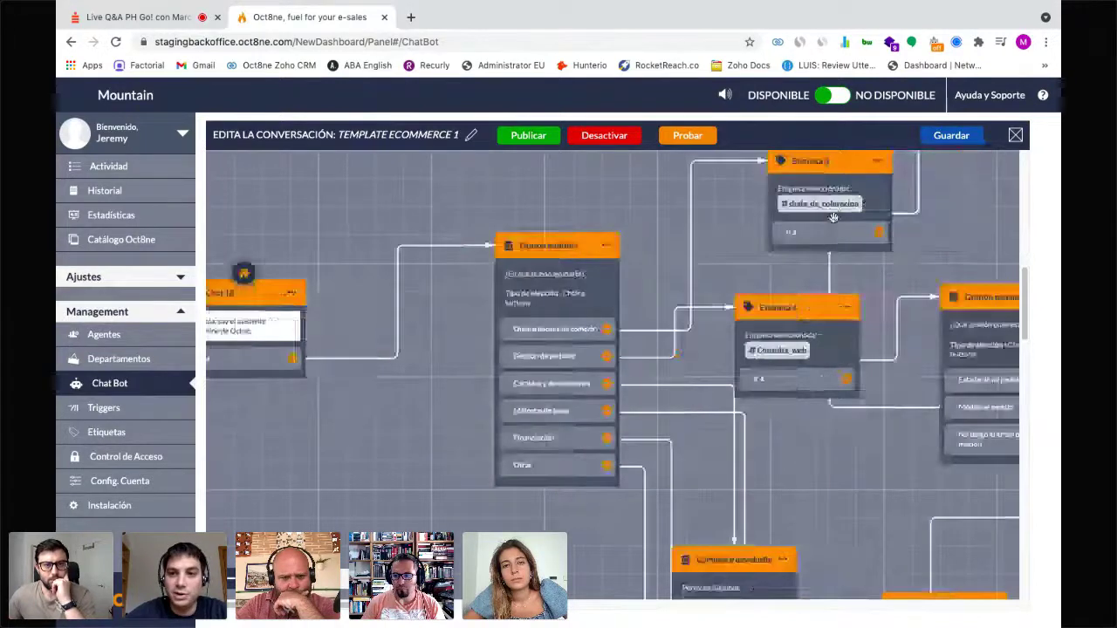
Step: Examine the tag and question blocks that branch out from the Opción múltiple block in the flow
{"action": "scroll", "coordinate": [833, 217], "scroll_direction": "up", "scroll_amount": 5}
{"action": "scroll", "coordinate": [936, 314], "scroll_direction": "left", "scroll_amount": 5}
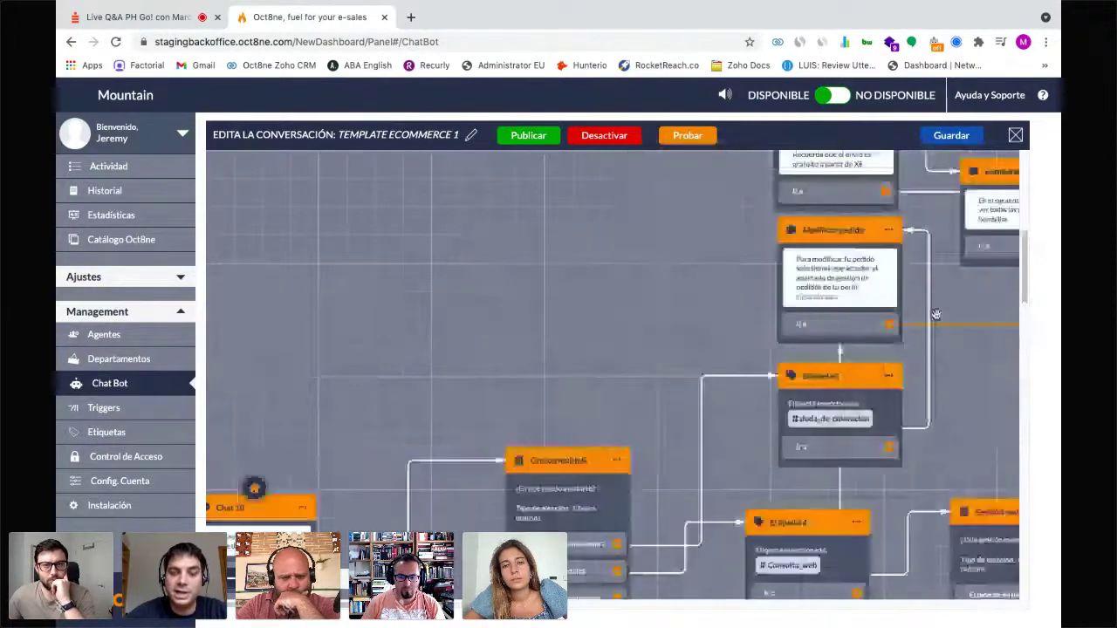
{"action": "scroll", "coordinate": [936, 314], "scroll_direction": "down", "scroll_amount": 3}
{"action": "scroll", "coordinate": [936, 315], "scroll_direction": "left", "scroll_amount": 1}
{"action": "scroll", "coordinate": [475, 401], "scroll_direction": "down", "scroll_amount": 4}
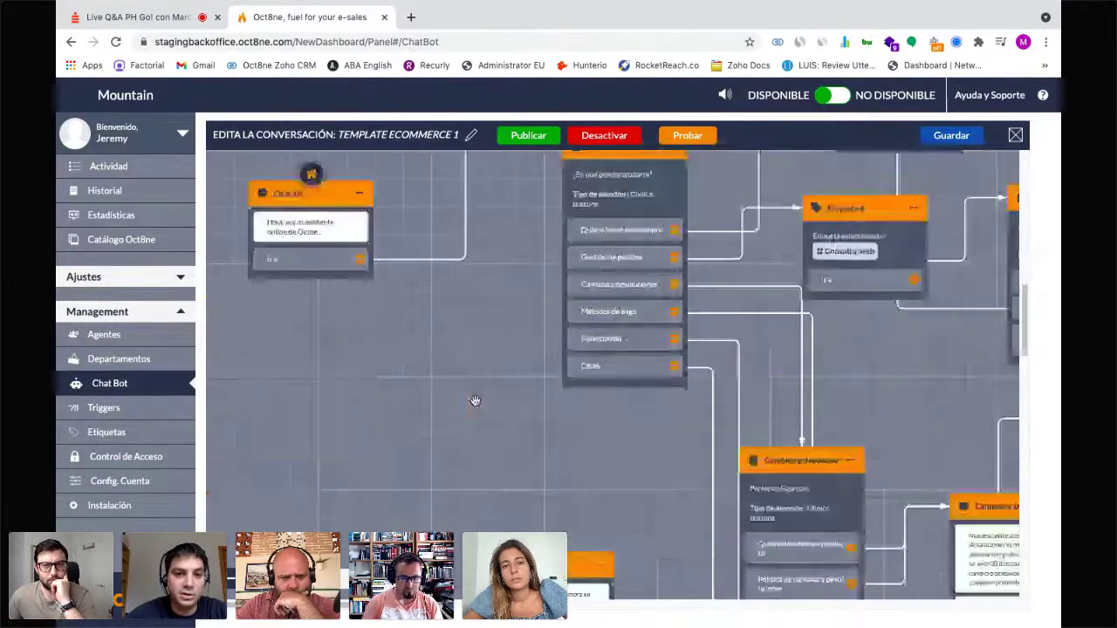
{"action": "scroll", "coordinate": [475, 401], "scroll_direction": "up", "scroll_amount": 2}
Step: Pull a new connection from Chat 18's "Ir a" output and review the available modules, from the basic ones to the advanced ones
{"action": "left_click_drag", "start_coordinate": [360, 328], "coordinate": [467, 250]}
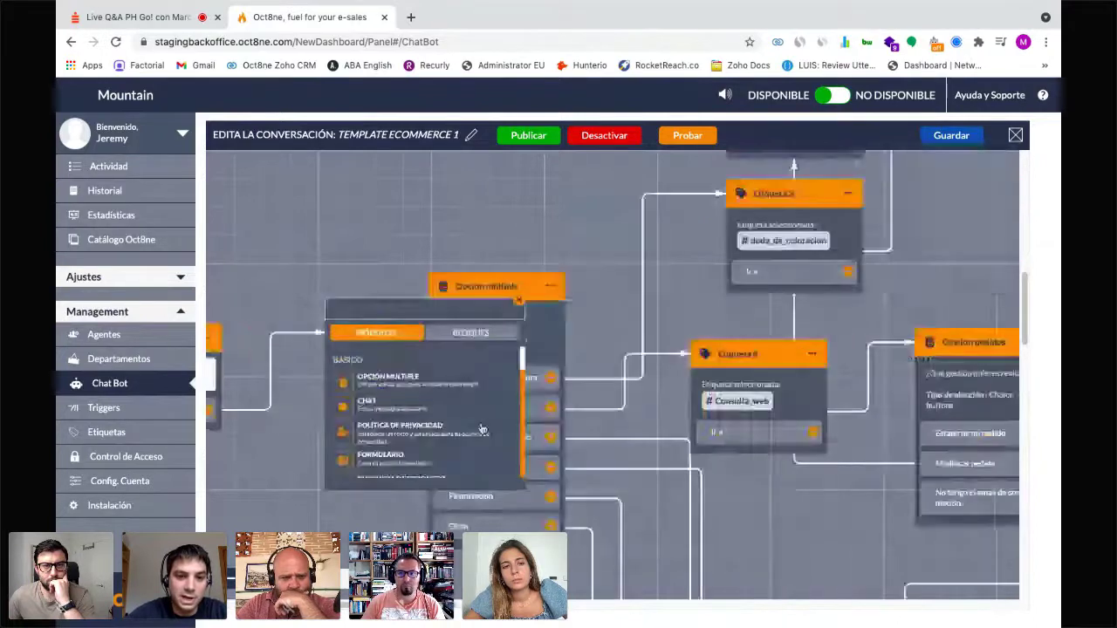
{"action": "scroll", "coordinate": [481, 429], "scroll_direction": "down", "scroll_amount": 2}
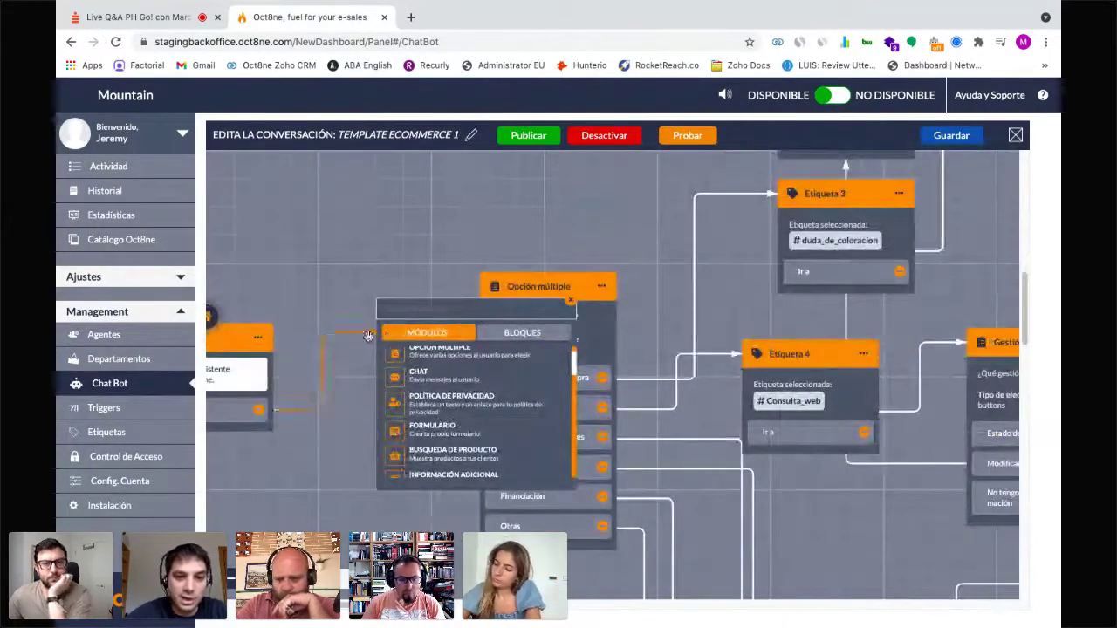
{"action": "scroll", "coordinate": [458, 389], "scroll_direction": "up", "scroll_amount": 2}
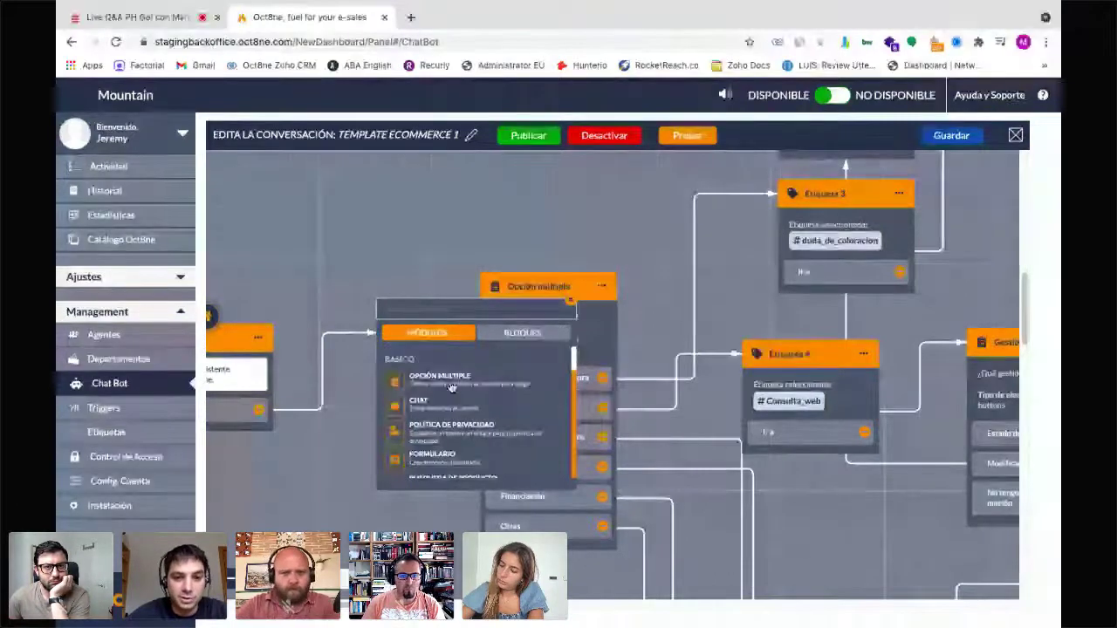
{"action": "scroll", "coordinate": [451, 387], "scroll_direction": "down", "scroll_amount": 1}
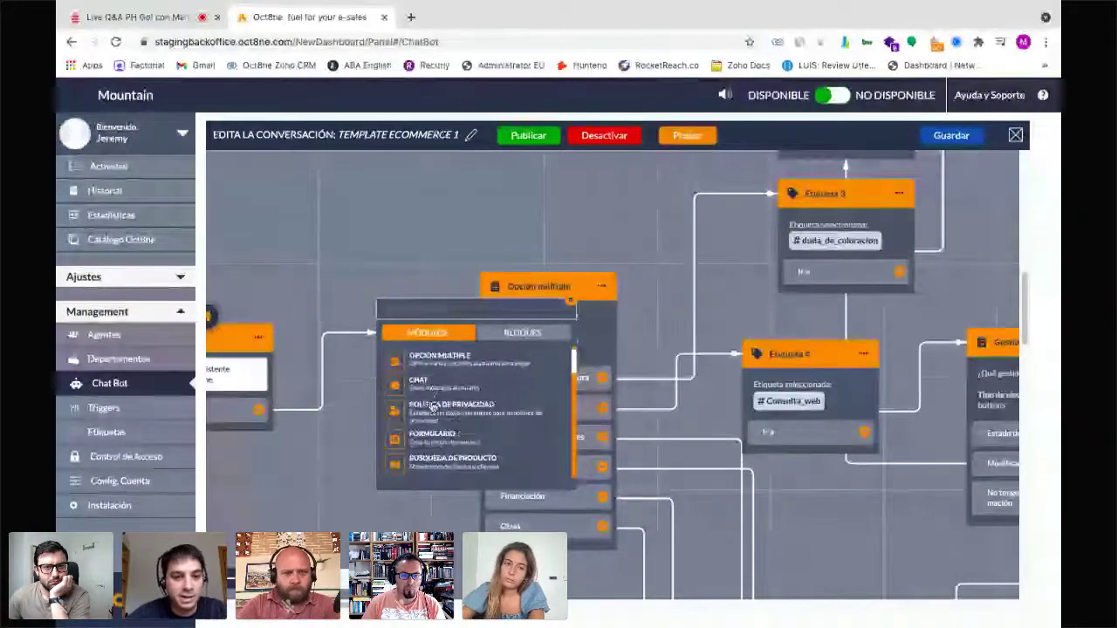
{"action": "scroll", "coordinate": [433, 406], "scroll_direction": "down", "scroll_amount": 2}
{"action": "scroll", "coordinate": [428, 388], "scroll_direction": "down", "scroll_amount": 1}
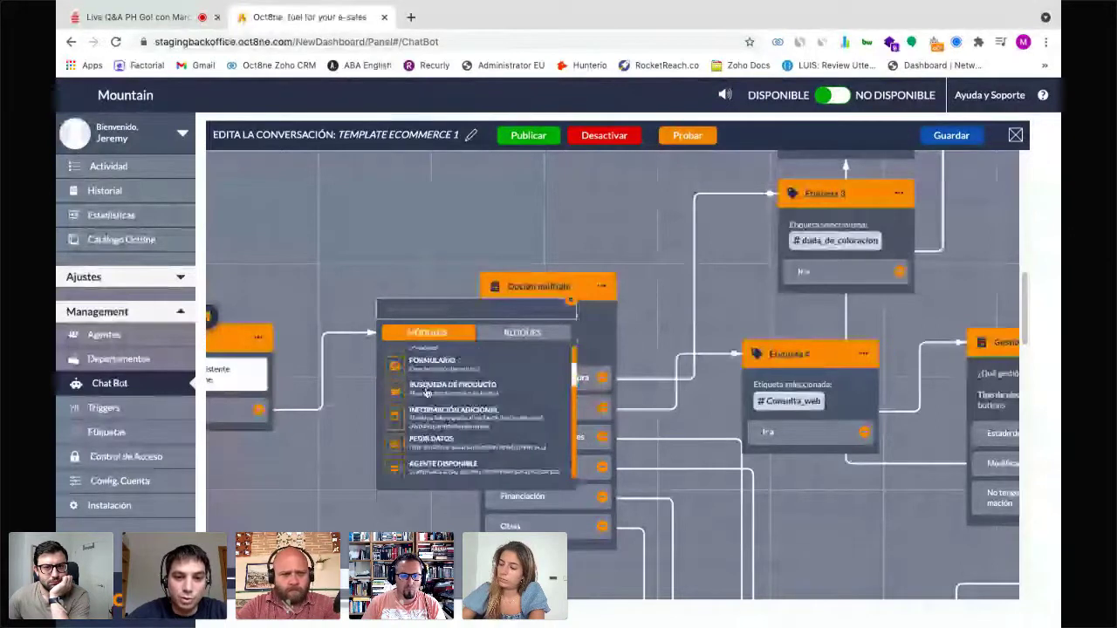
{"action": "scroll", "coordinate": [427, 393], "scroll_direction": "down", "scroll_amount": 1}
{"action": "scroll", "coordinate": [441, 403], "scroll_direction": "down", "scroll_amount": 1}
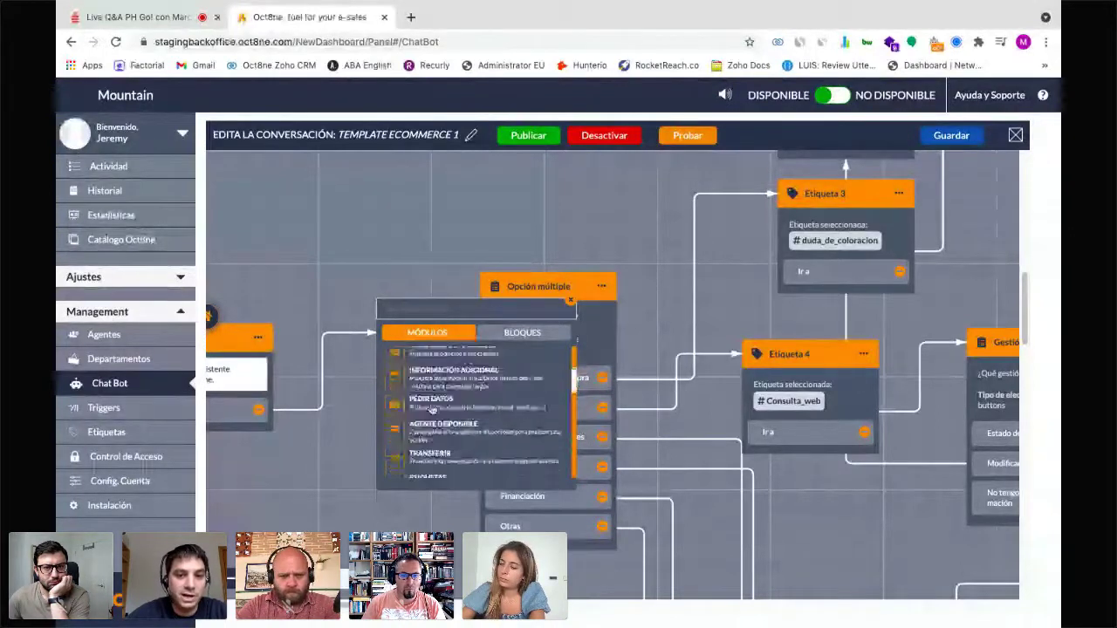
{"action": "scroll", "coordinate": [445, 407], "scroll_direction": "down", "scroll_amount": 3}
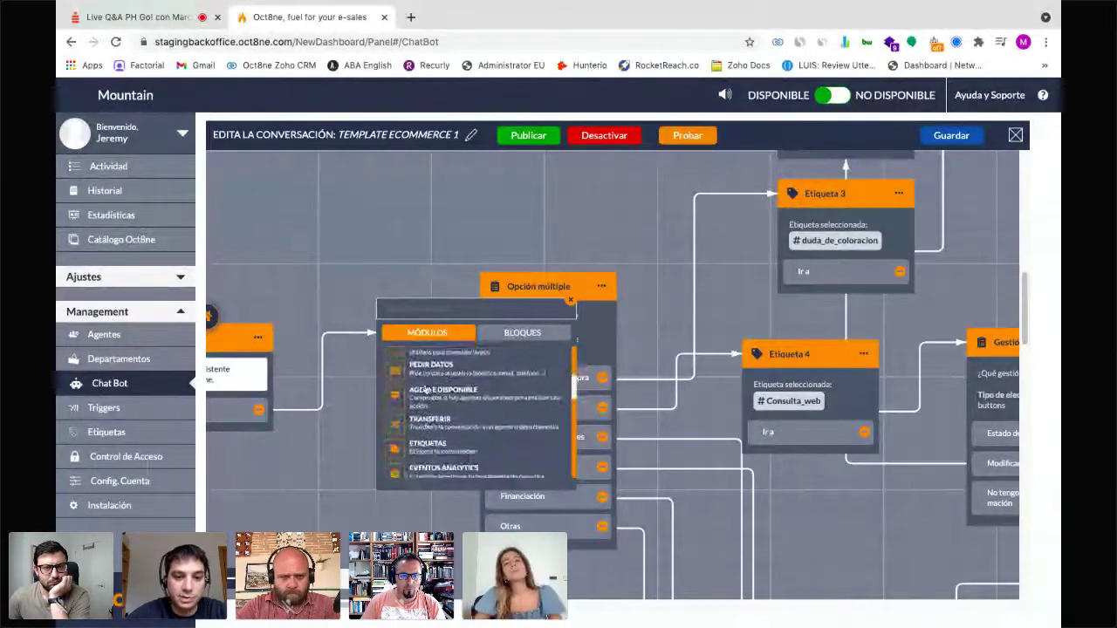
{"action": "scroll", "coordinate": [426, 418], "scroll_direction": "down", "scroll_amount": 4}
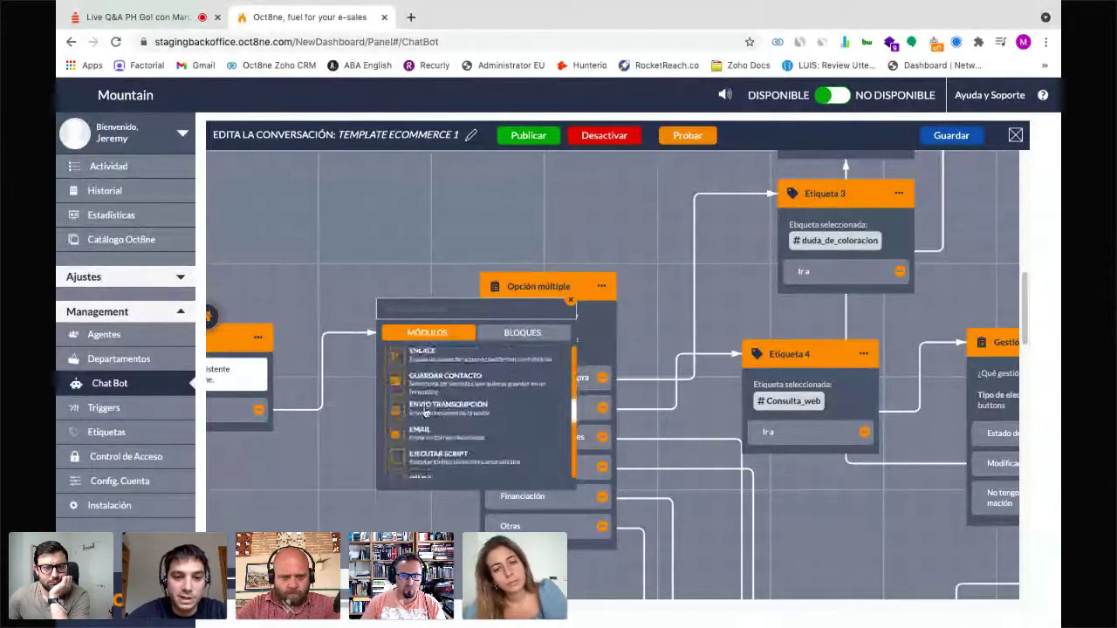
{"action": "scroll", "coordinate": [423, 400], "scroll_direction": "down", "scroll_amount": 3}
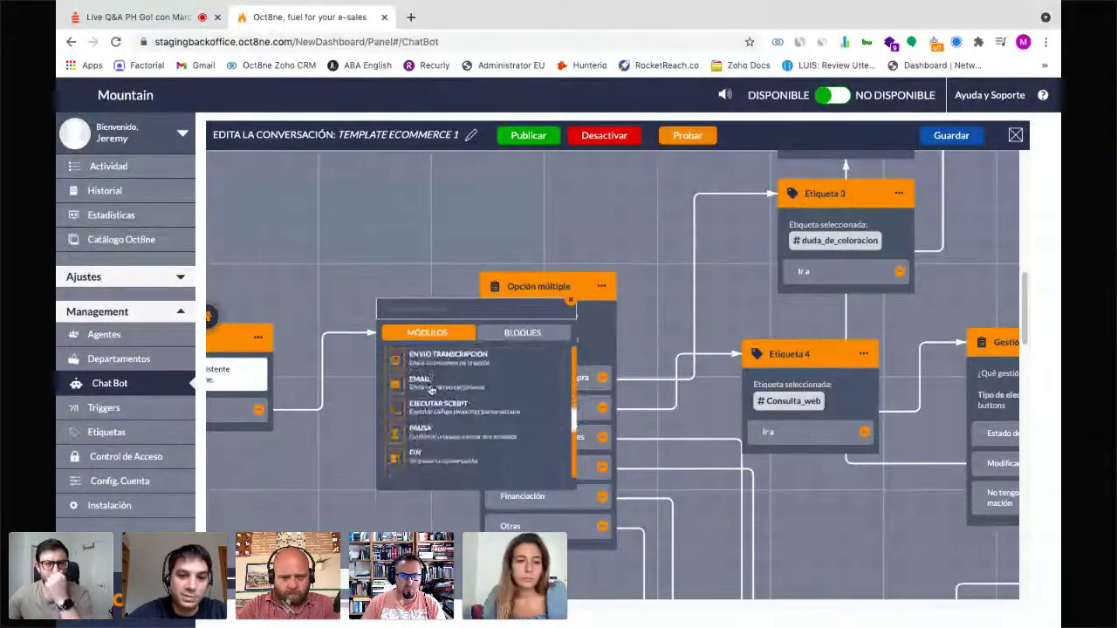
{"action": "scroll", "coordinate": [436, 401], "scroll_direction": "down", "scroll_amount": 2}
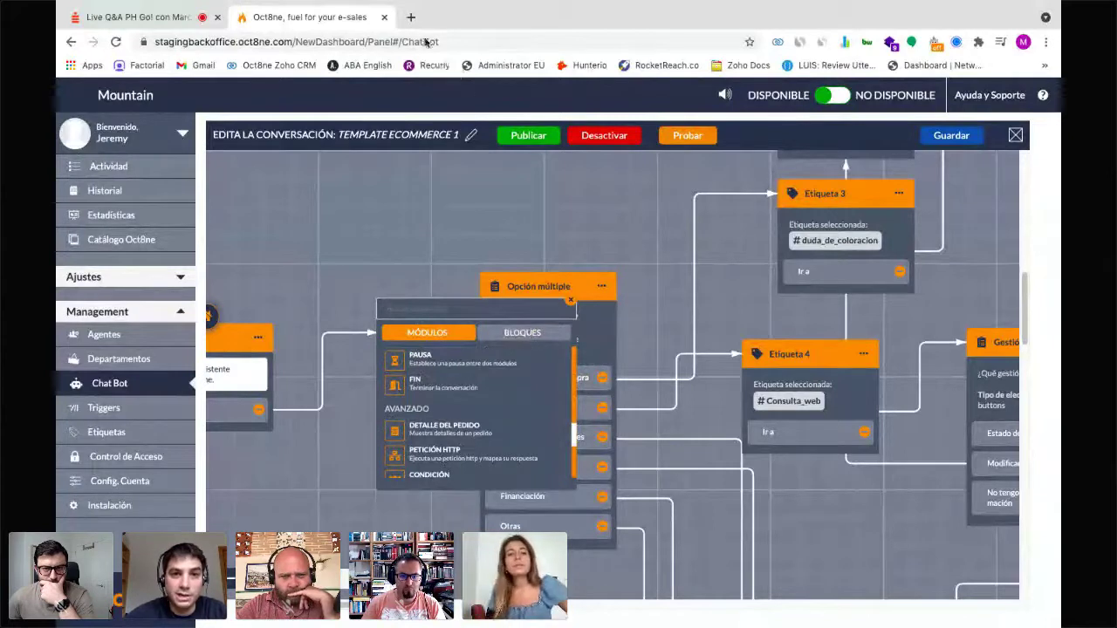
Step: Load esdemarca.com and leroymerlin.es in two new browser tabs
{"action": "left_click", "coordinate": [410, 16]}
{"action": "left_click", "coordinate": [345, 43]}
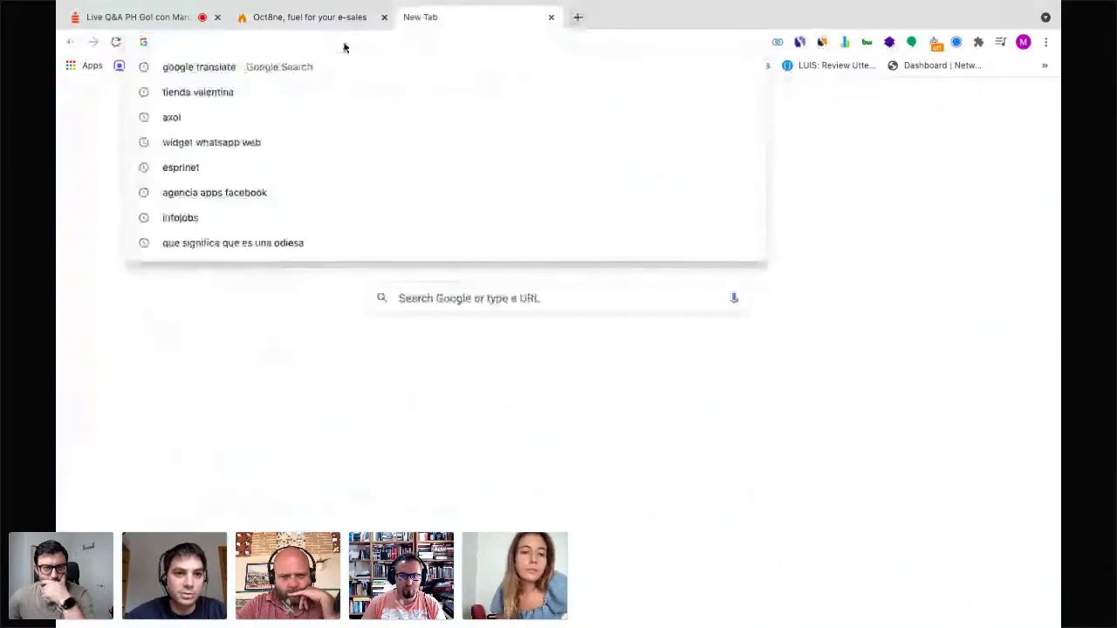
{"action": "type", "text": "es"}
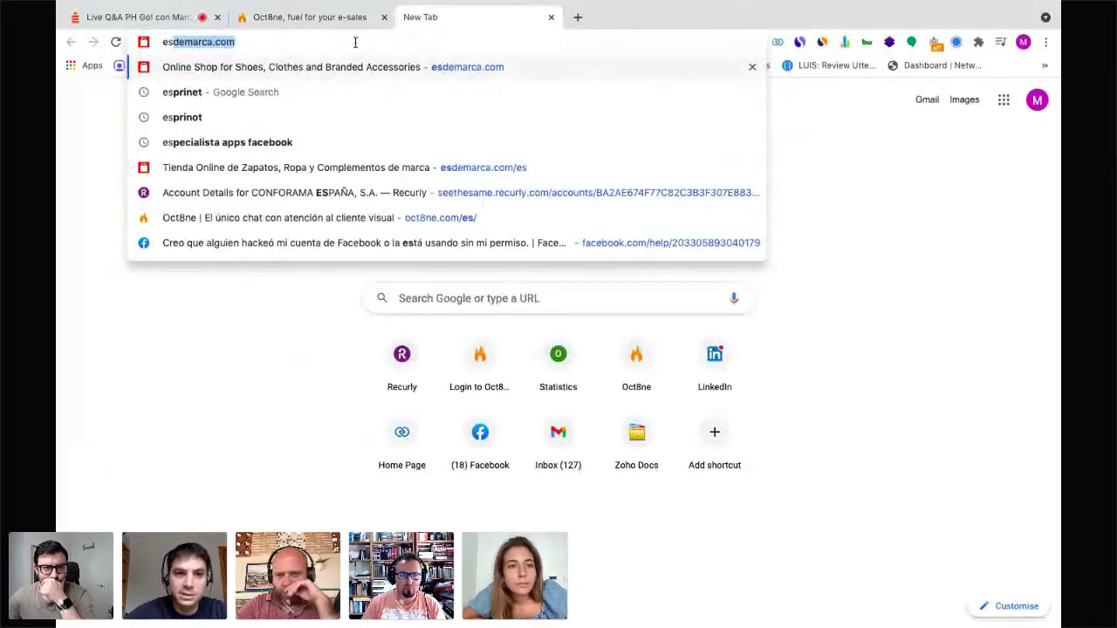
{"action": "key", "text": "Return"}
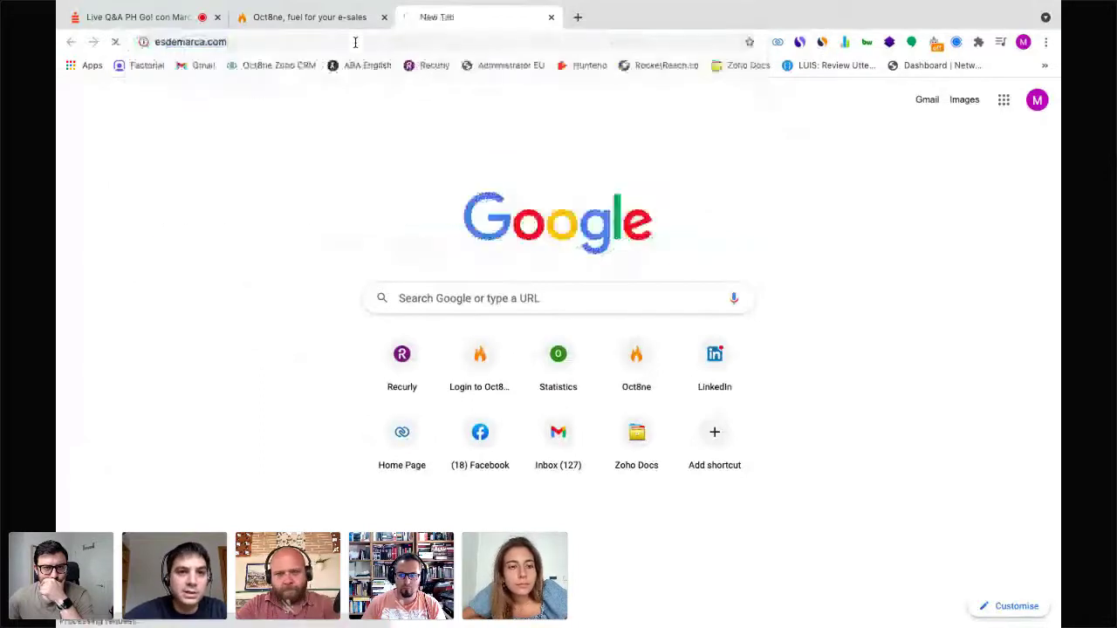
{"action": "left_click", "coordinate": [579, 18]}
{"action": "left_click", "coordinate": [346, 44]}
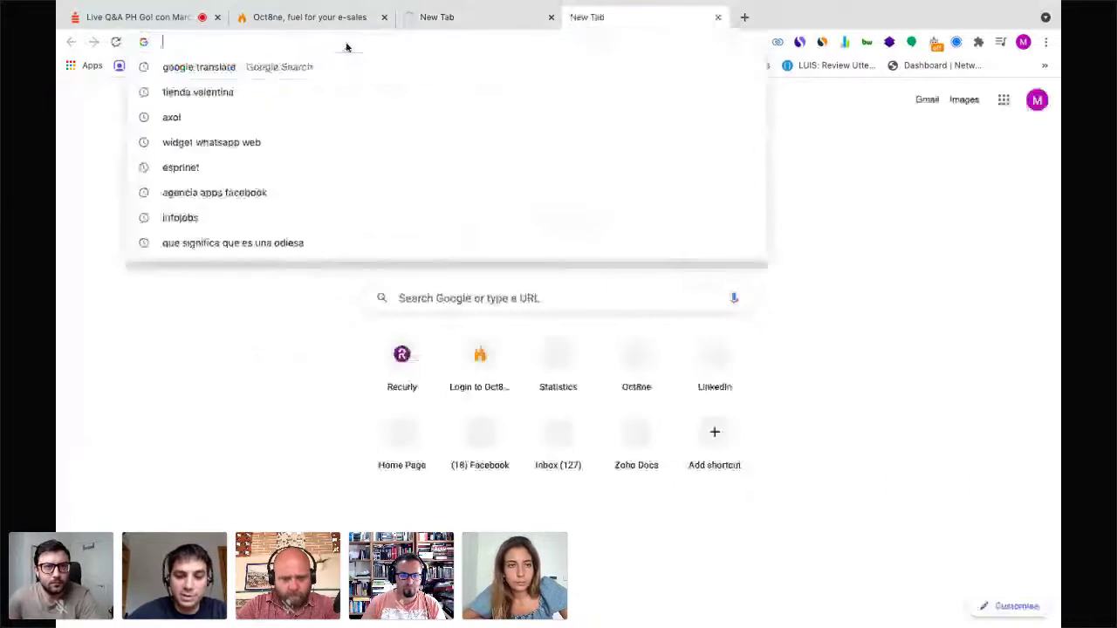
{"action": "type", "text": "leroy"}
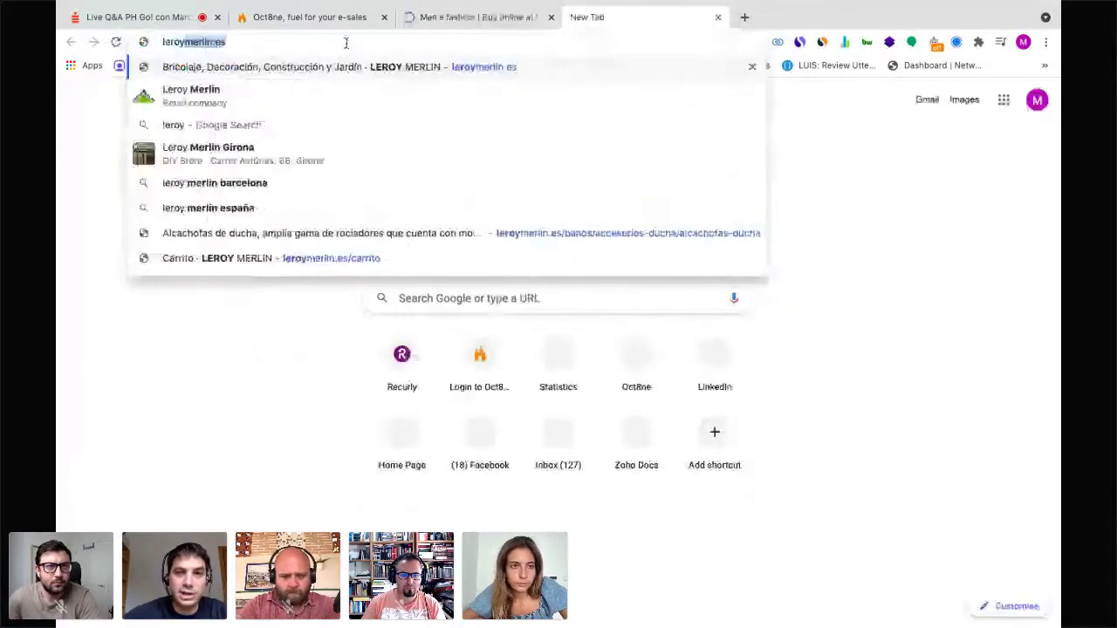
{"action": "key", "text": "Return"}
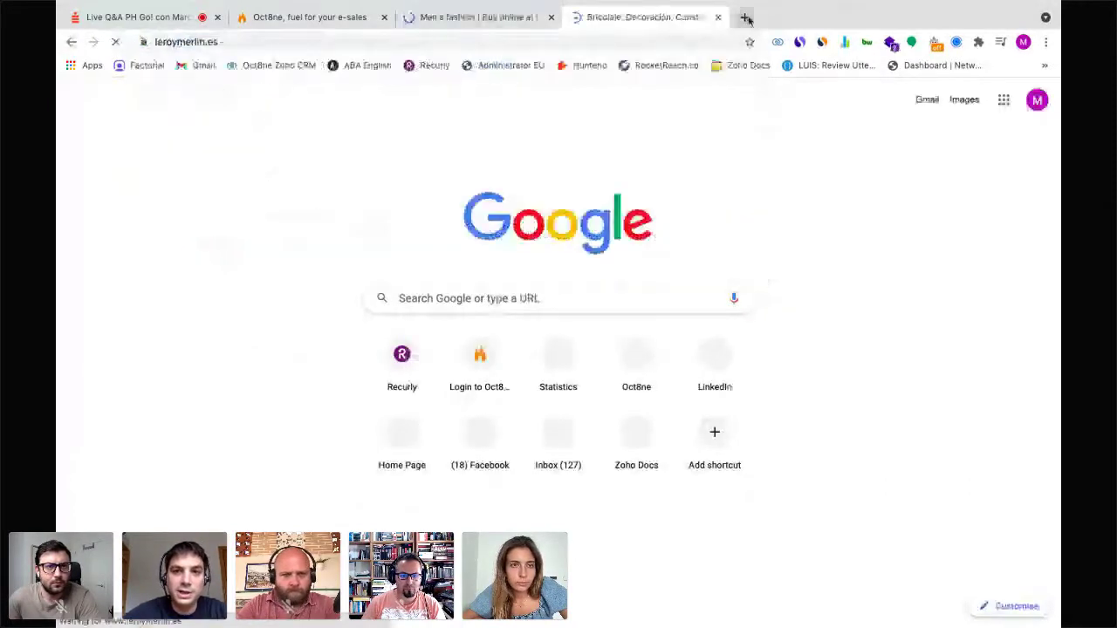
Step: Search Google for "farmacia ribera" in another new browser tab
{"action": "left_click", "coordinate": [746, 18]}
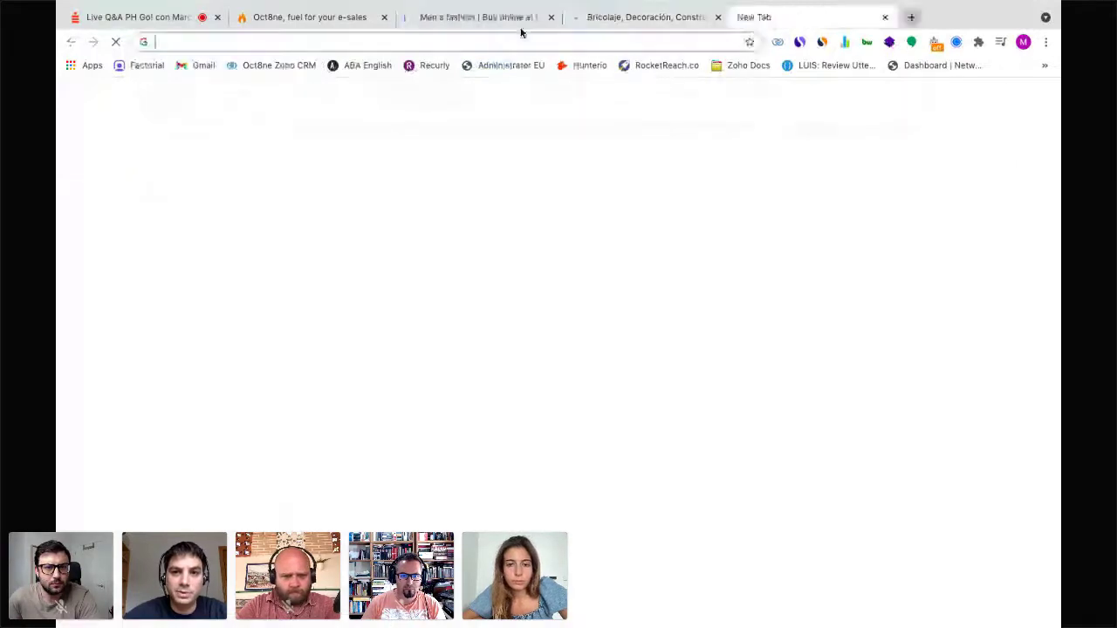
{"action": "left_click", "coordinate": [497, 44]}
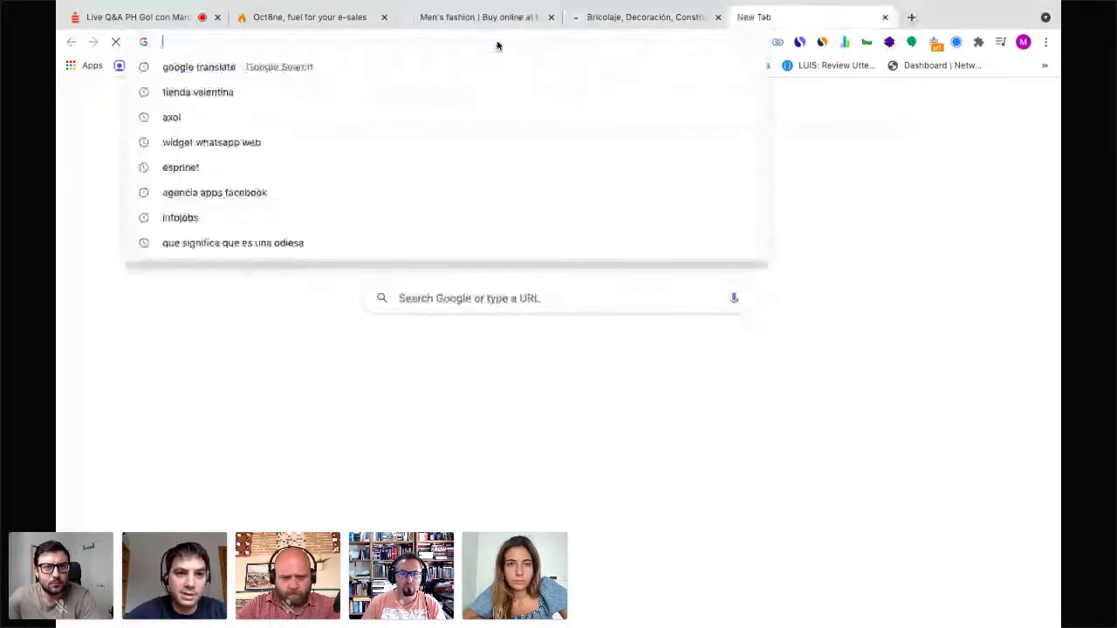
{"action": "type", "text": "farmaciari"}
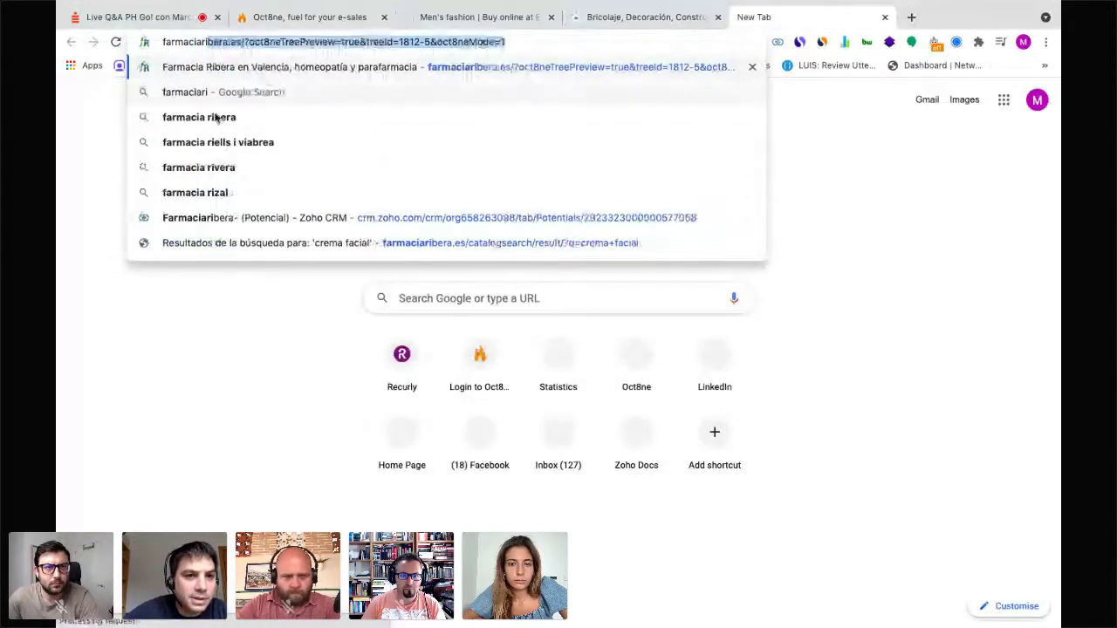
{"action": "left_click", "coordinate": [211, 116]}
Step: Return to the esdemarca store and switch its language to Español
{"action": "left_click", "coordinate": [472, 17]}
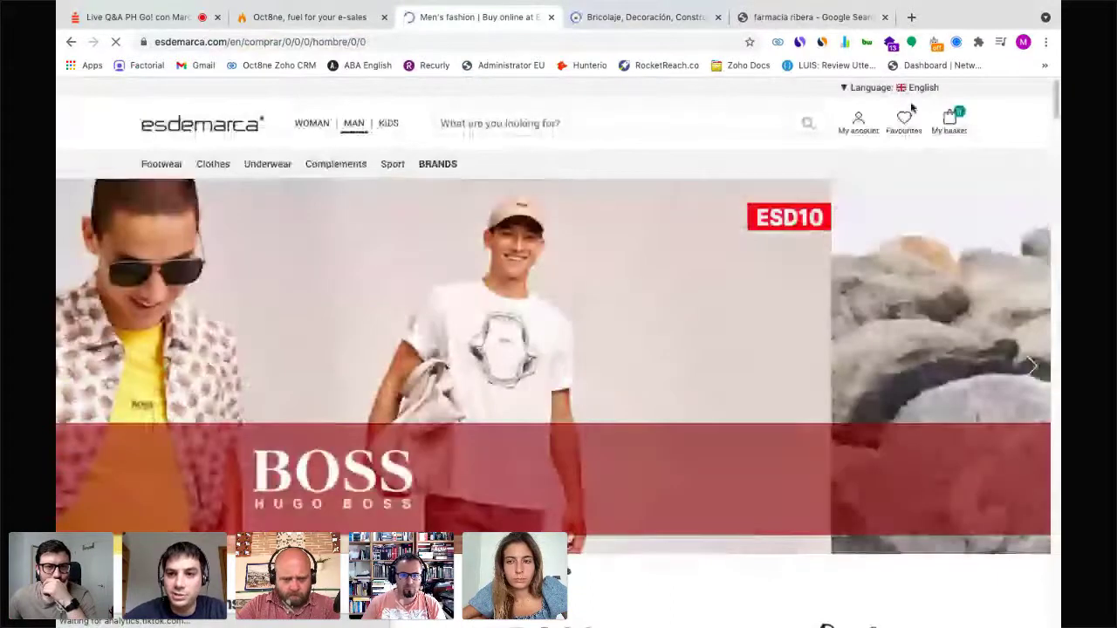
{"action": "left_click", "coordinate": [899, 89]}
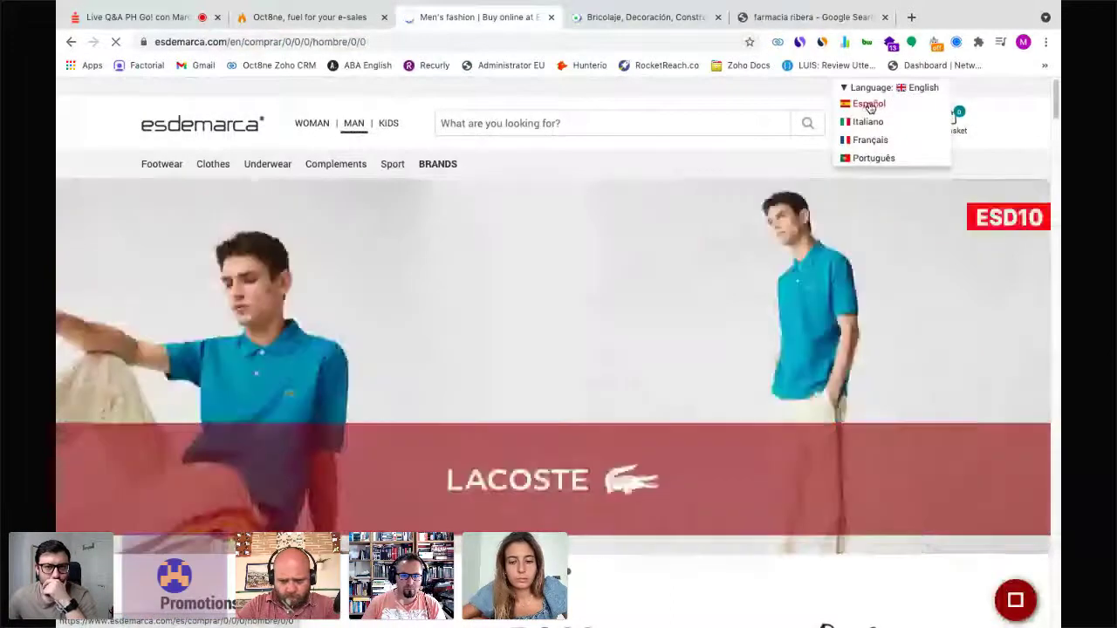
{"action": "left_click", "coordinate": [869, 104]}
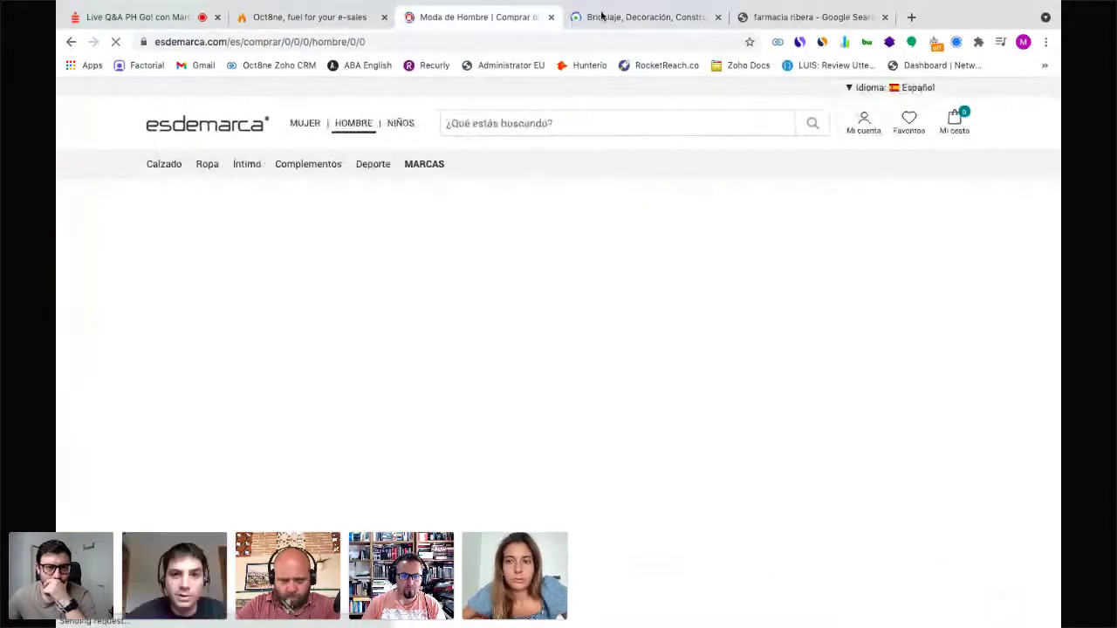
Step: Check the Leroy Merlin page, and open the Farmacia Ribera website from its non-sponsored Google search result
{"action": "left_click", "coordinate": [609, 17]}
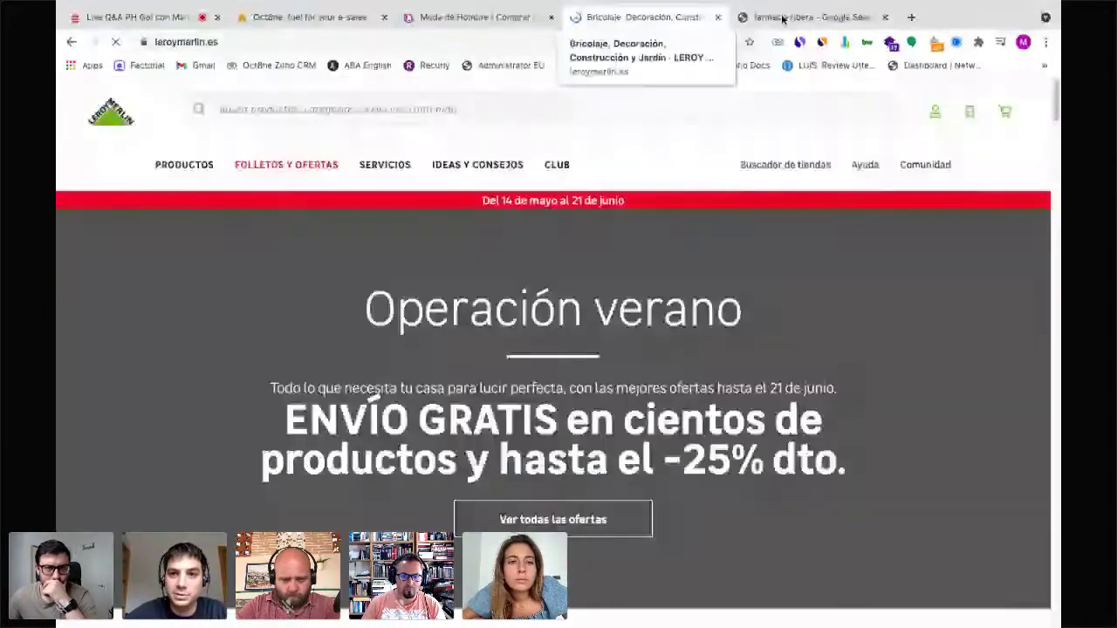
{"action": "left_click", "coordinate": [781, 24]}
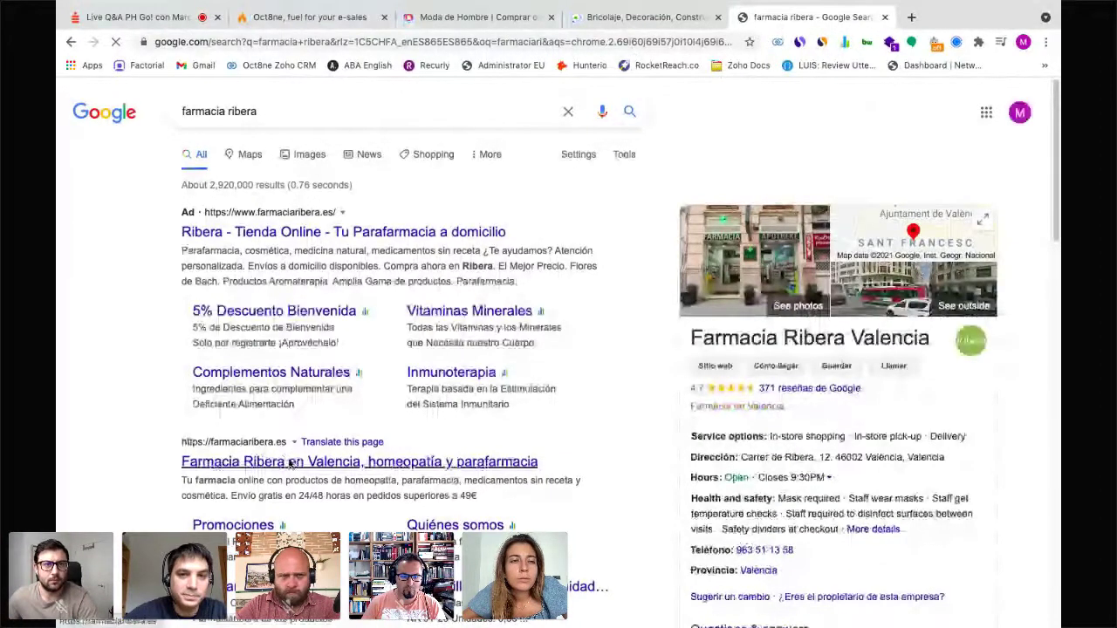
{"action": "left_click", "coordinate": [290, 463]}
Step: Go back to the esdemarca store and open its chat widget
{"action": "left_click", "coordinate": [453, 17]}
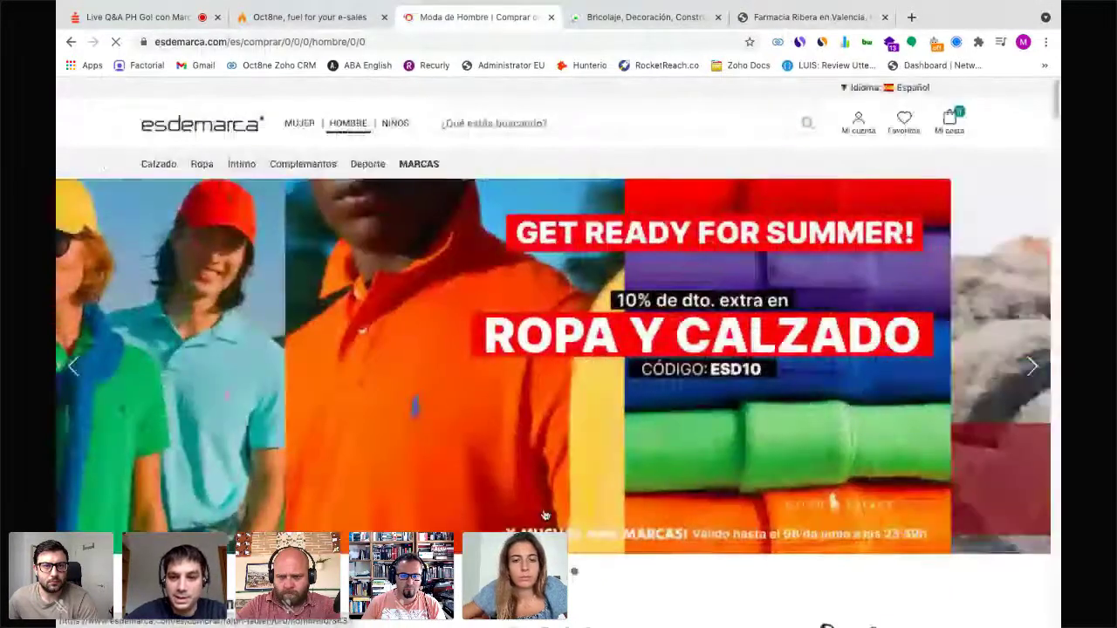
{"action": "scroll", "coordinate": [759, 505], "scroll_direction": "down", "scroll_amount": 1}
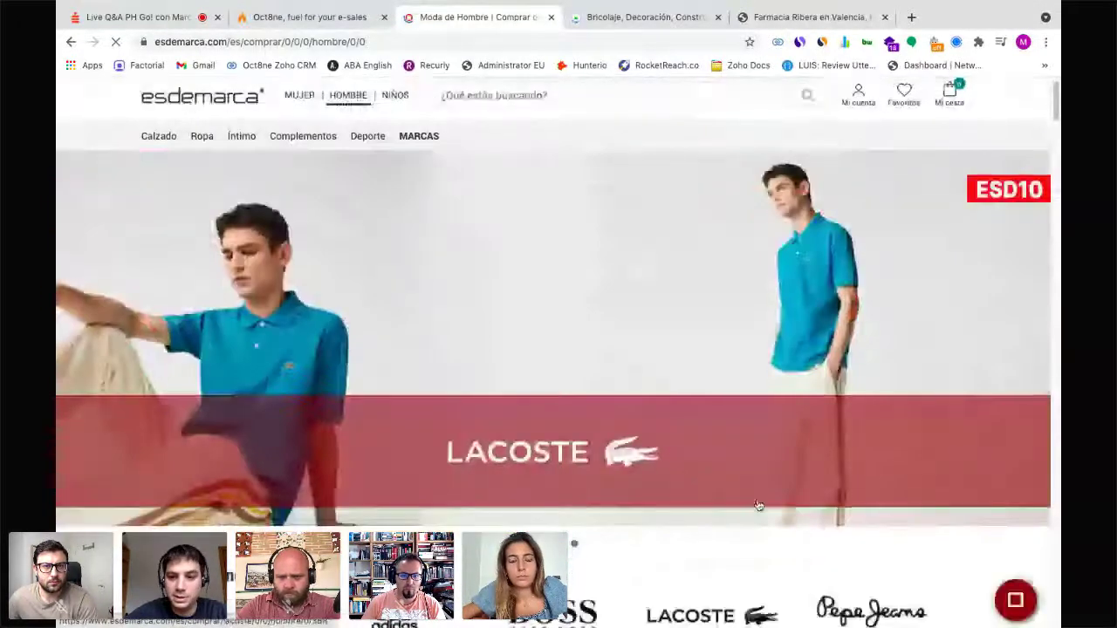
{"action": "scroll", "coordinate": [758, 506], "scroll_direction": "down", "scroll_amount": 3}
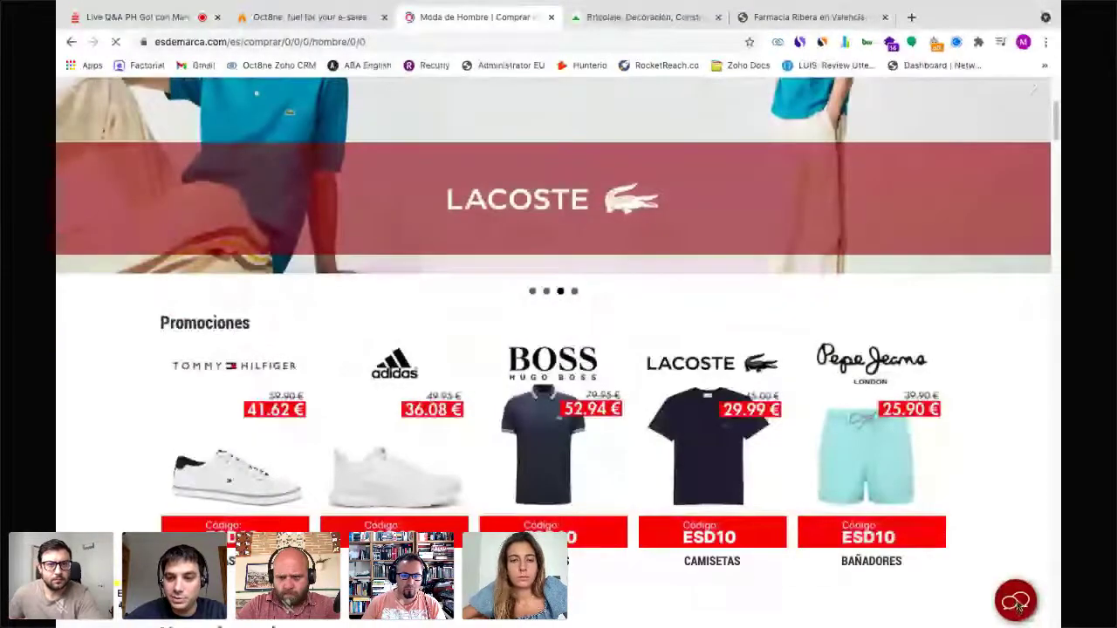
{"action": "scroll", "coordinate": [1017, 604], "scroll_direction": "up", "scroll_amount": 2}
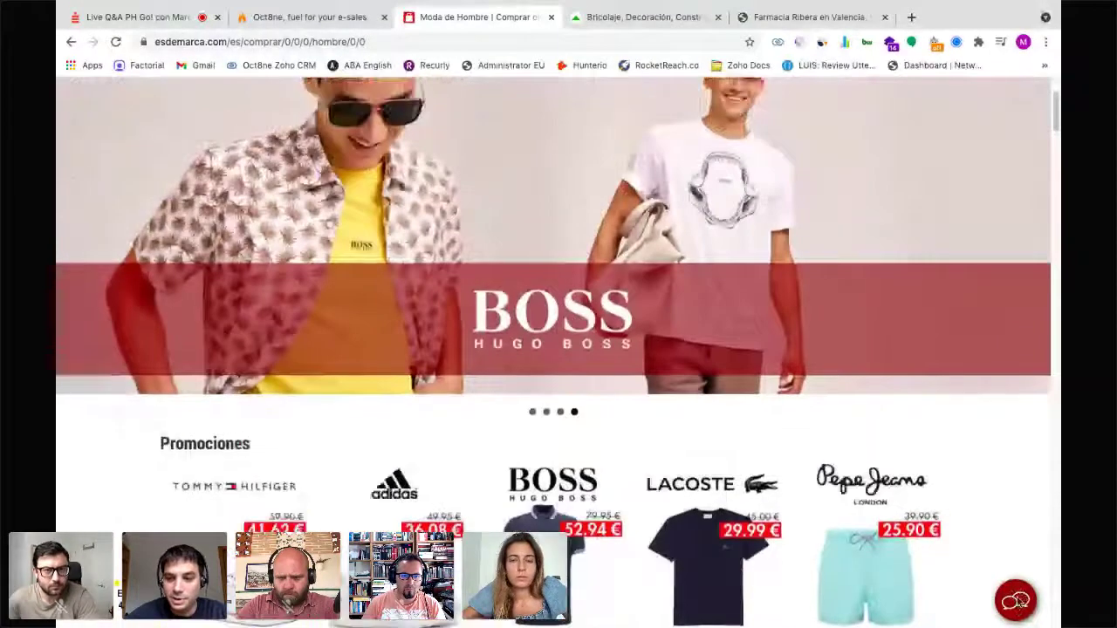
{"action": "left_click", "coordinate": [1016, 601]}
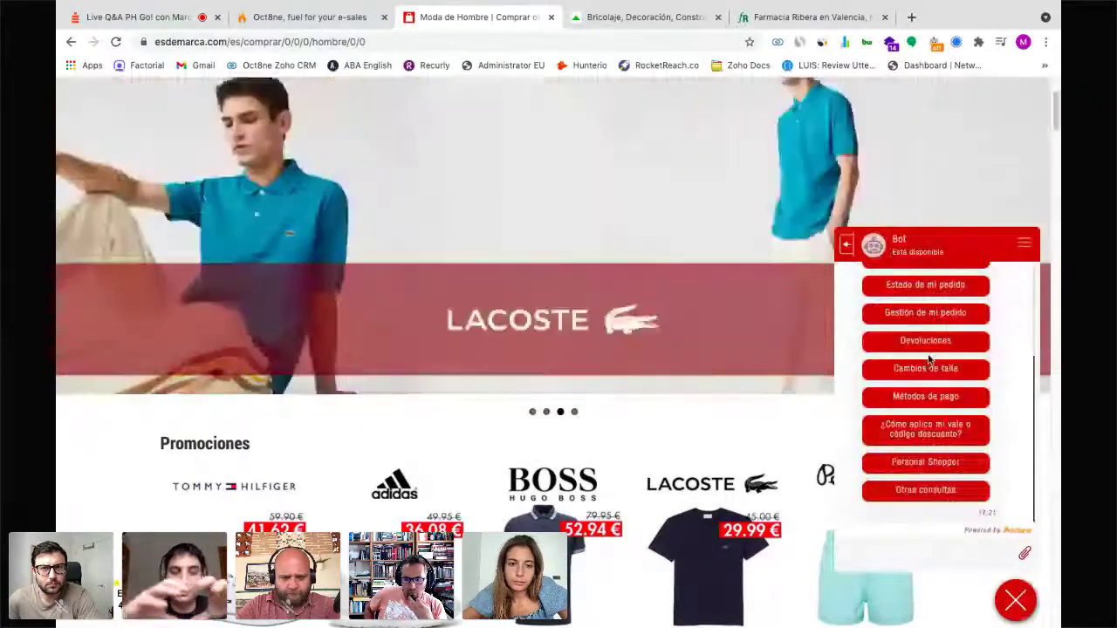
Step: Review the bot's query options, choose "¿Cómo registrarme?" and open the further details of its answer
{"action": "scroll", "coordinate": [928, 359], "scroll_direction": "up", "scroll_amount": 1}
{"action": "scroll", "coordinate": [929, 358], "scroll_direction": "down", "scroll_amount": 1}
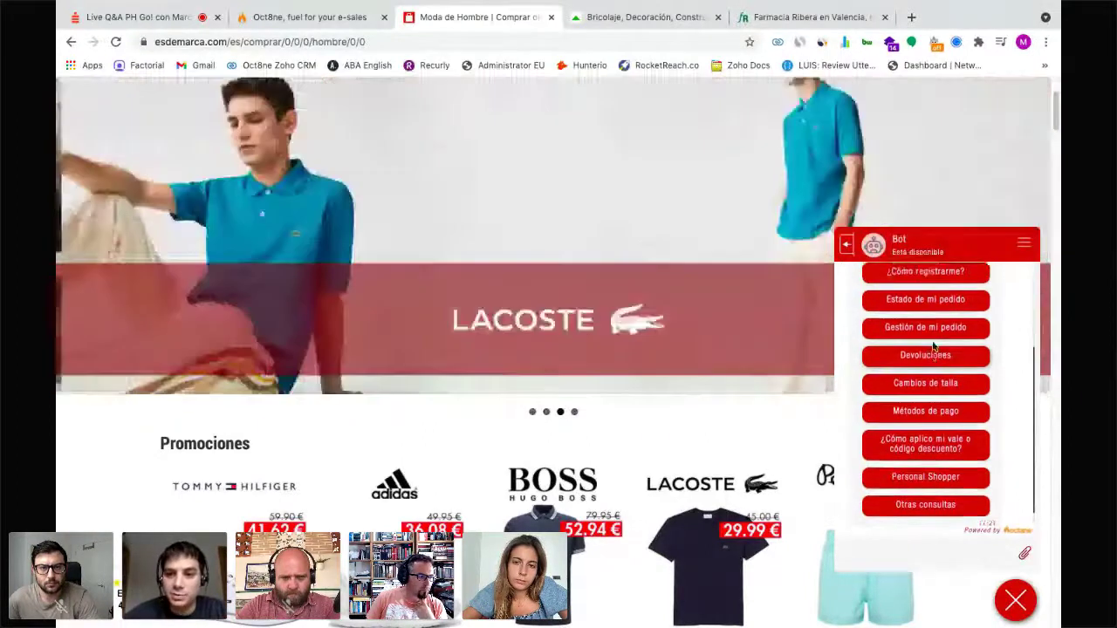
{"action": "scroll", "coordinate": [921, 285], "scroll_direction": "up", "scroll_amount": 1}
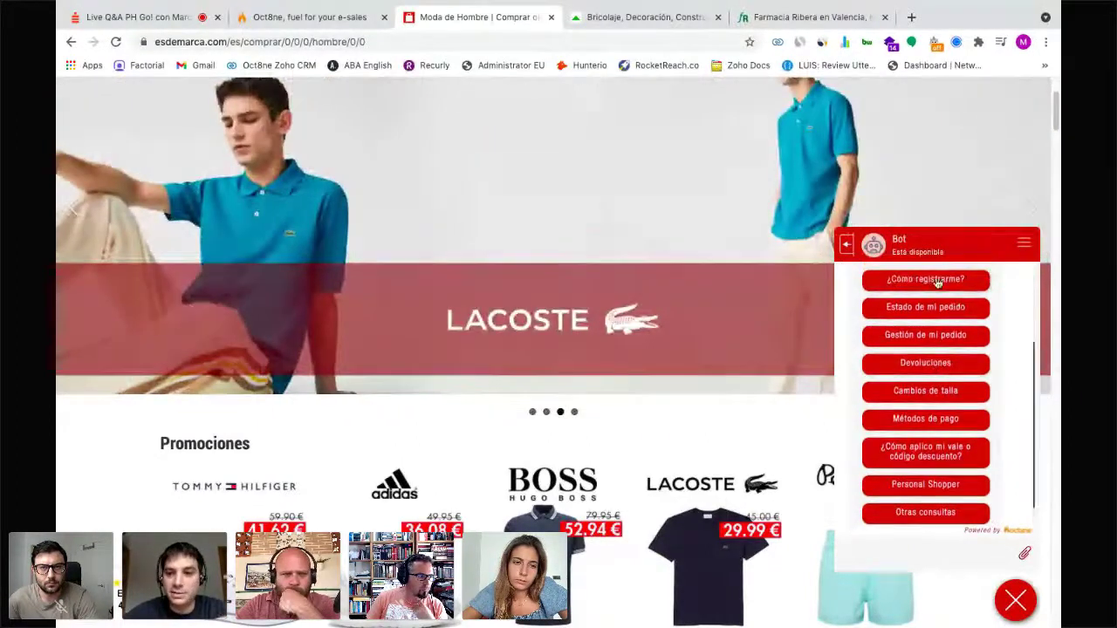
{"action": "left_click", "coordinate": [936, 280]}
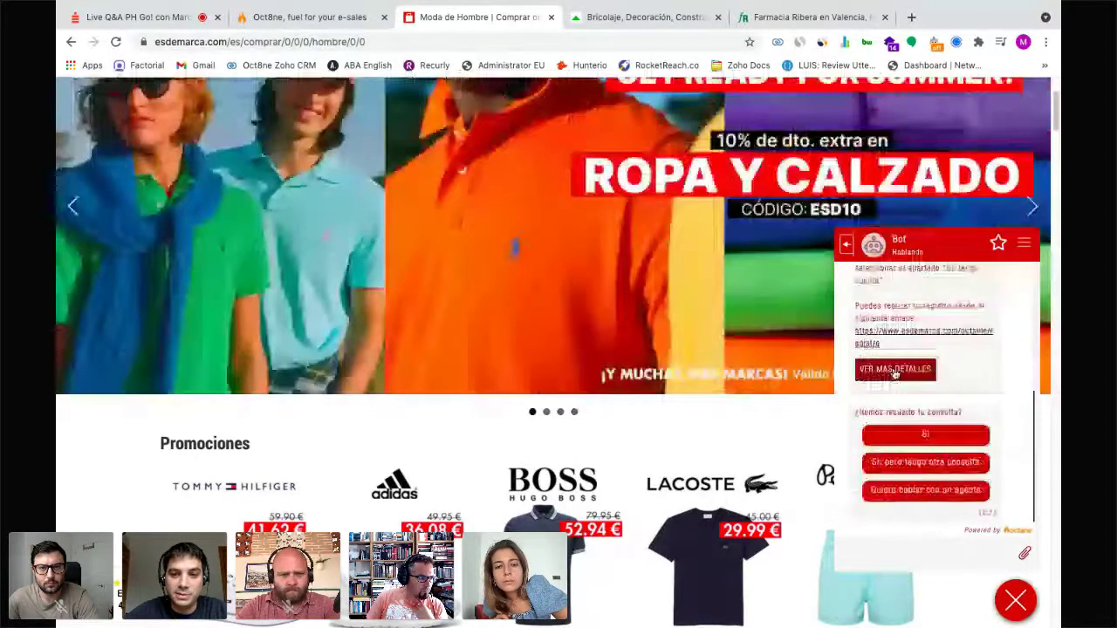
{"action": "left_click", "coordinate": [895, 370]}
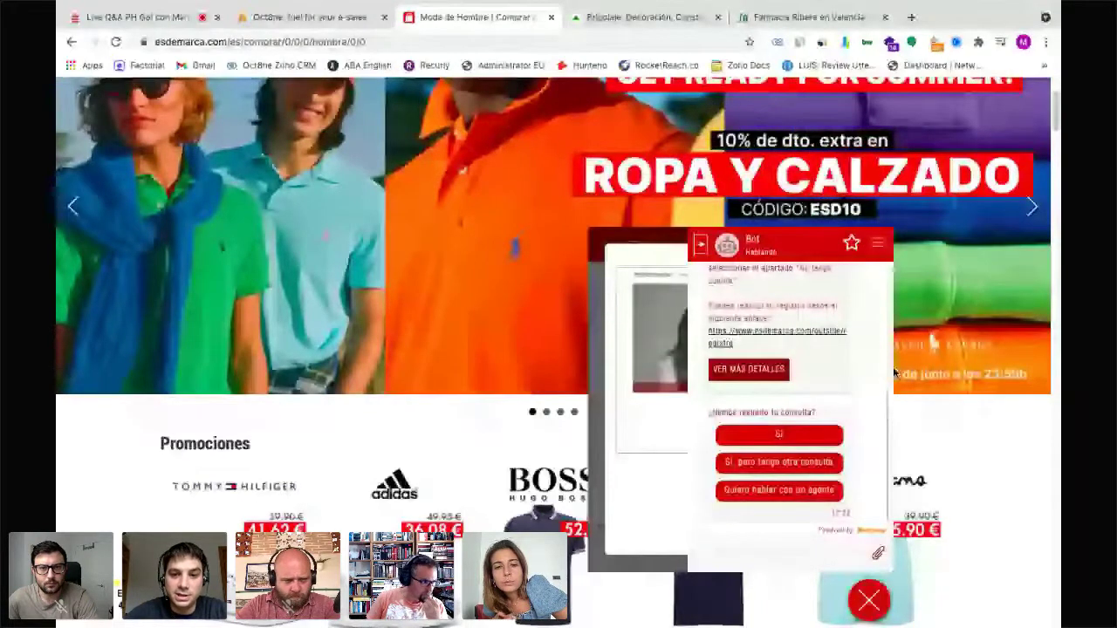
Step: Check the esdemarca and Leroy Merlin pages, and review the advanced modules available in the Oct8ne chat bot flow editor
{"action": "scroll", "coordinate": [898, 262], "scroll_direction": "up", "scroll_amount": 3}
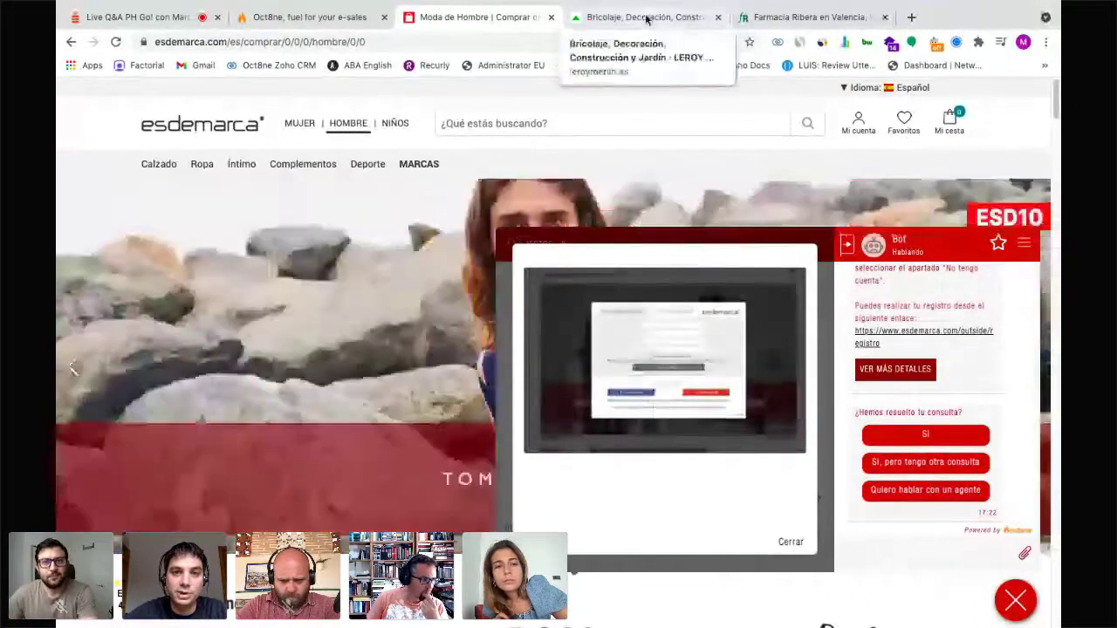
{"action": "left_click", "coordinate": [646, 20]}
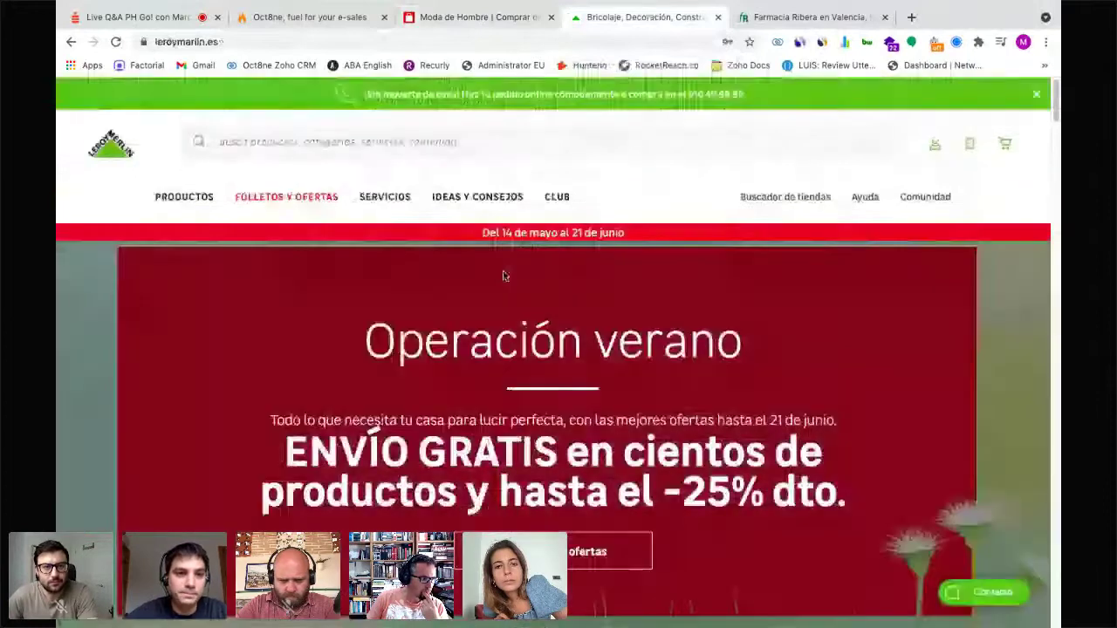
{"action": "left_click", "coordinate": [310, 16]}
{"action": "scroll", "coordinate": [449, 419], "scroll_direction": "down", "scroll_amount": 2}
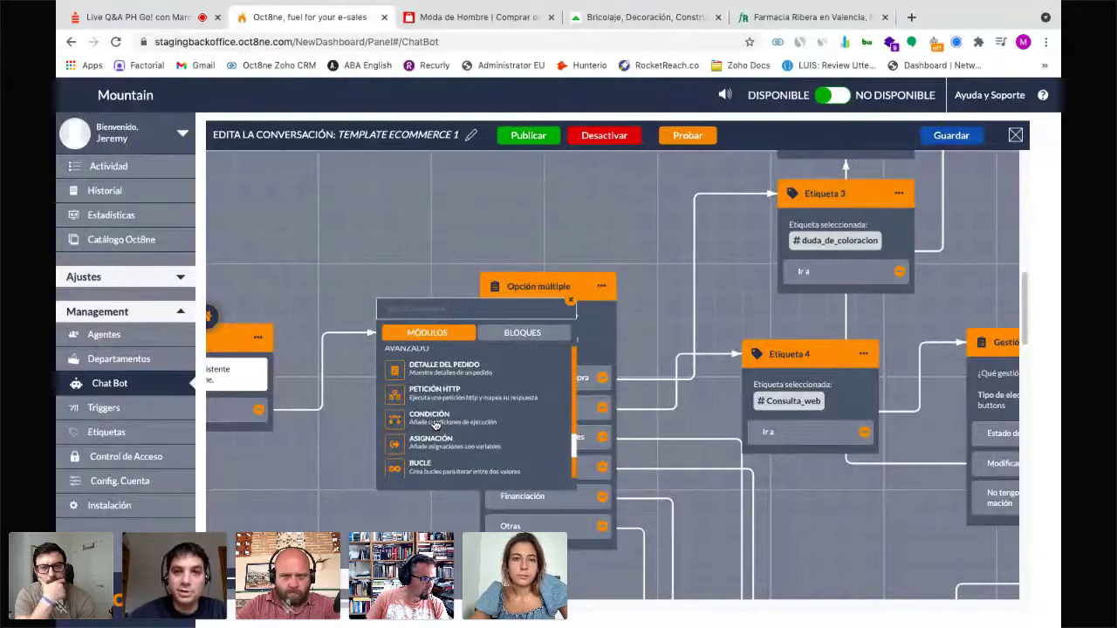
Step: Return to the Leroy Merlin site and open the product page of the NATERIAL Hudson gas barbecue
{"action": "left_click", "coordinate": [616, 18]}
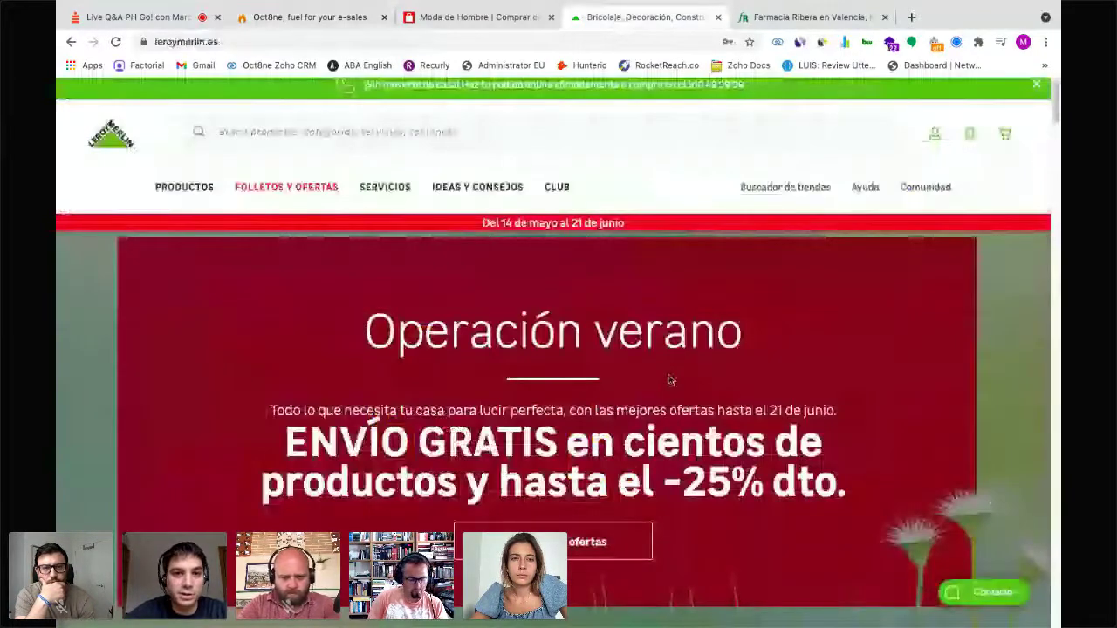
{"action": "scroll", "coordinate": [670, 380], "scroll_direction": "down", "scroll_amount": 10}
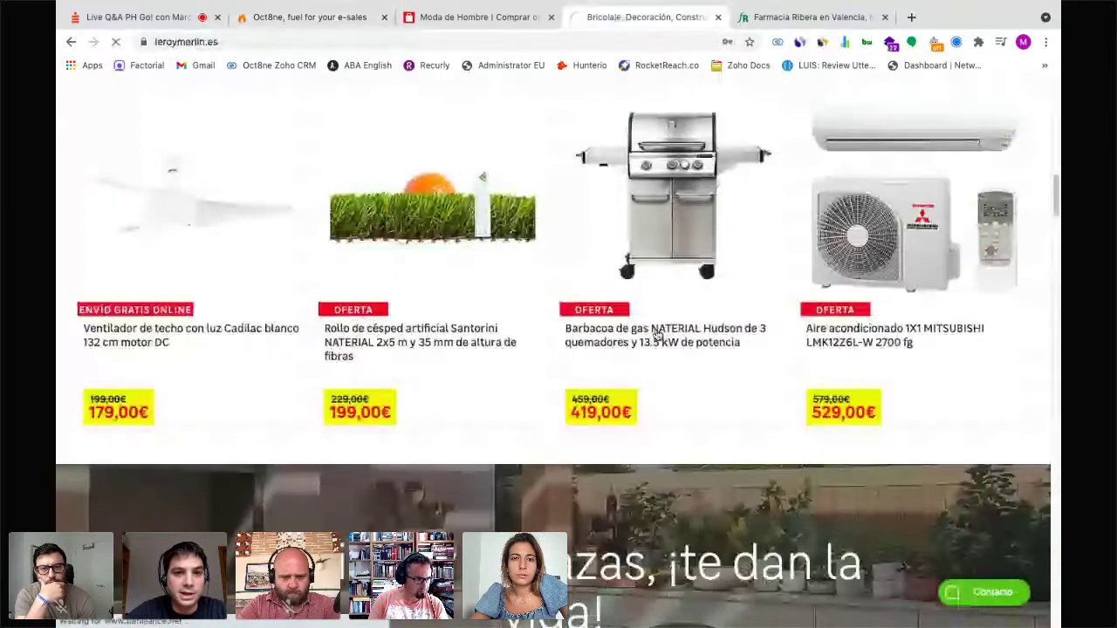
{"action": "left_click", "coordinate": [659, 336]}
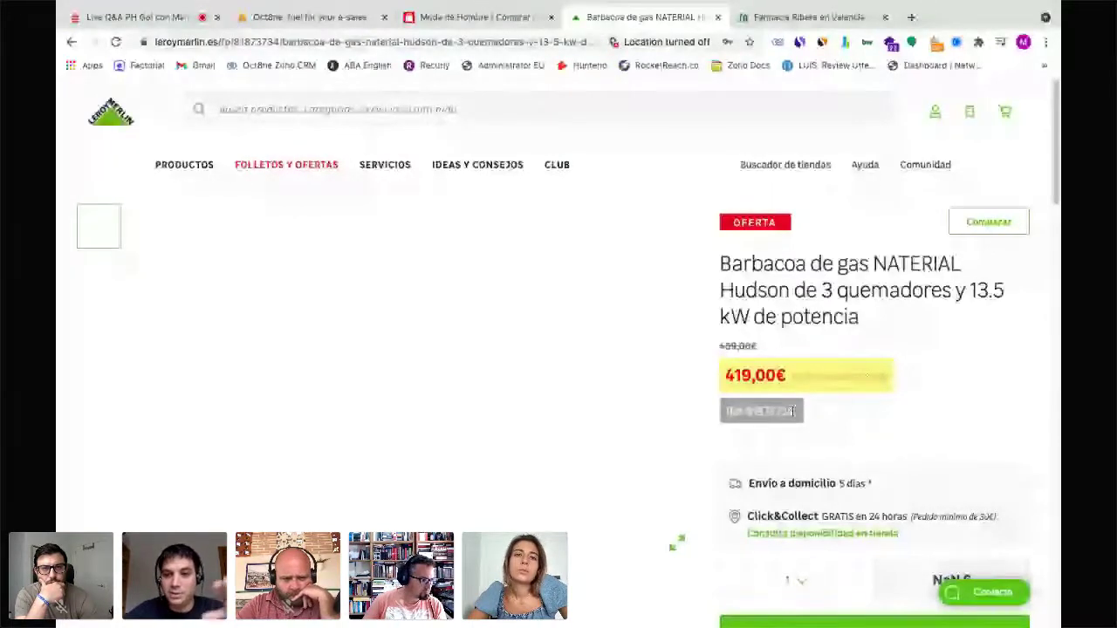
Step: Open the Leroy Merlin chat assistant, choose "Consulta el stock de un producto" and send the product reference 81873734
{"action": "left_click", "coordinate": [989, 597]}
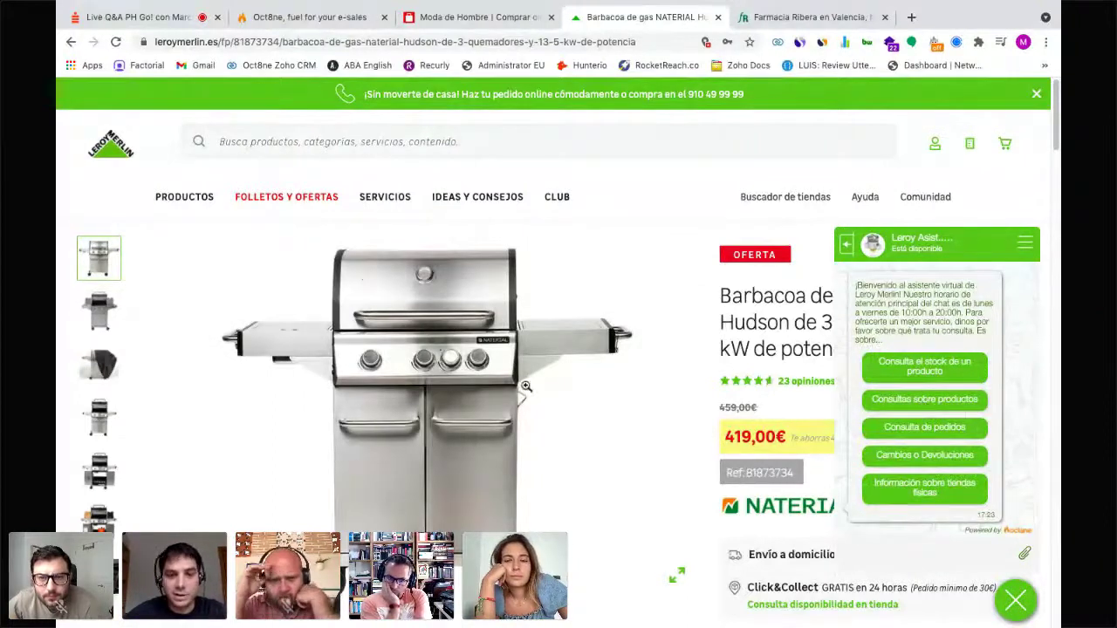
{"action": "left_click", "coordinate": [914, 366]}
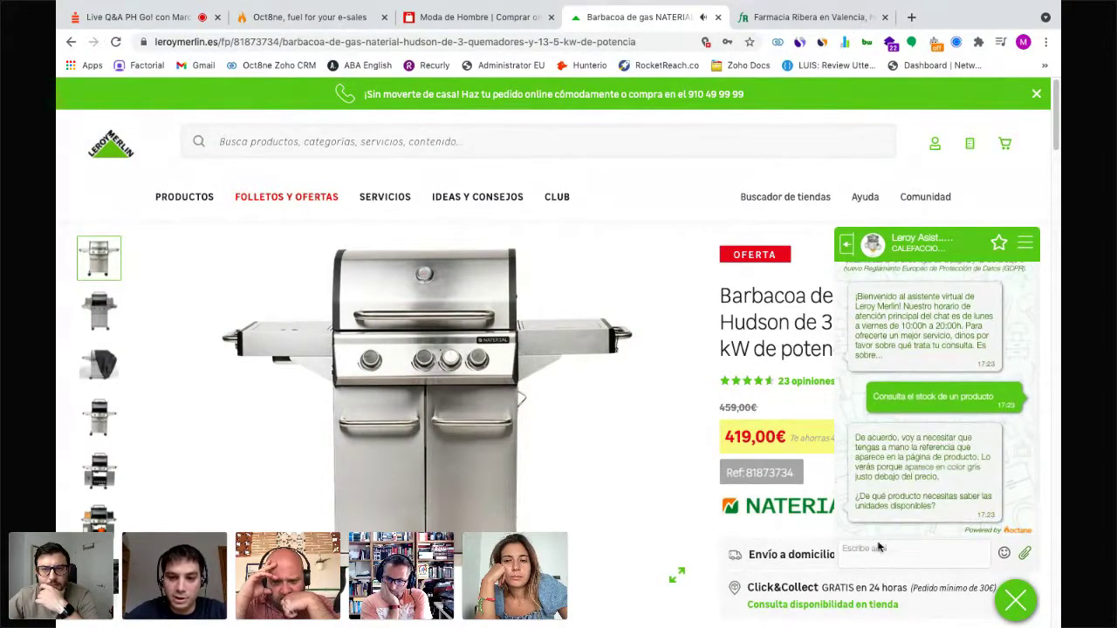
{"action": "left_click", "coordinate": [863, 550]}
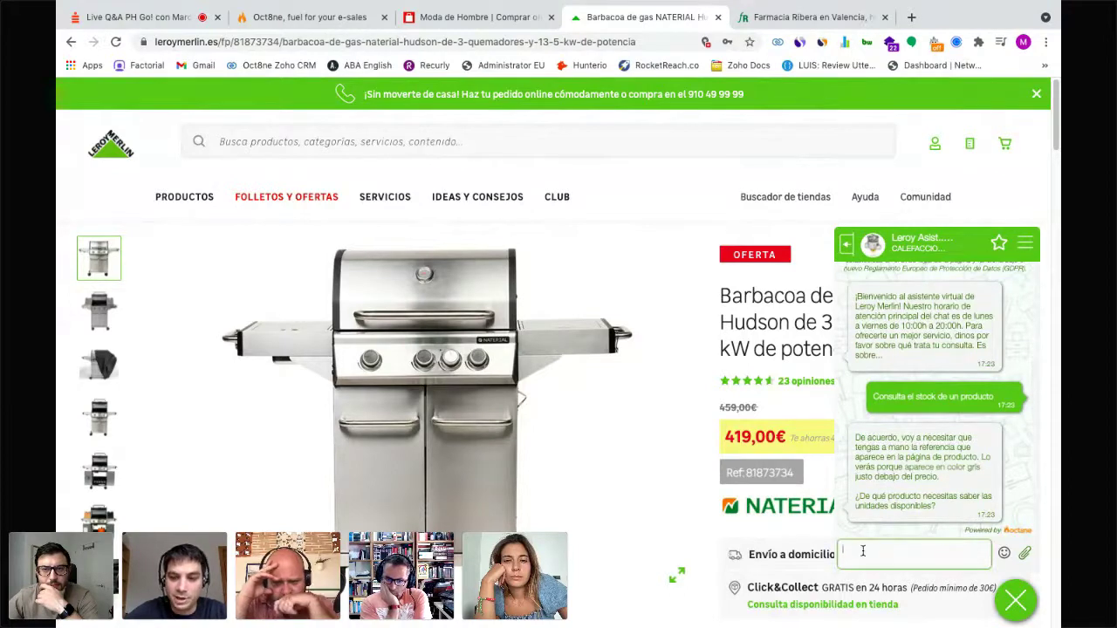
{"action": "type", "text": "81873734"}
{"action": "key", "text": "Return"}
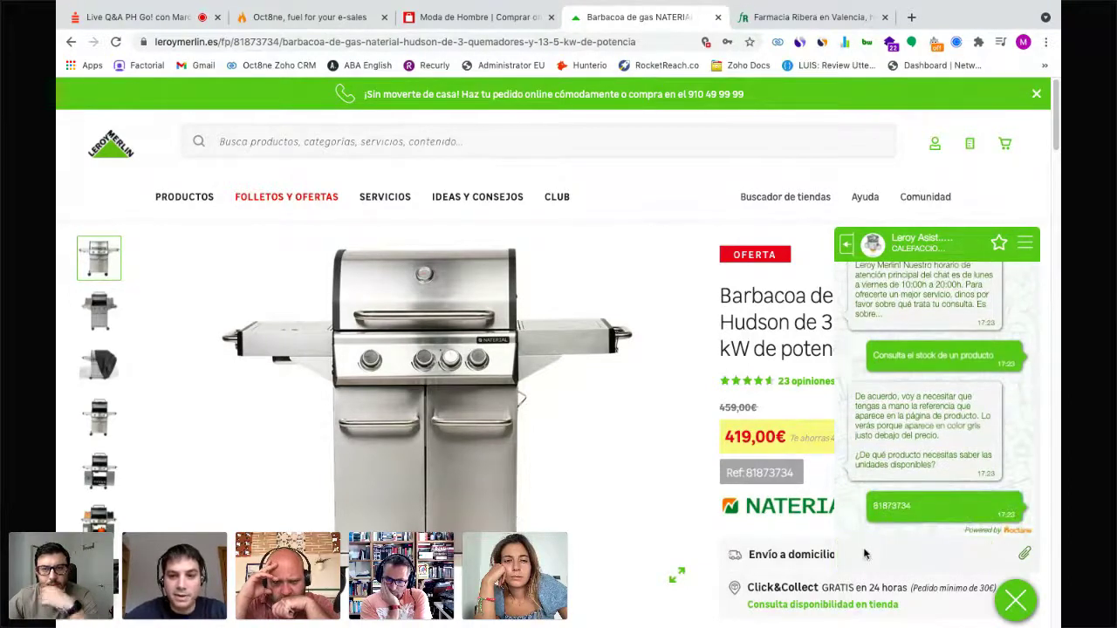
Step: Choose to search for the store by Código Postal, send the postal code and review the bot's stock answer
{"action": "left_click", "coordinate": [922, 468]}
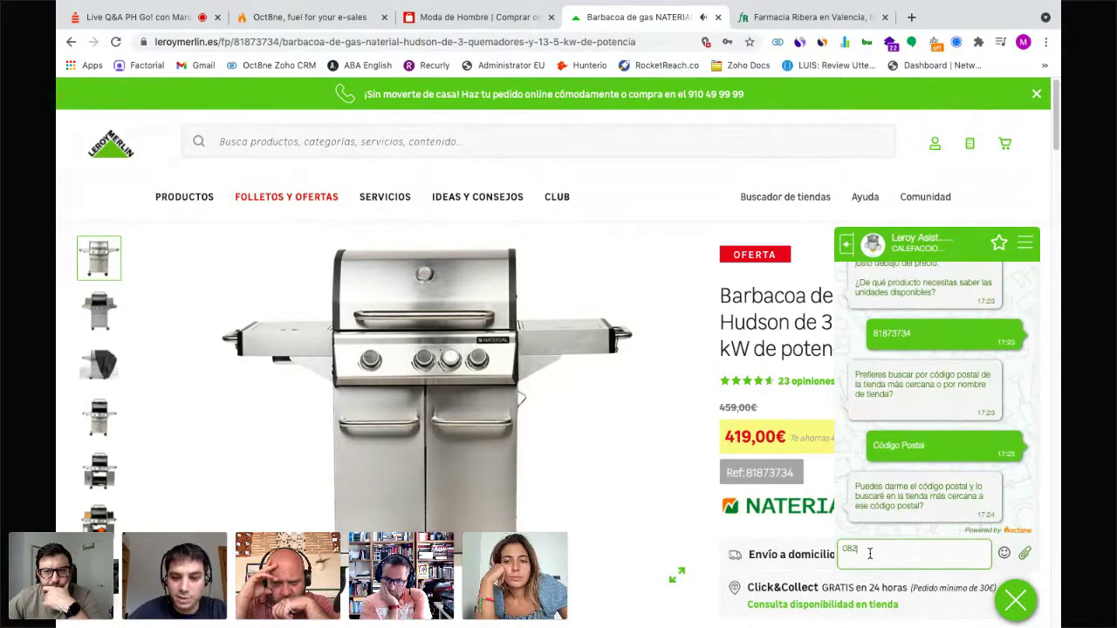
{"action": "type", "text": "024"}
{"action": "key", "text": "Return"}
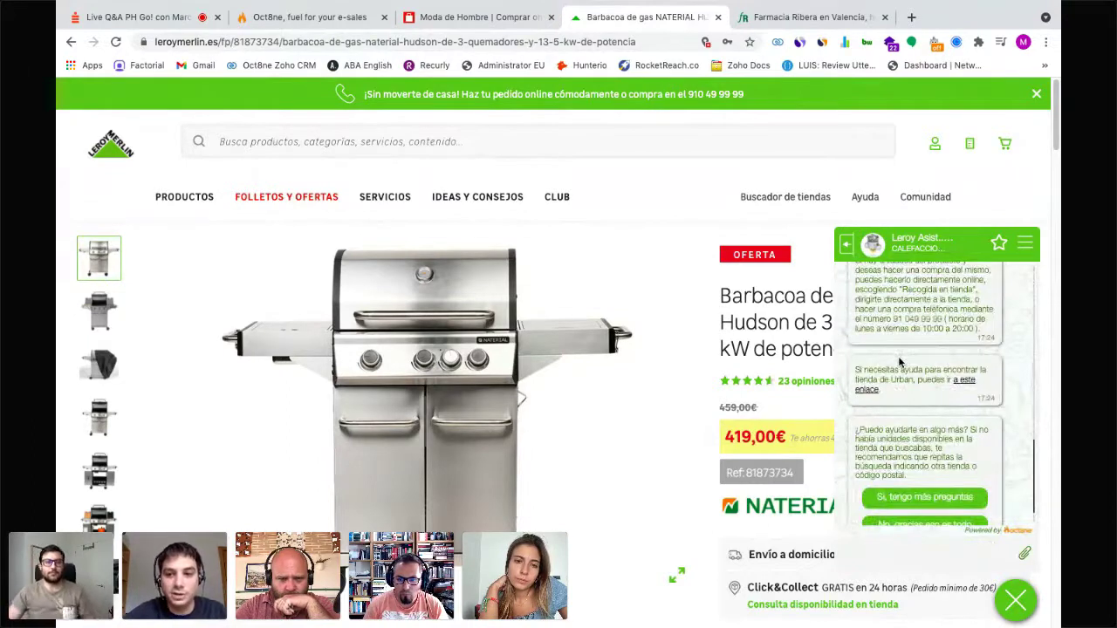
{"action": "scroll", "coordinate": [903, 349], "scroll_direction": "up", "scroll_amount": 1}
{"action": "scroll", "coordinate": [909, 327], "scroll_direction": "up", "scroll_amount": 1}
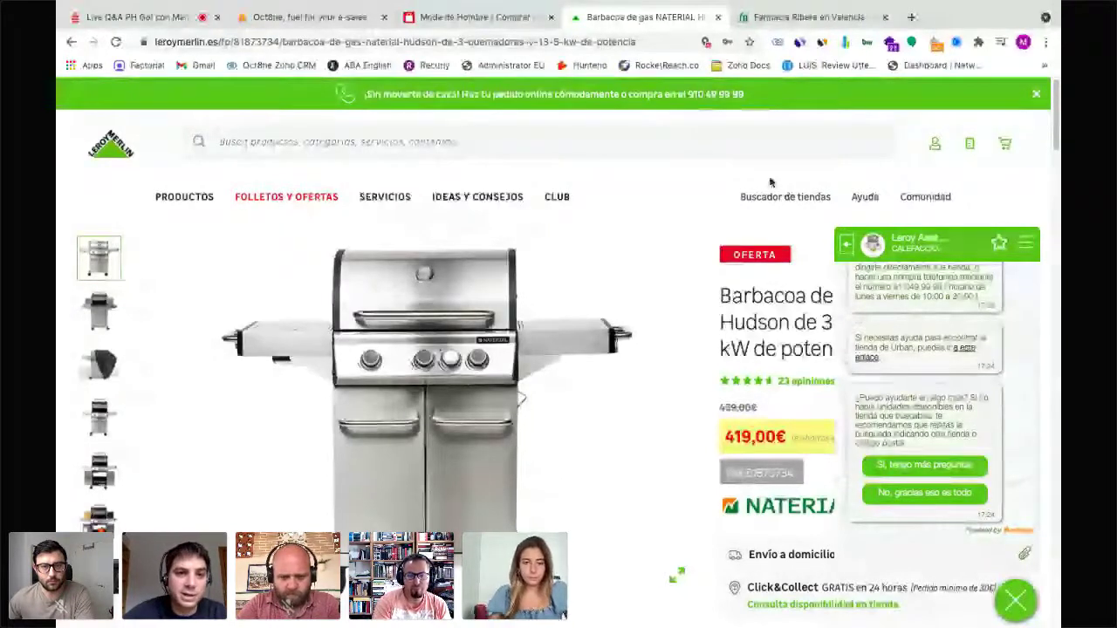
Step: In the Oct8ne flow editor, insert a Petición http module before the Opción múltiple block and view its request verbs
{"action": "key", "text": "ctrl+2"}
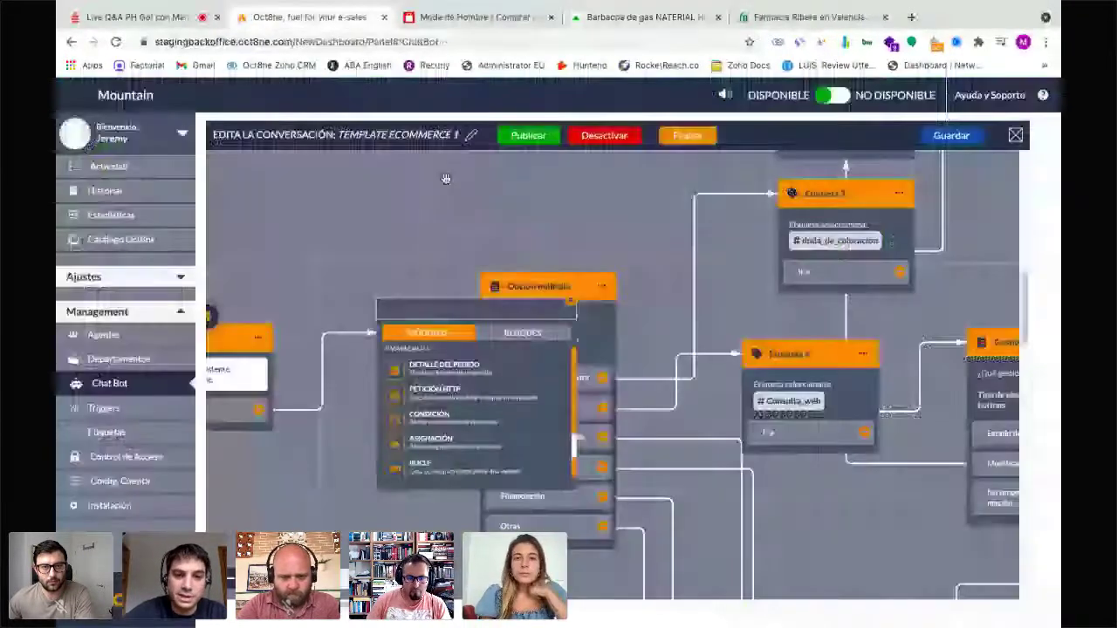
{"action": "left_click", "coordinate": [441, 390]}
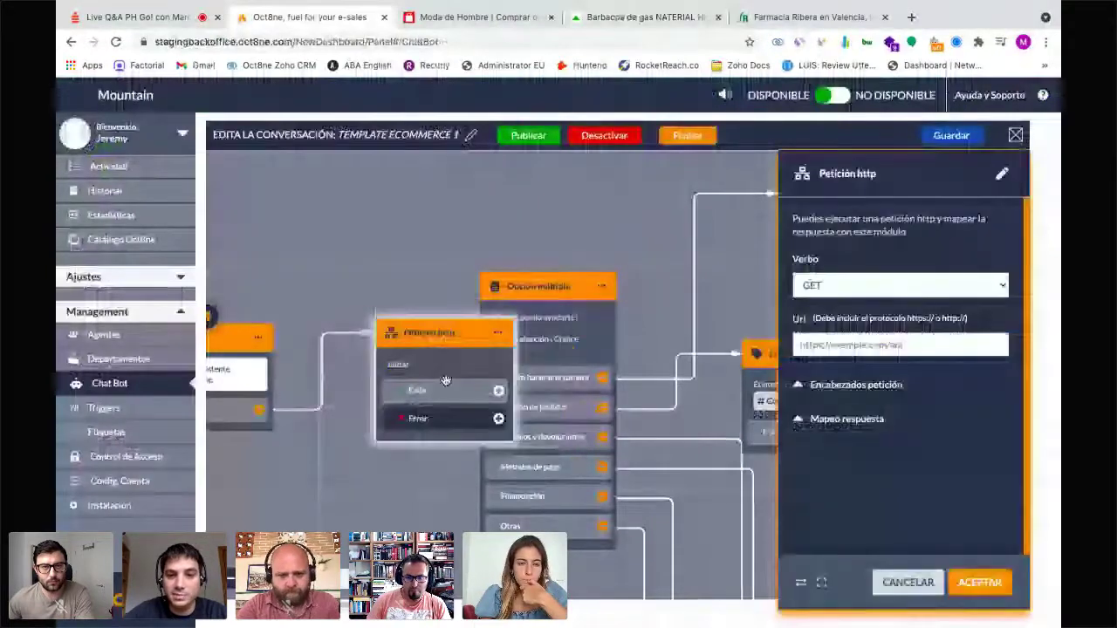
{"action": "left_click", "coordinate": [837, 285]}
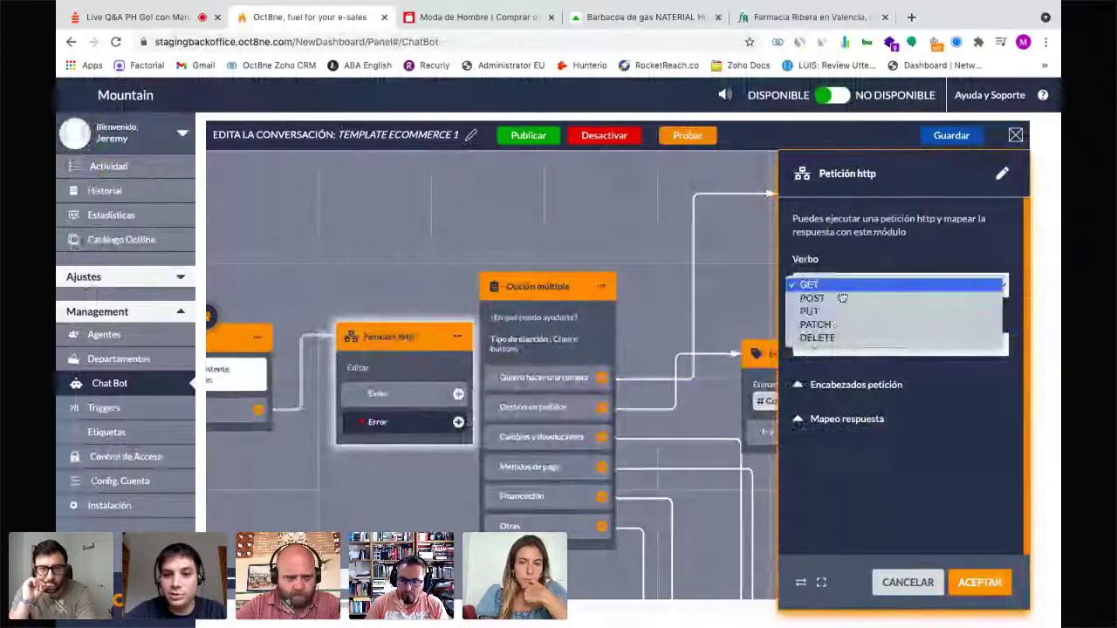
{"action": "left_click", "coordinate": [837, 285]}
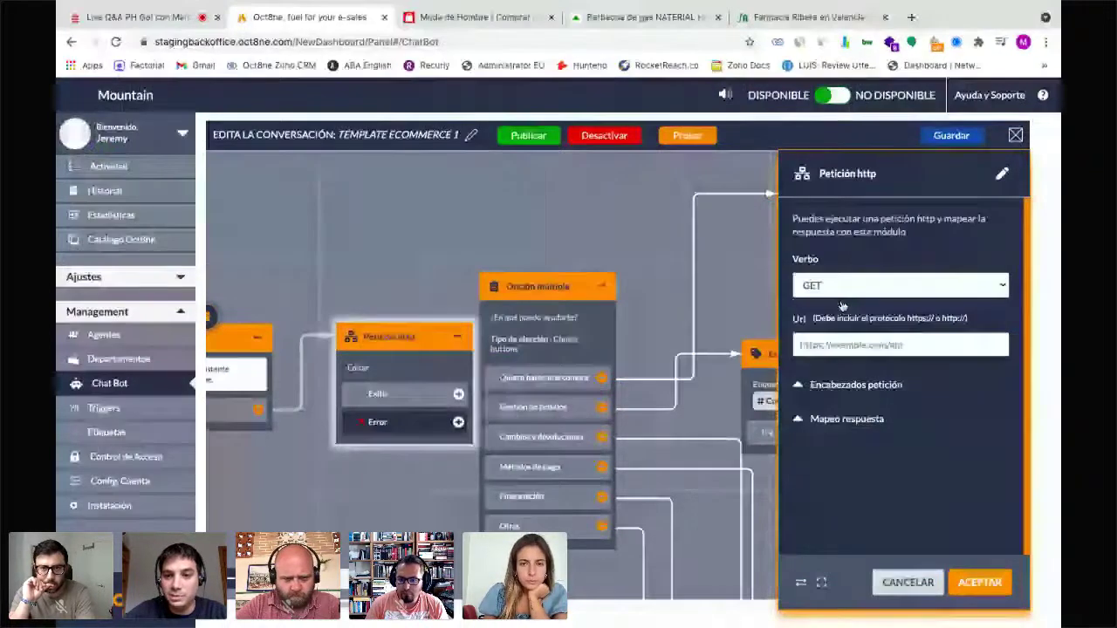
Step: Try POST as the verb of the Petición http module, view its body field and discard the changes
{"action": "left_click", "coordinate": [837, 286]}
{"action": "left_click", "coordinate": [842, 305]}
{"action": "left_click", "coordinate": [829, 404]}
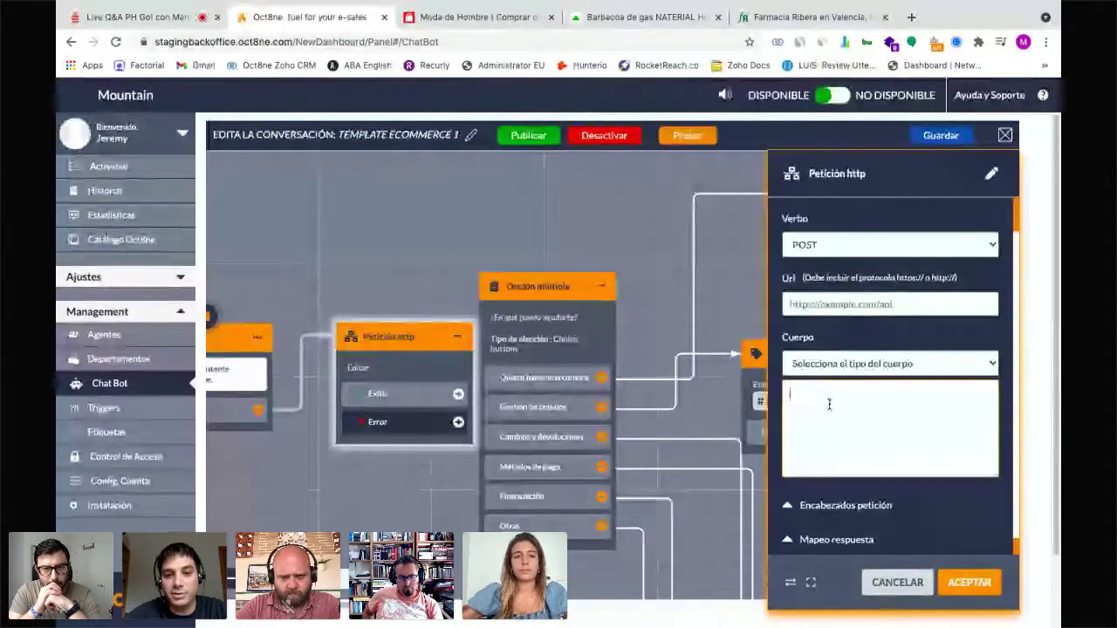
{"action": "left_click", "coordinate": [900, 583]}
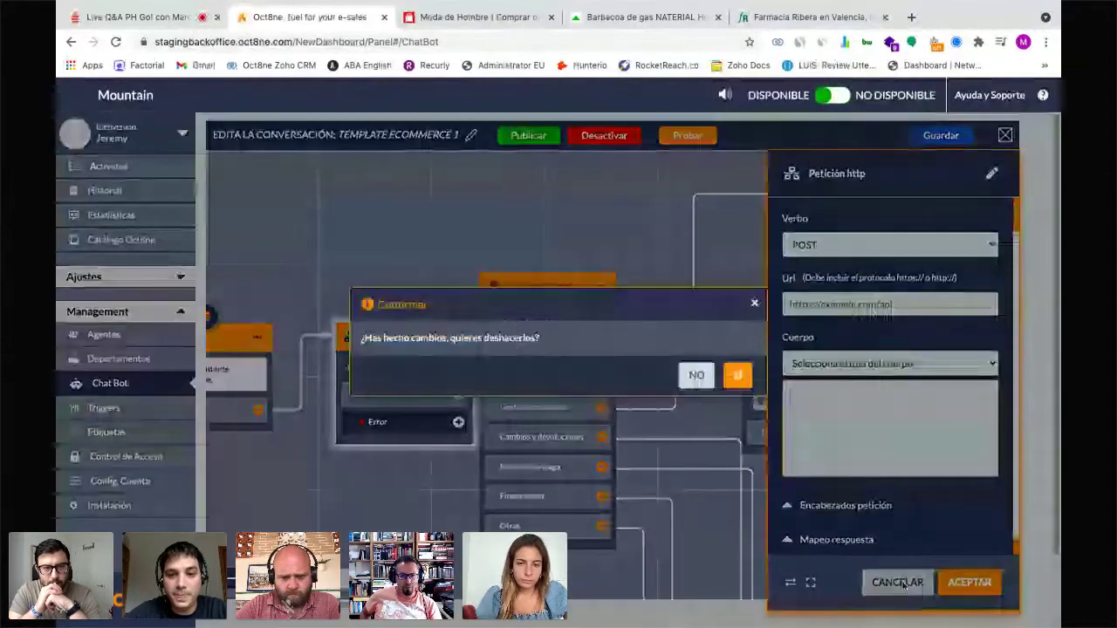
{"action": "left_click", "coordinate": [737, 375]}
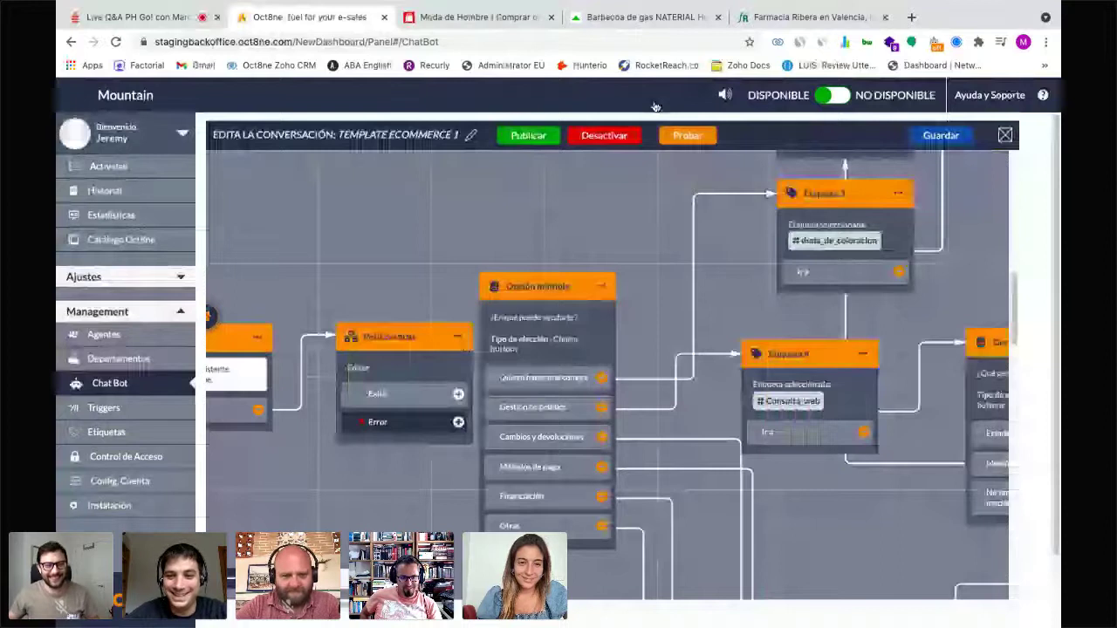
Step: Switch to the Farmacia Ribera website by way of the Leroy Merlin page and look over its home page
{"action": "left_click", "coordinate": [640, 17]}
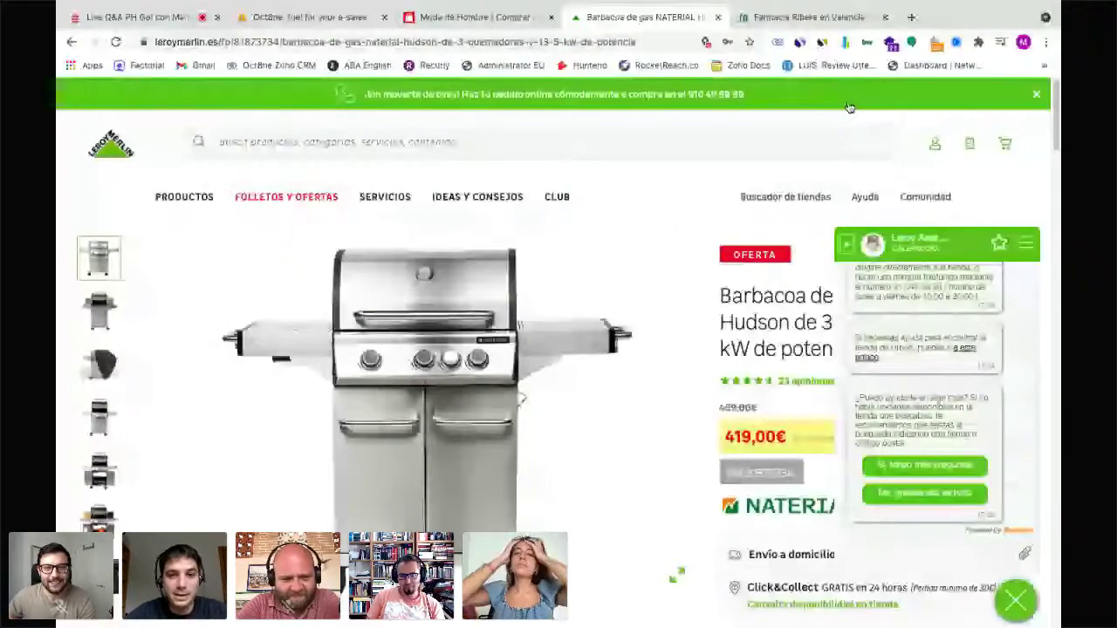
{"action": "left_click", "coordinate": [797, 18]}
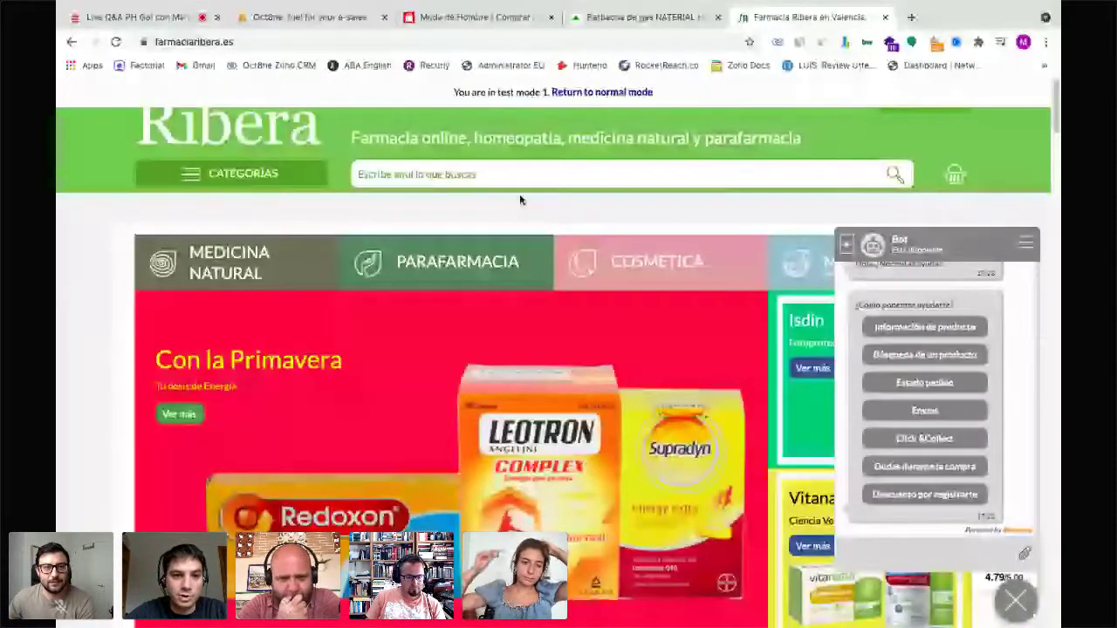
{"action": "scroll", "coordinate": [519, 209], "scroll_direction": "down", "scroll_amount": 5}
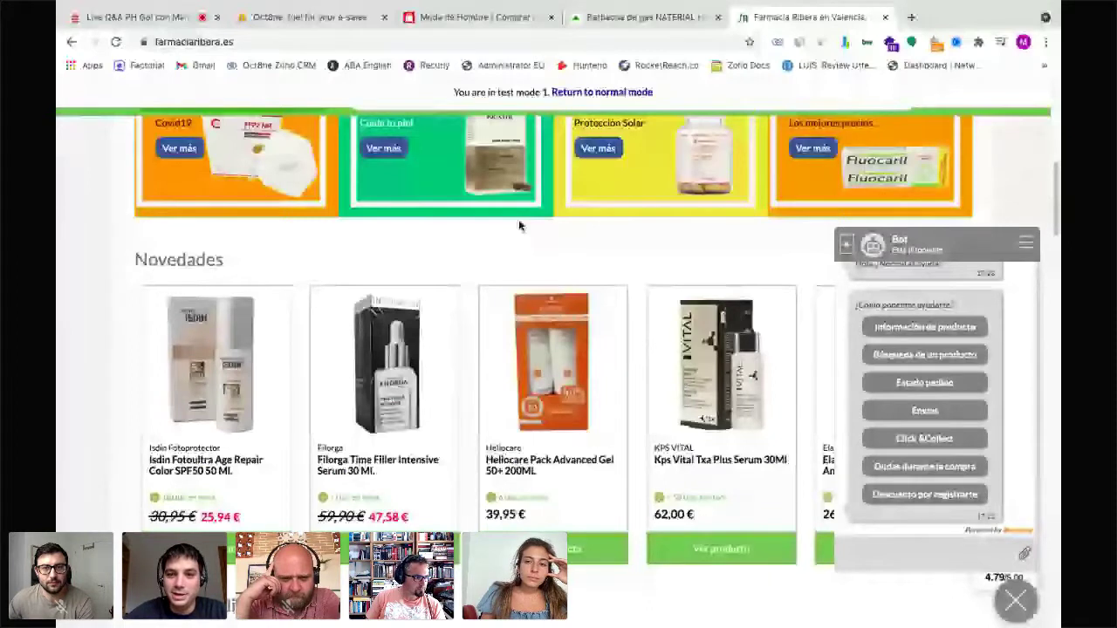
{"action": "scroll", "coordinate": [518, 225], "scroll_direction": "up", "scroll_amount": 4}
{"action": "scroll", "coordinate": [443, 267], "scroll_direction": "up", "scroll_amount": 2}
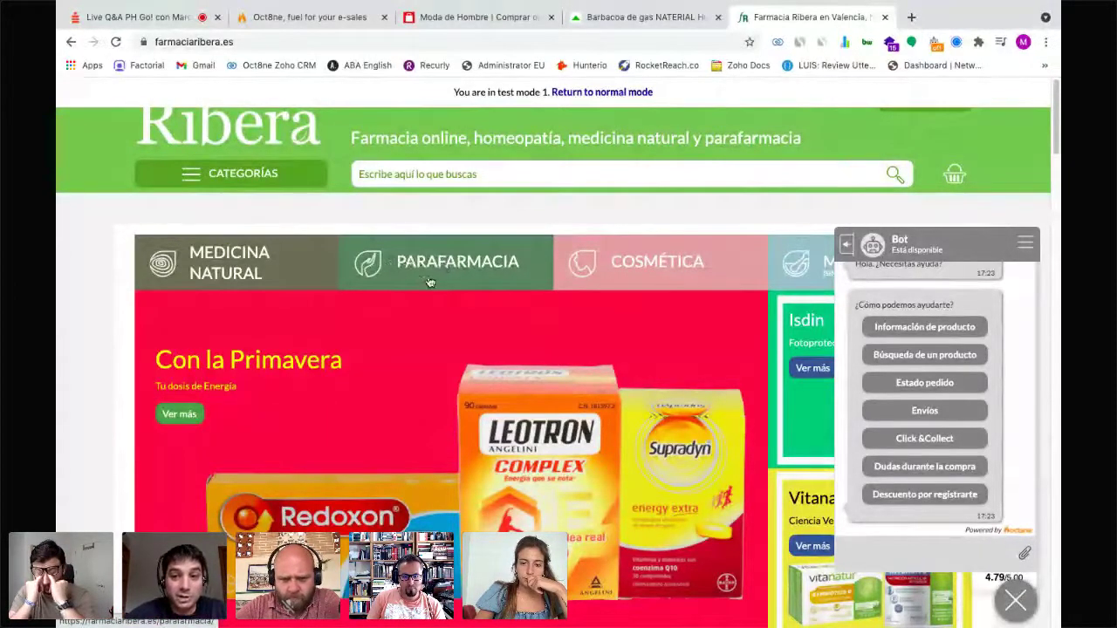
{"action": "scroll", "coordinate": [427, 281], "scroll_direction": "down", "scroll_amount": 3}
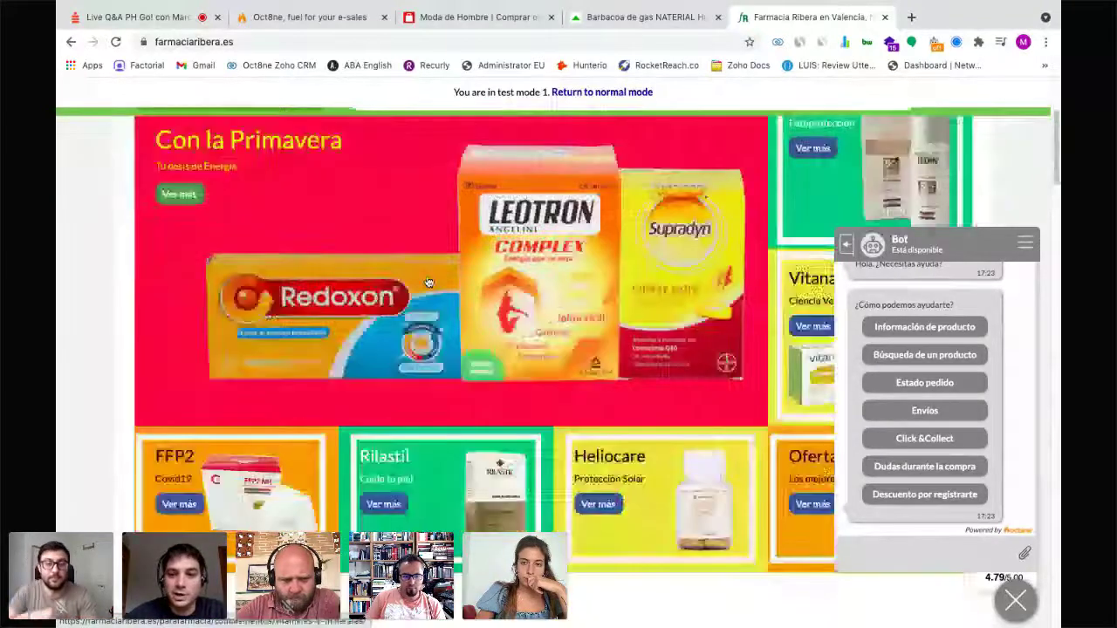
Step: Choose "Búsqueda de un producto" in the Farmacia Ribera bot and search for "colirio para ojos"
{"action": "left_click", "coordinate": [907, 356]}
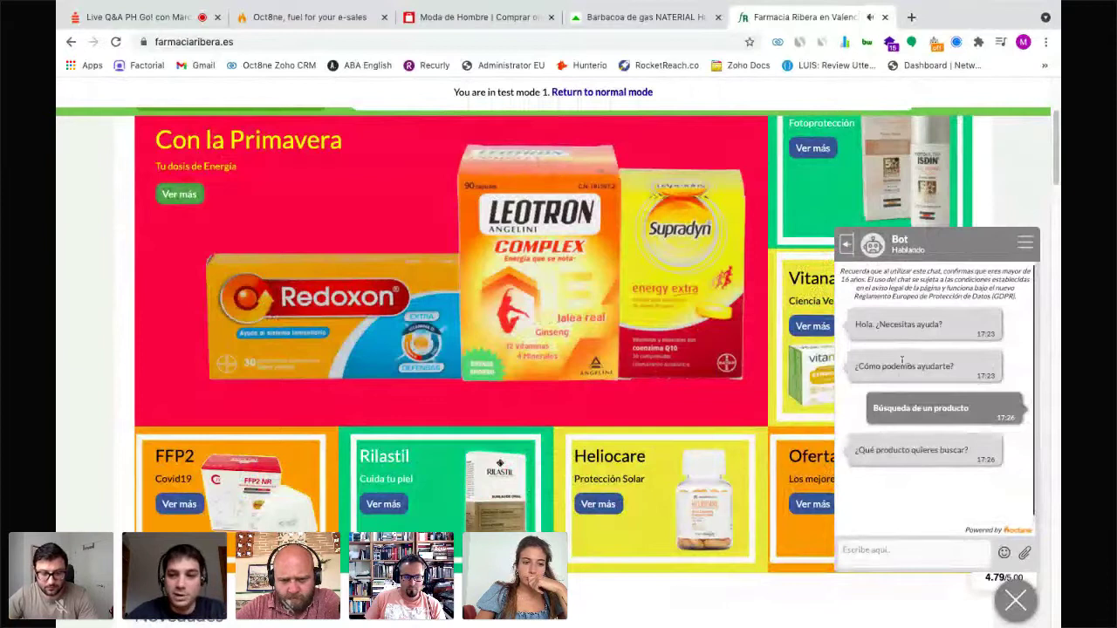
{"action": "left_click", "coordinate": [869, 554]}
{"action": "type", "text": "co"}
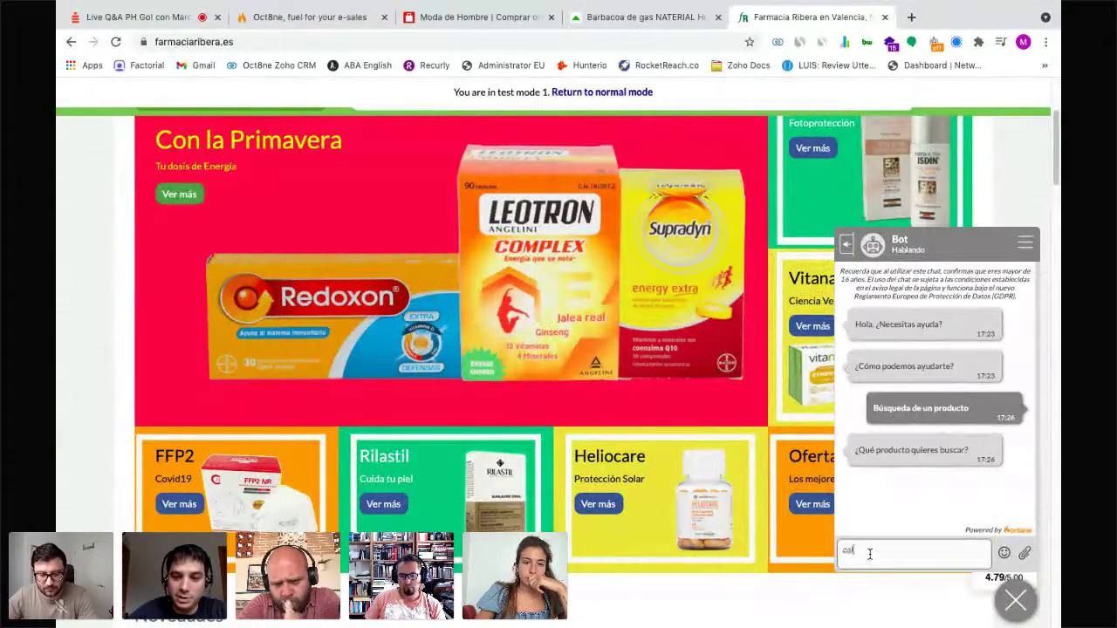
{"action": "type", "text": "lirio para"}
{"action": "key", "text": "BackSpace"}
{"action": "key", "text": "BackSpace"}
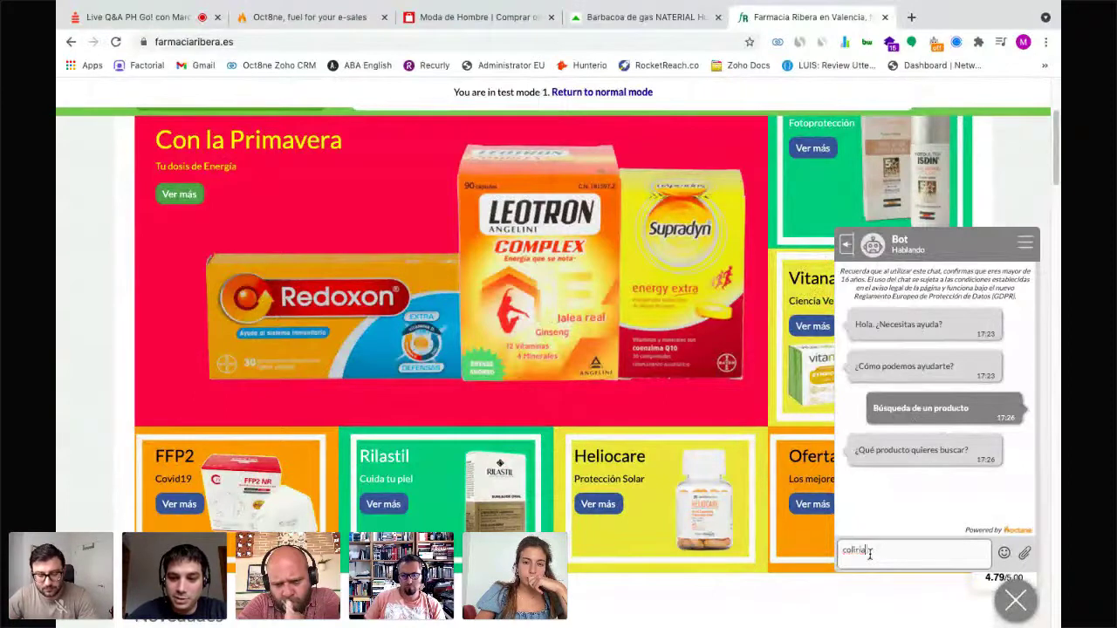
{"action": "type", "text": "para ojos"}
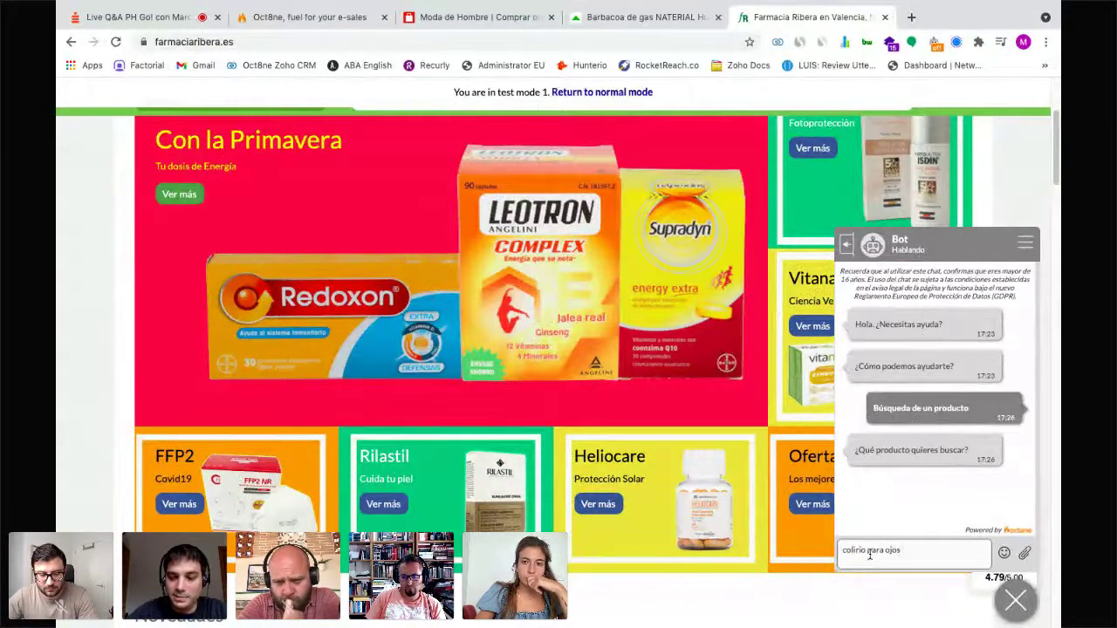
{"action": "key", "text": "Return"}
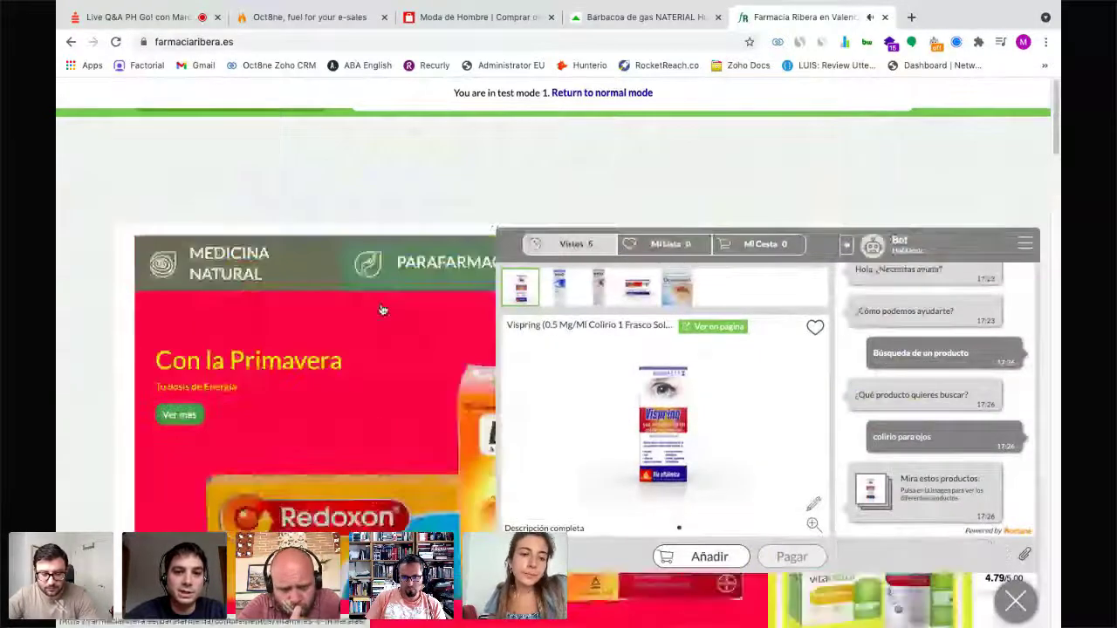
Step: Add the suggested Vispring eye drops to the basket from the chat viewer and proceed to checkout
{"action": "scroll", "coordinate": [367, 323], "scroll_direction": "down", "scroll_amount": 5}
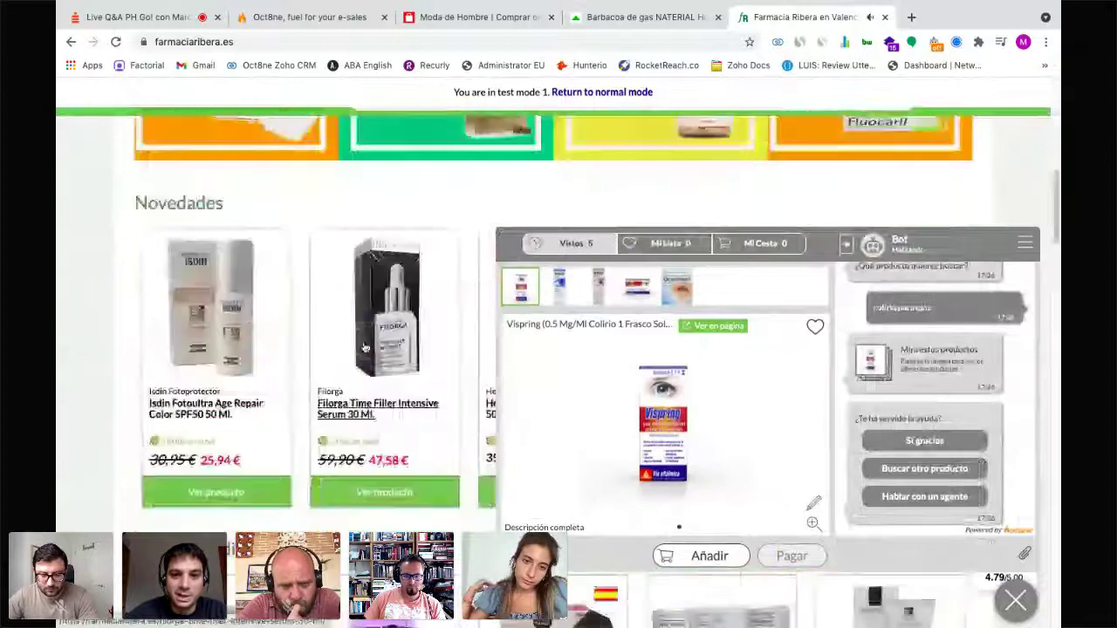
{"action": "scroll", "coordinate": [365, 348], "scroll_direction": "up", "scroll_amount": 1}
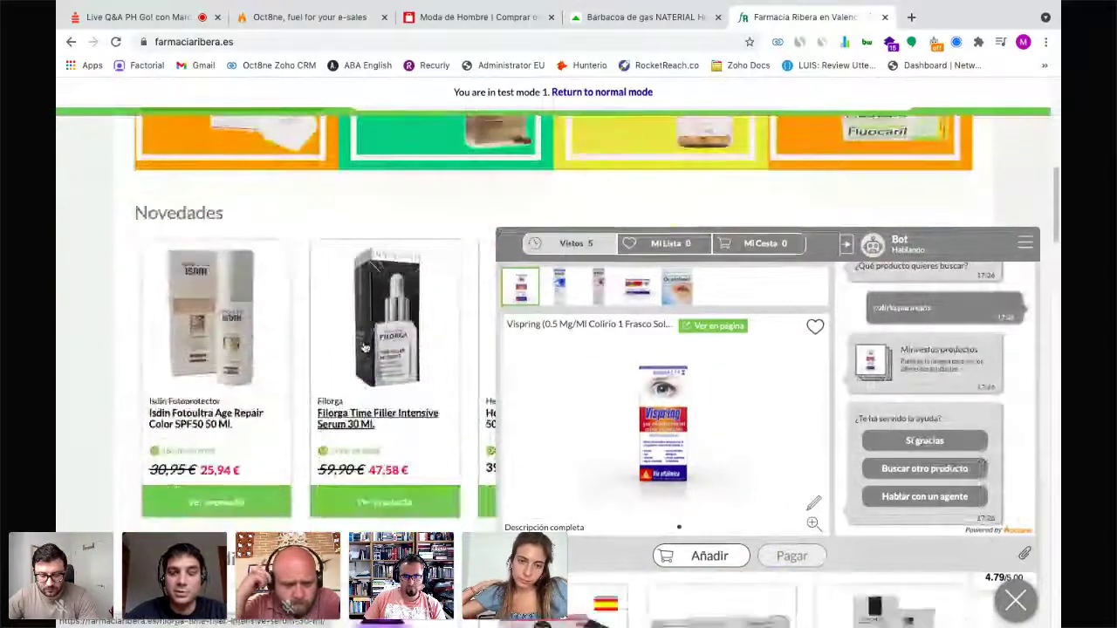
{"action": "scroll", "coordinate": [366, 345], "scroll_direction": "up", "scroll_amount": 3}
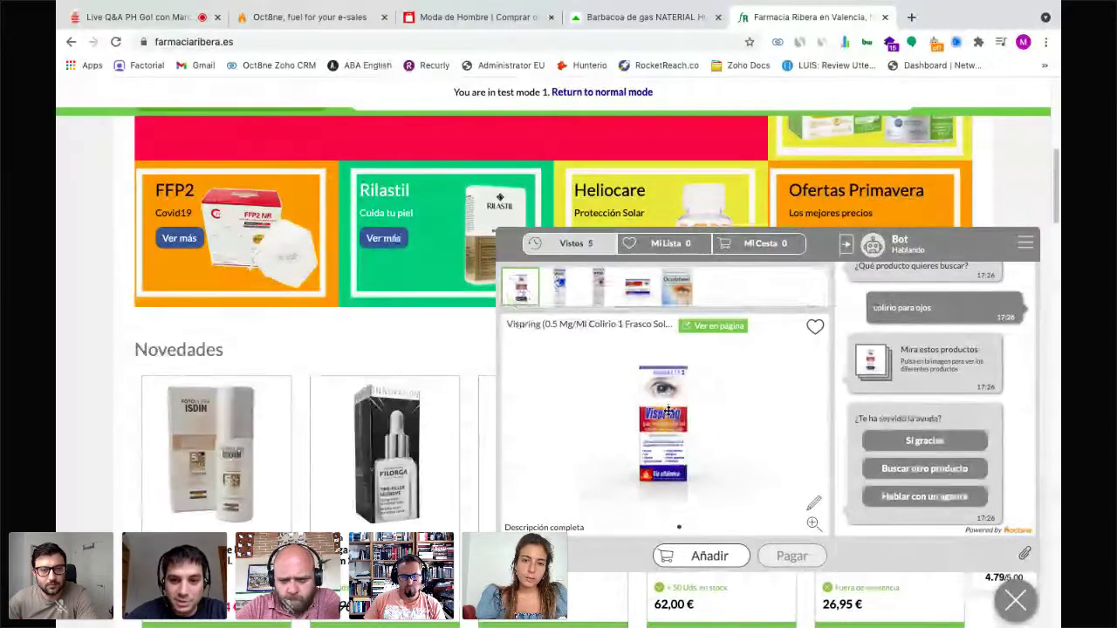
{"action": "left_click", "coordinate": [706, 556]}
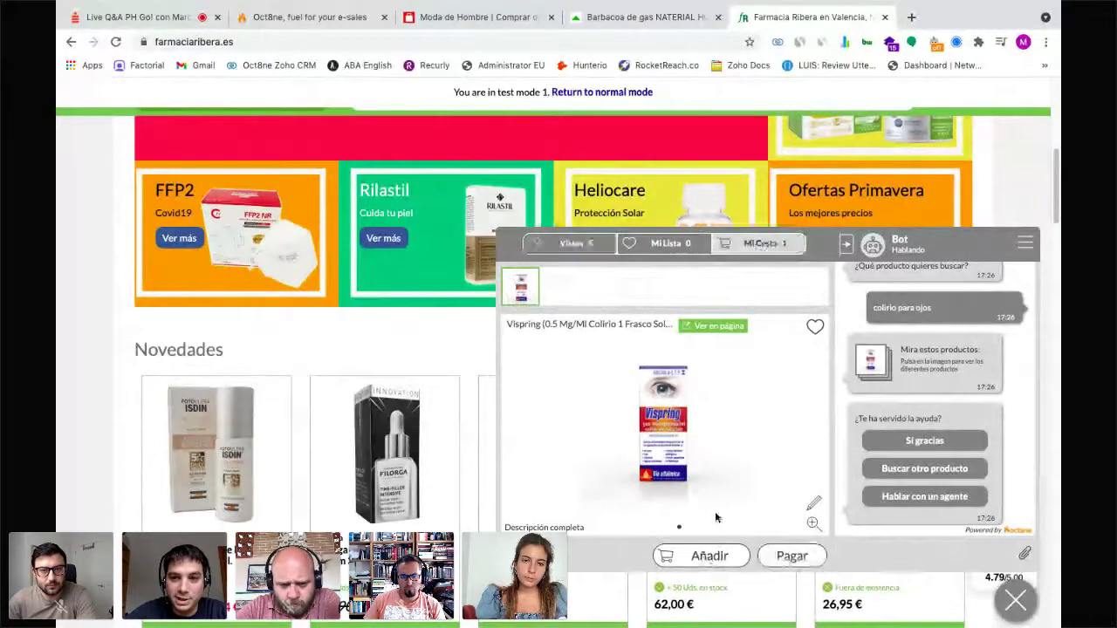
{"action": "left_click", "coordinate": [795, 556]}
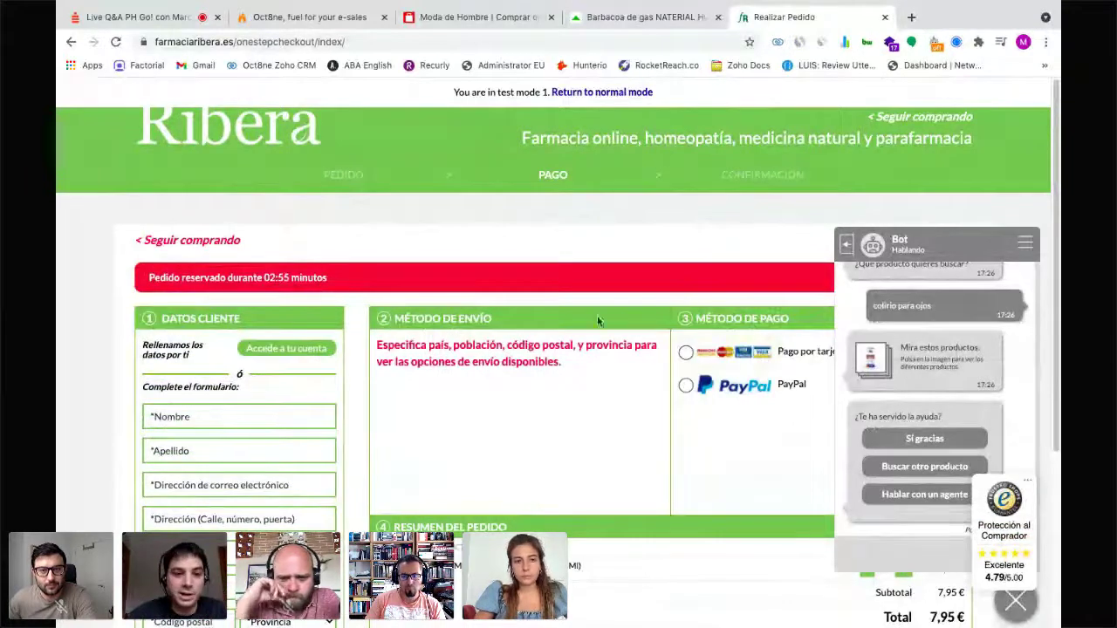
Step: Review the Farmacia Ribera checkout page and show and hide the product viewer beside the bot chat
{"action": "scroll", "coordinate": [599, 319], "scroll_direction": "down", "scroll_amount": 3}
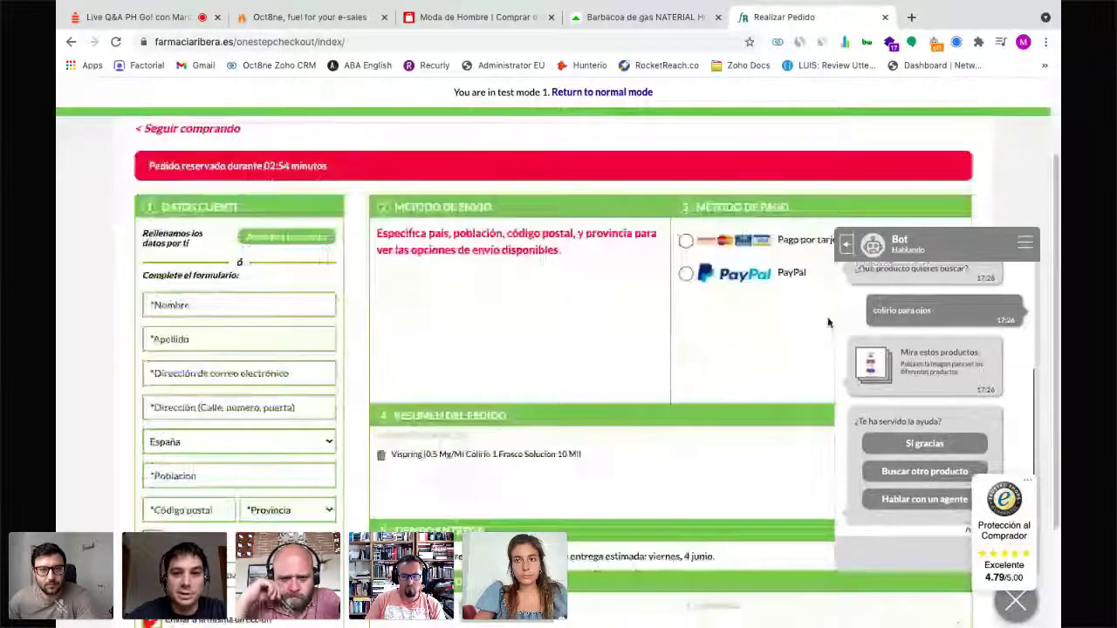
{"action": "scroll", "coordinate": [829, 323], "scroll_direction": "up", "scroll_amount": 3}
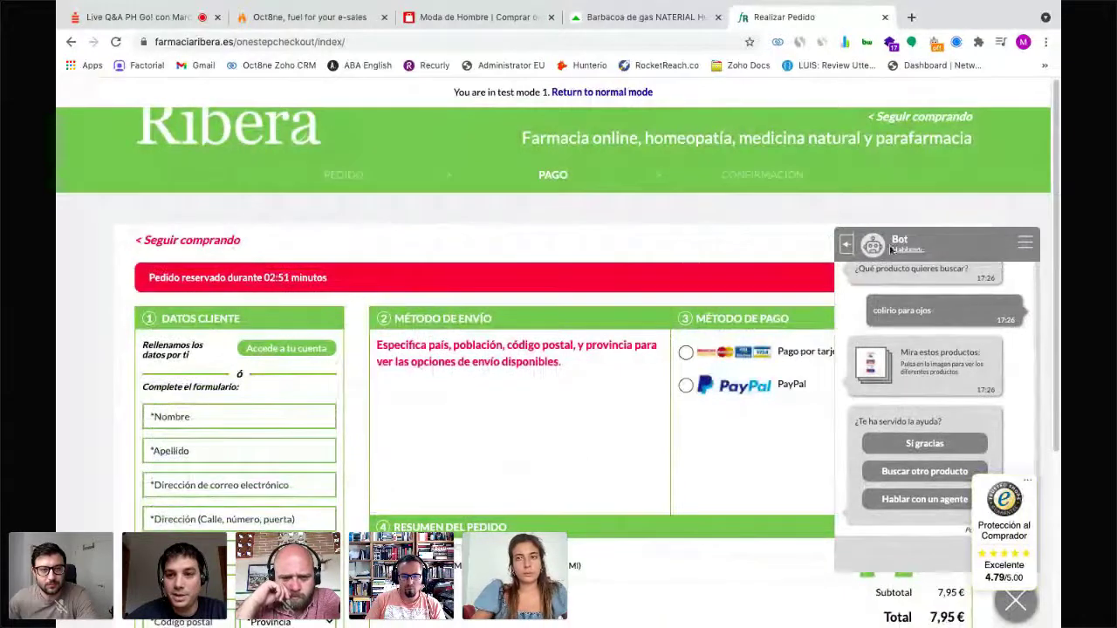
{"action": "left_click", "coordinate": [846, 244]}
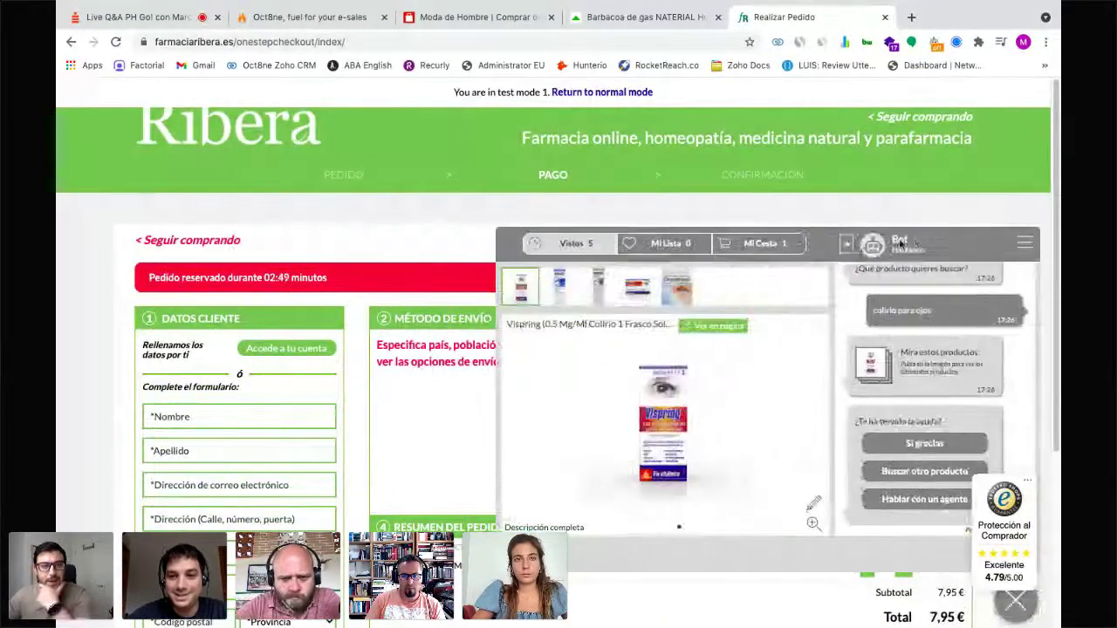
{"action": "left_click", "coordinate": [911, 245]}
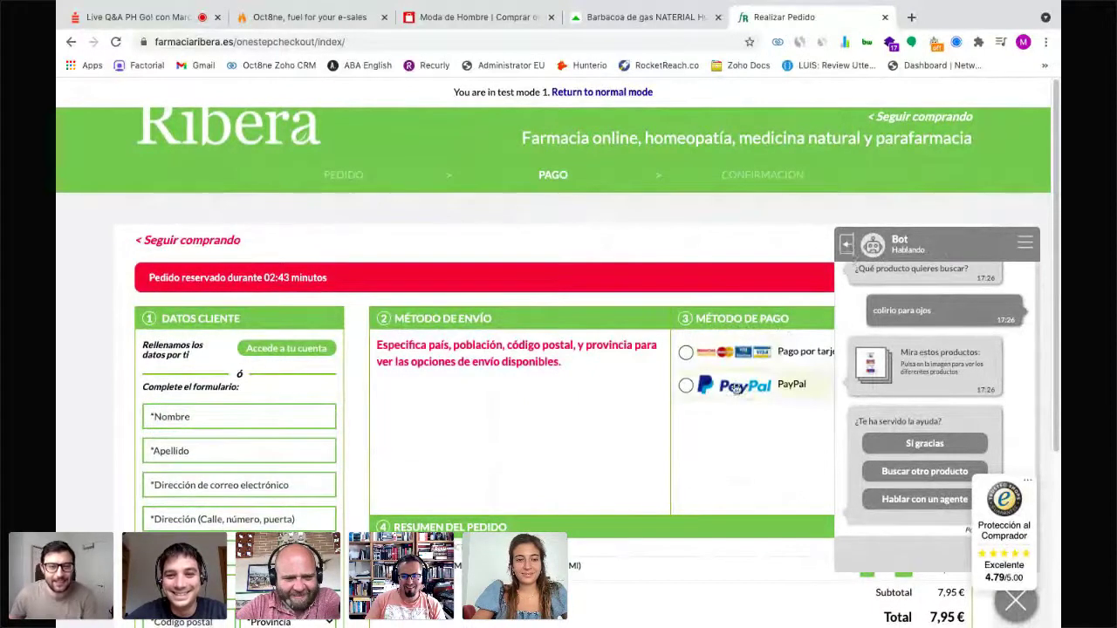
{"action": "scroll", "coordinate": [646, 336], "scroll_direction": "up", "scroll_amount": 1}
{"action": "scroll", "coordinate": [624, 329], "scroll_direction": "down", "scroll_amount": 1}
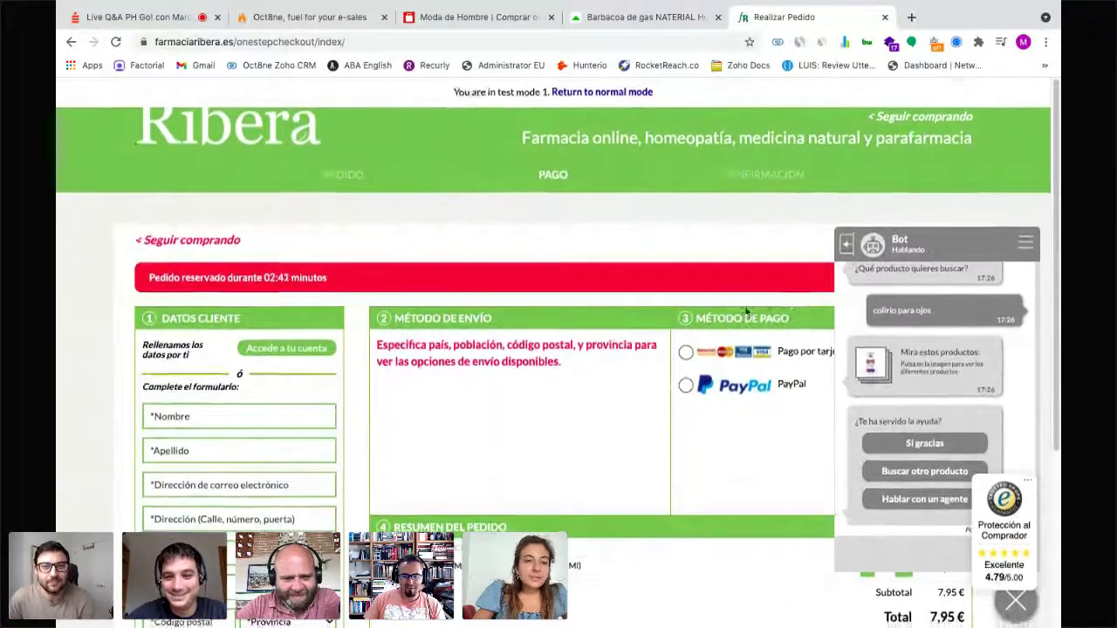
Step: Reopen the chat's product viewer, return the Farmacia Ribera site from test mode to normal mode and look over its home page
{"action": "left_click", "coordinate": [850, 246]}
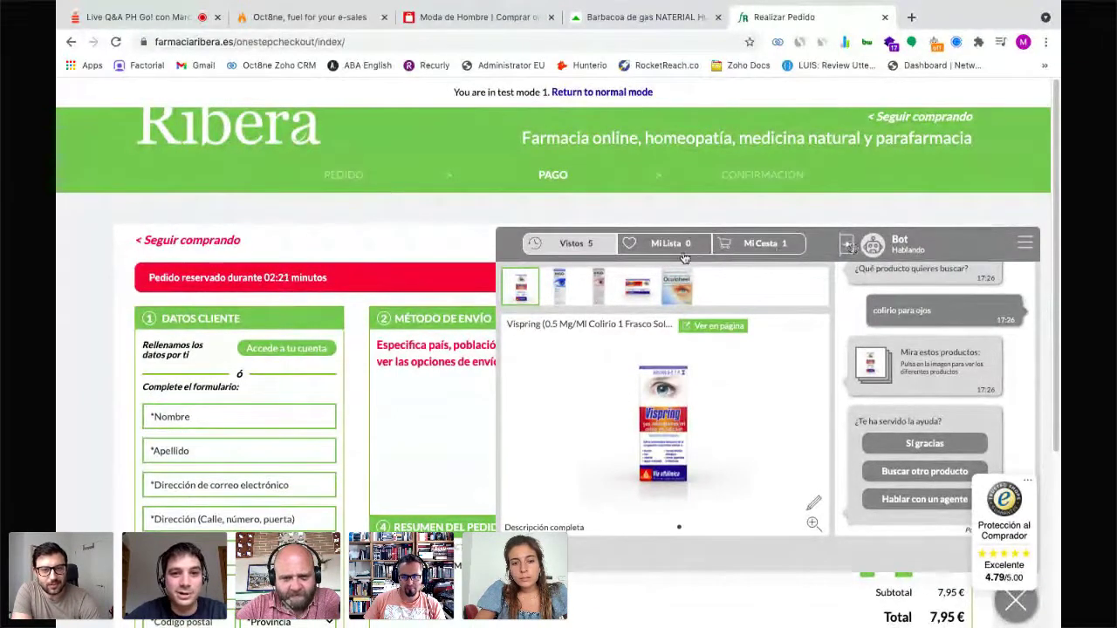
{"action": "left_click", "coordinate": [621, 96]}
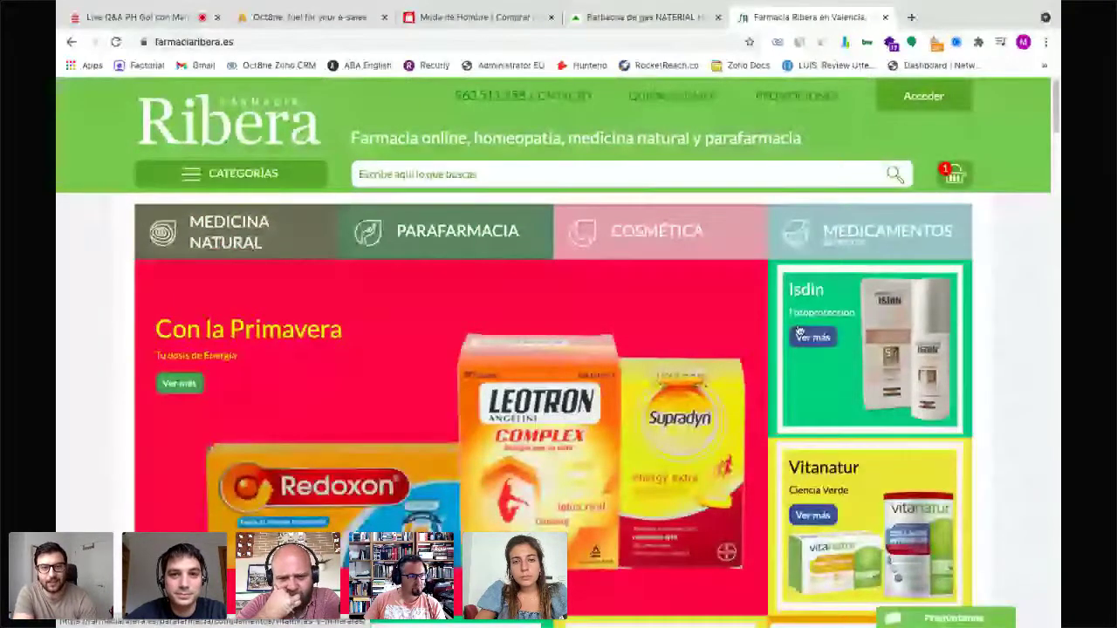
{"action": "scroll", "coordinate": [798, 330], "scroll_direction": "down", "scroll_amount": 4}
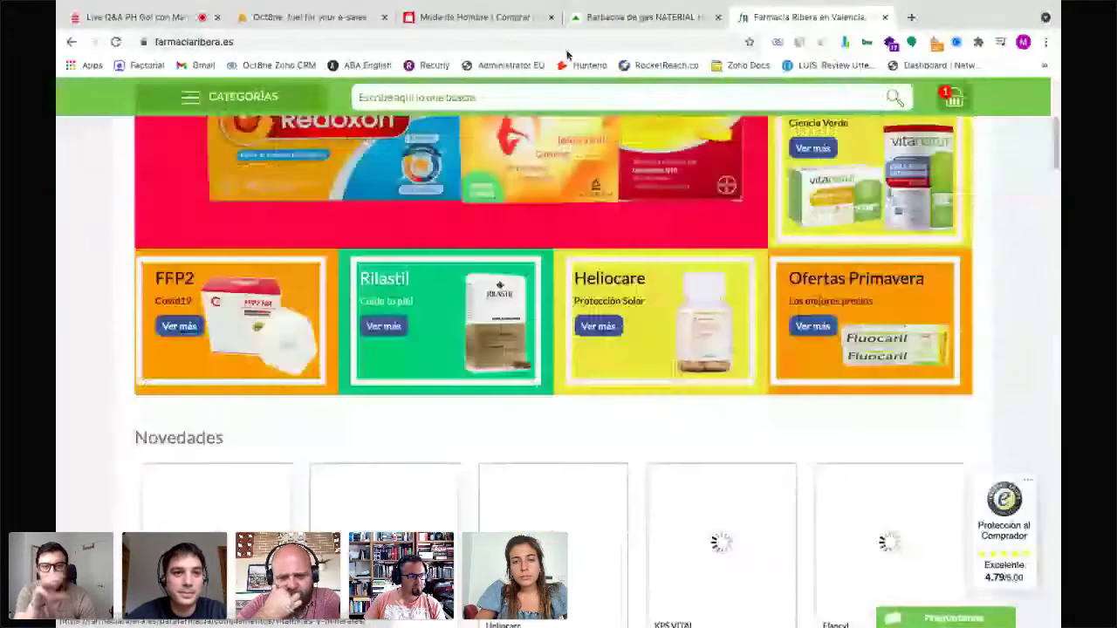
Step: Switch to the Oct8ne flow editor and delete the Petición http module, leaving Chat 18 linked directly to Opción múltiple
{"action": "left_click", "coordinate": [285, 19]}
{"action": "left_click", "coordinate": [458, 336]}
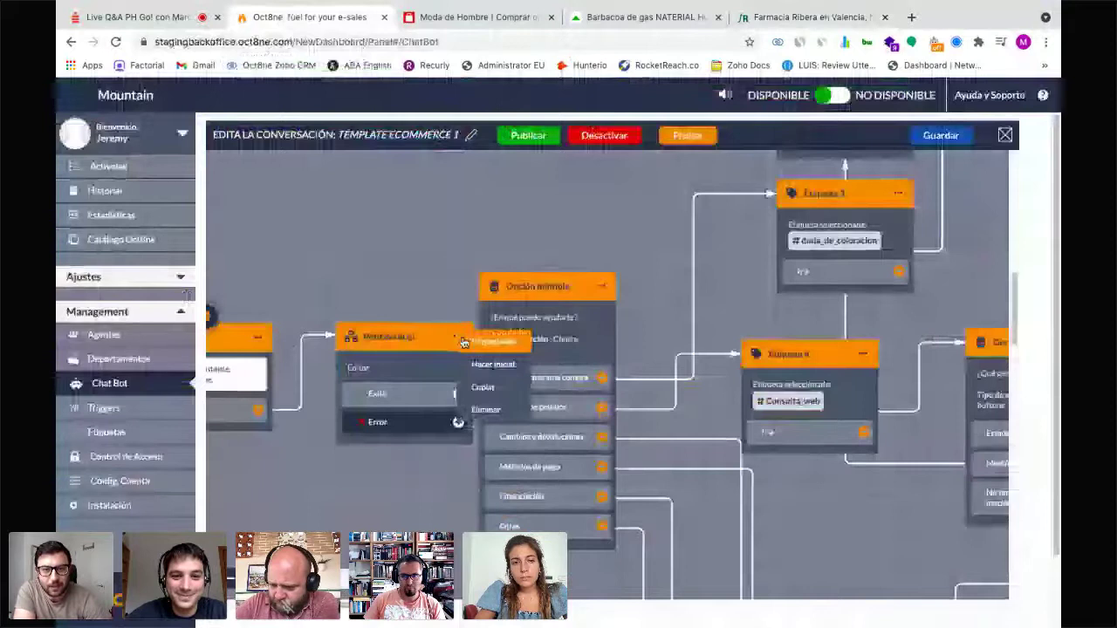
{"action": "left_click", "coordinate": [489, 398]}
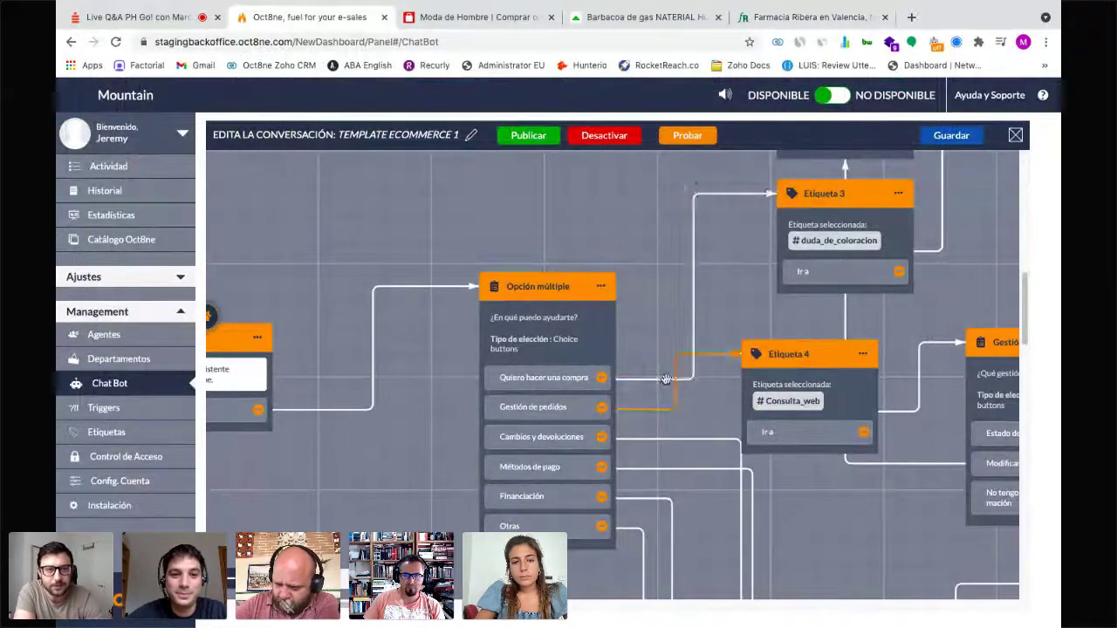
Step: Examine the Template Ecommerce 1 flow from the Chat 18 greeting through the Opción múltiple choices to the connected tag modules
{"action": "scroll", "coordinate": [666, 380], "scroll_direction": "left", "scroll_amount": 5}
{"action": "scroll", "coordinate": [665, 384], "scroll_direction": "up", "scroll_amount": 6}
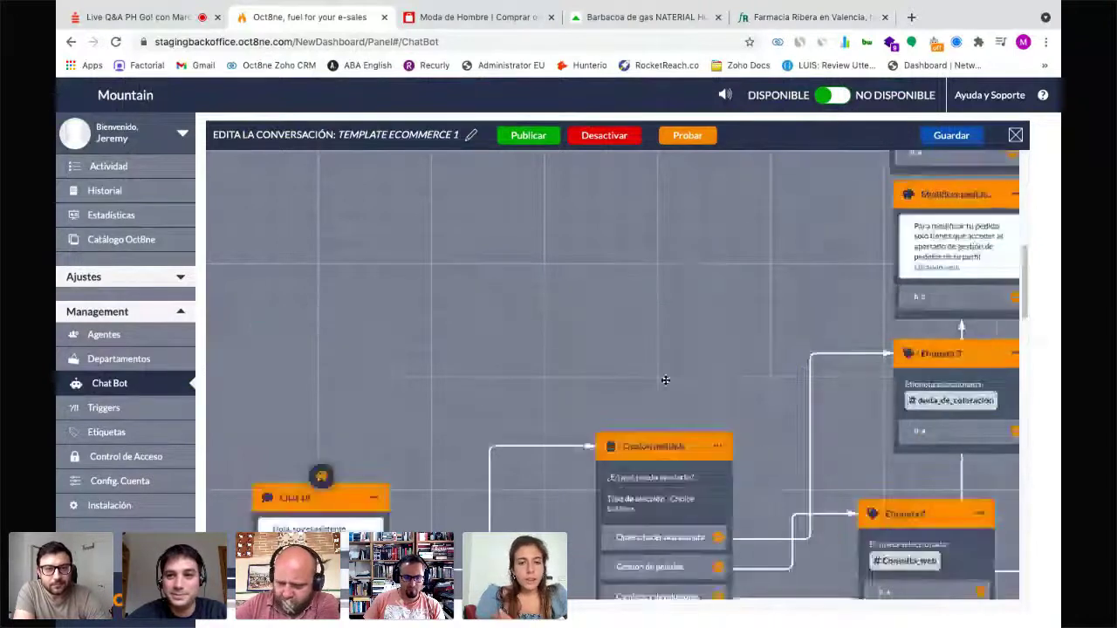
{"action": "scroll", "coordinate": [666, 381], "scroll_direction": "down", "scroll_amount": 6}
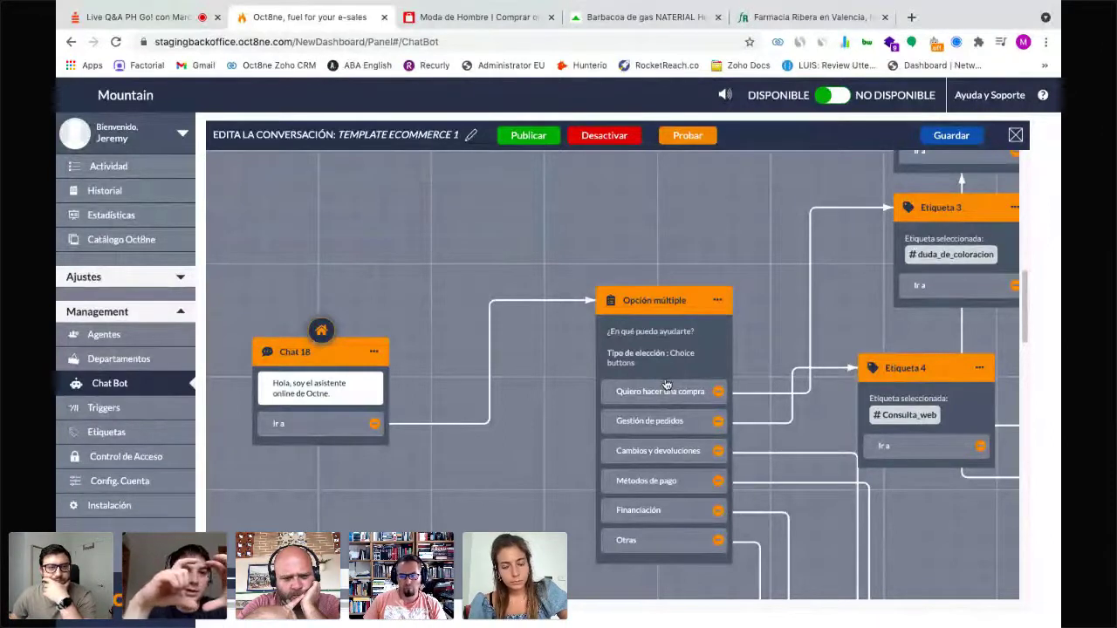
{"action": "scroll", "coordinate": [738, 272], "scroll_direction": "right", "scroll_amount": 3}
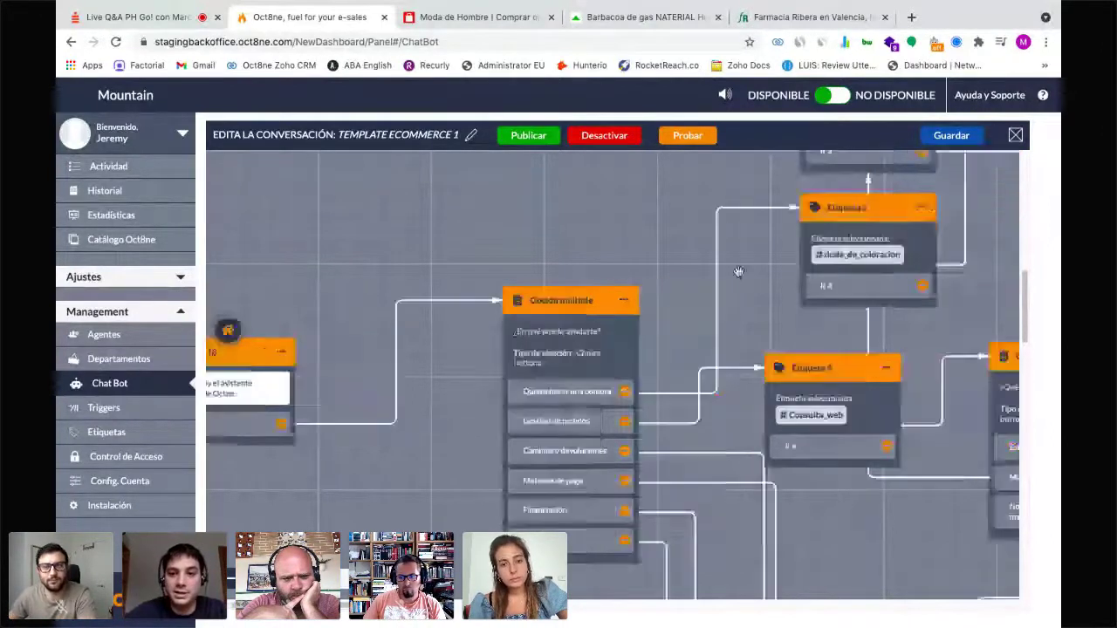
{"action": "scroll", "coordinate": [738, 273], "scroll_direction": "up", "scroll_amount": 4}
{"action": "scroll", "coordinate": [738, 272], "scroll_direction": "right", "scroll_amount": 3}
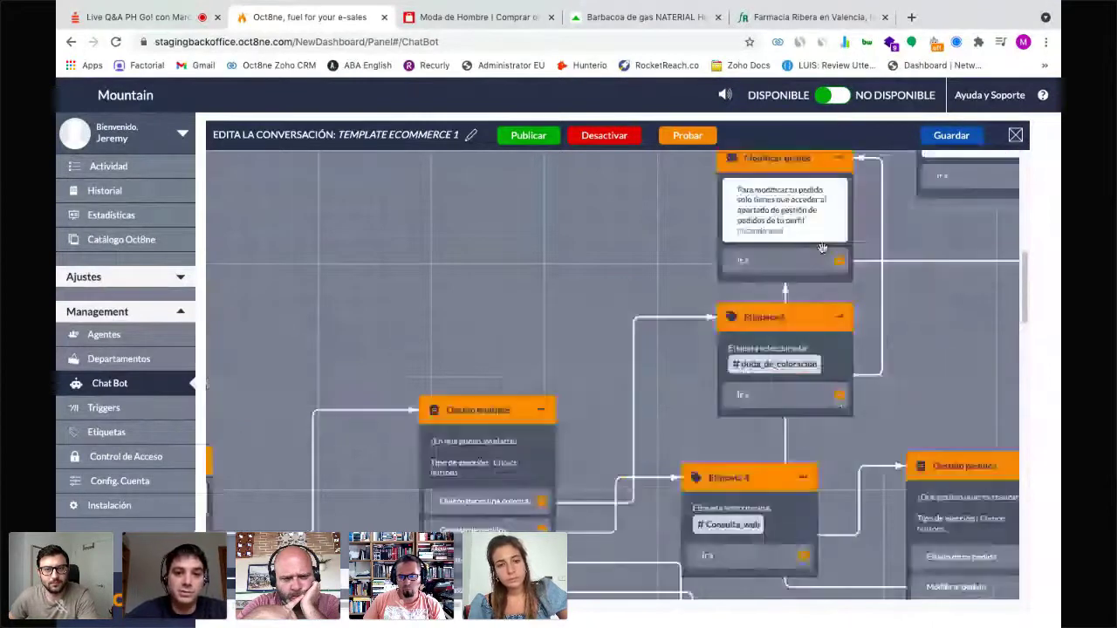
{"action": "scroll", "coordinate": [720, 472], "scroll_direction": "left", "scroll_amount": 6}
{"action": "scroll", "coordinate": [719, 472], "scroll_direction": "down", "scroll_amount": 2}
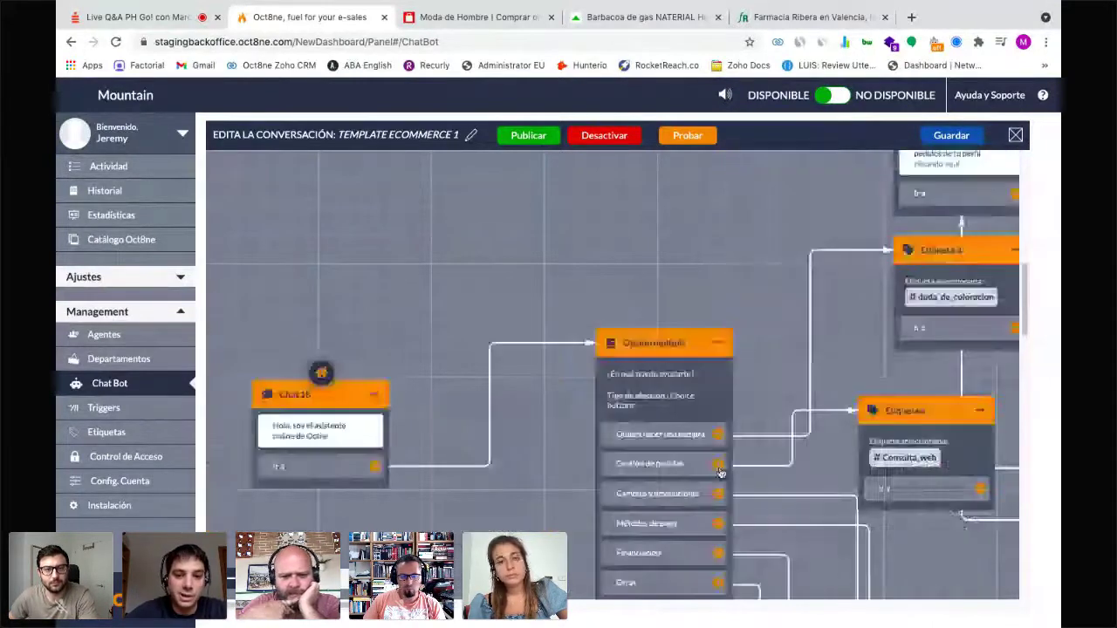
{"action": "scroll", "coordinate": [720, 472], "scroll_direction": "down", "scroll_amount": 4}
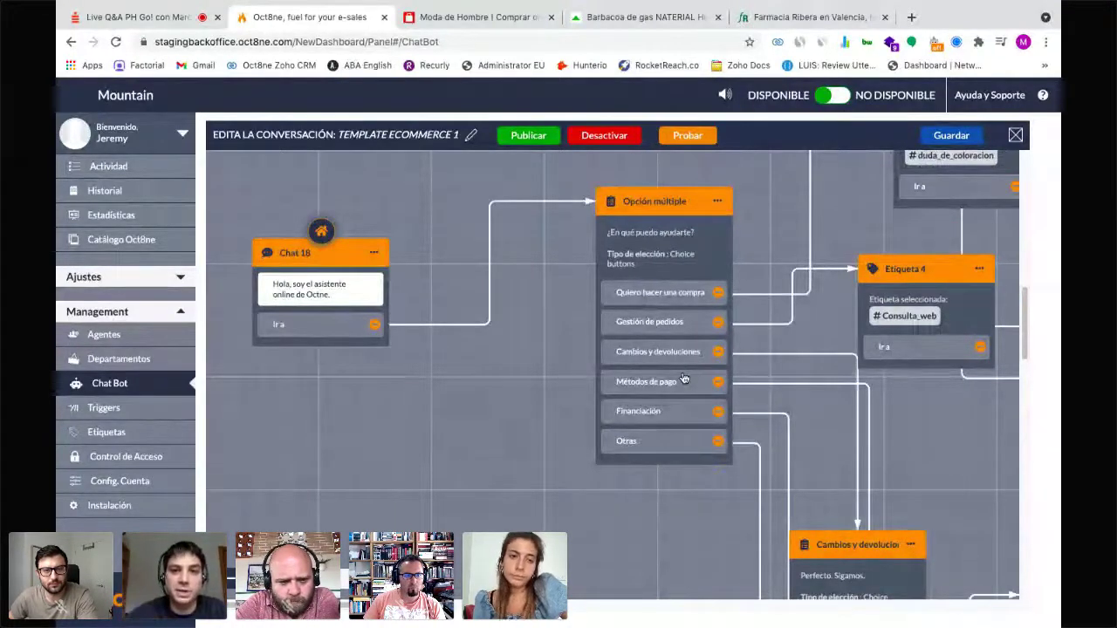
{"action": "scroll", "coordinate": [684, 377], "scroll_direction": "up", "scroll_amount": 1}
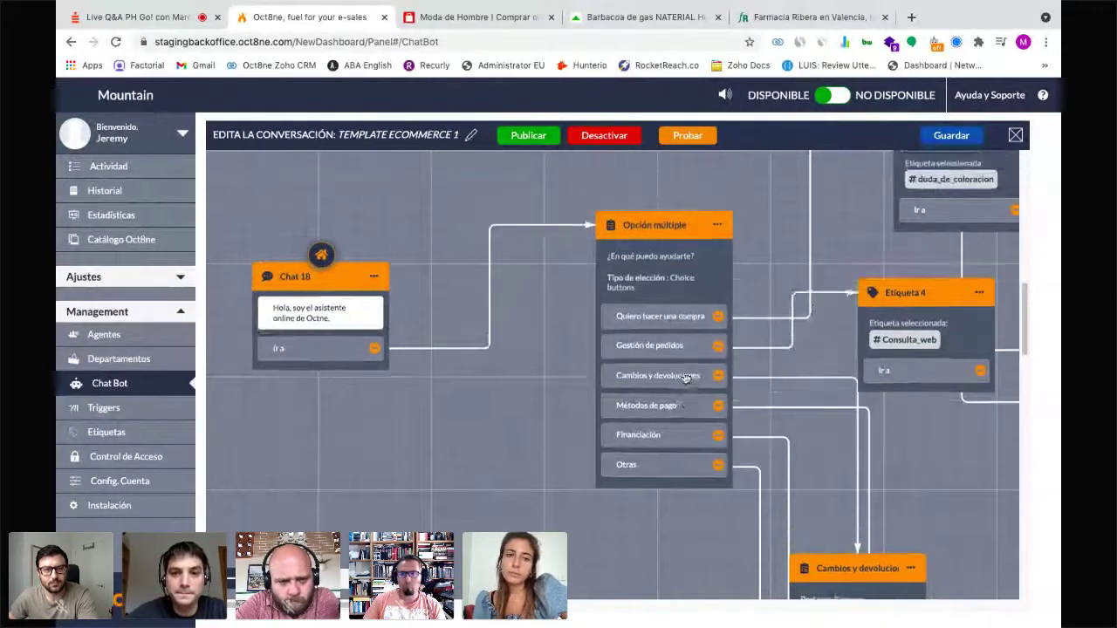
{"action": "scroll", "coordinate": [686, 377], "scroll_direction": "up", "scroll_amount": 1}
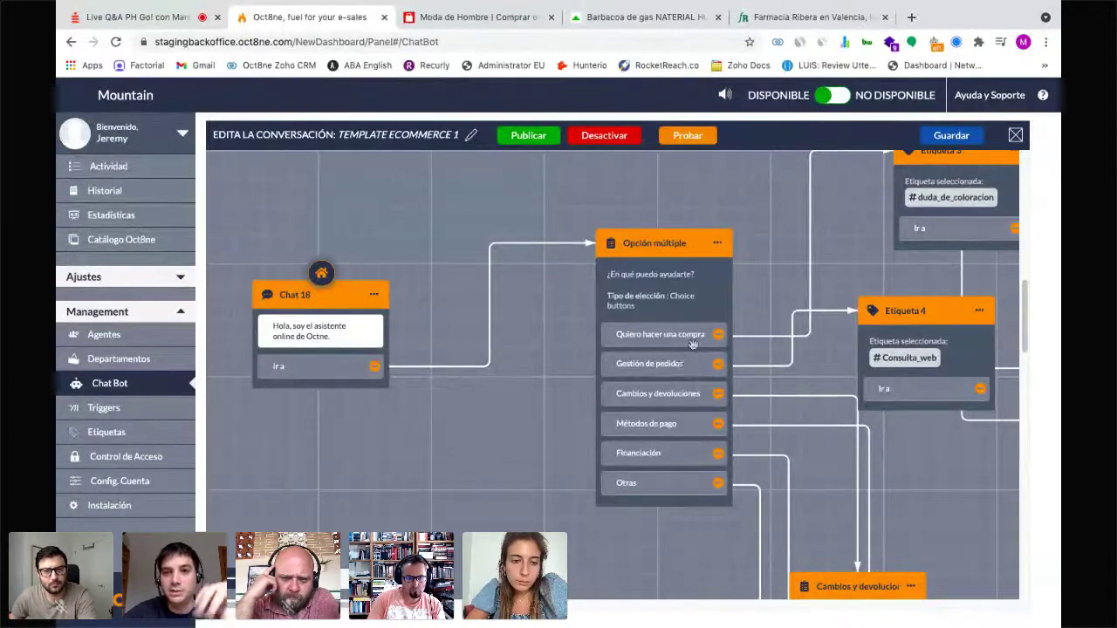
Step: Switch to the incognito window, open scalperscompany.com in a new tab and accept its cookies
{"action": "key", "text": "ctrl+Right"}
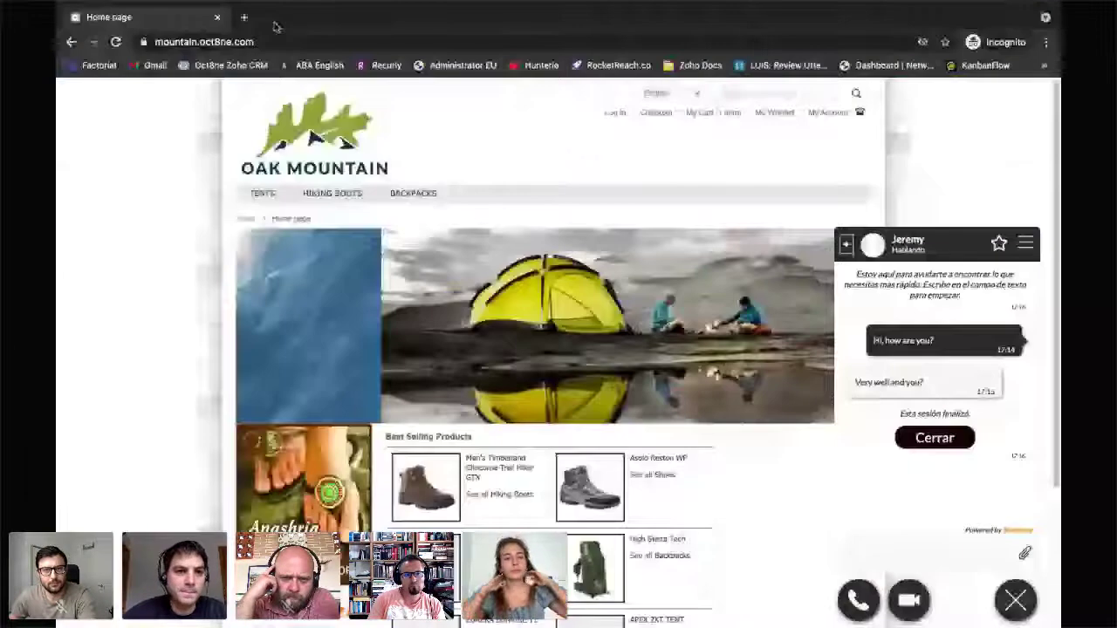
{"action": "key", "text": "ctrl+t"}
{"action": "type", "text": "sca"}
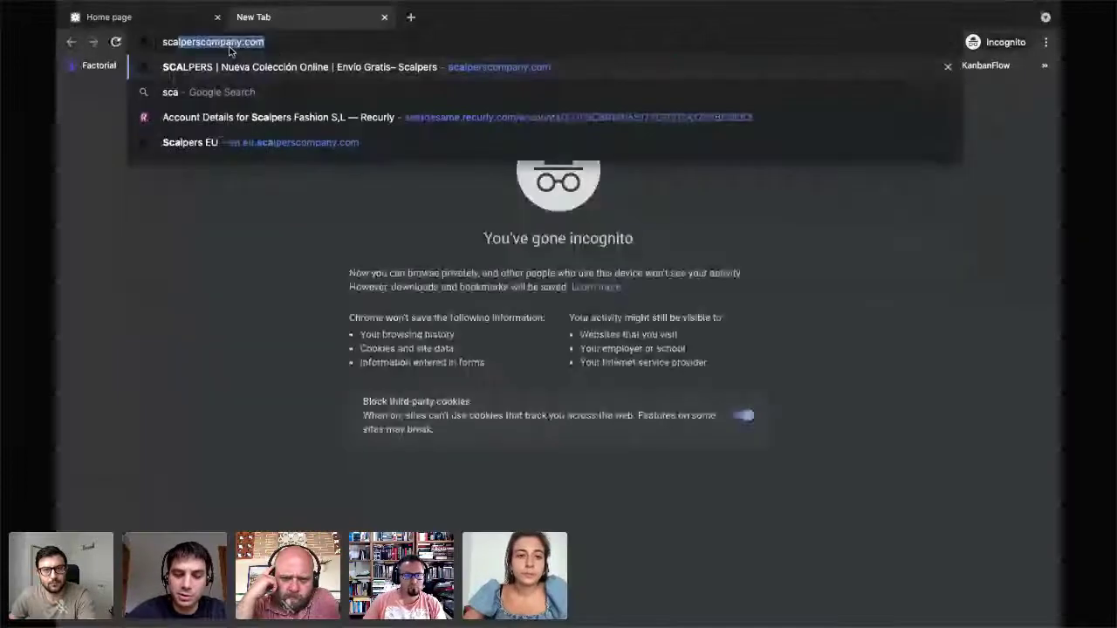
{"action": "key", "text": "Return"}
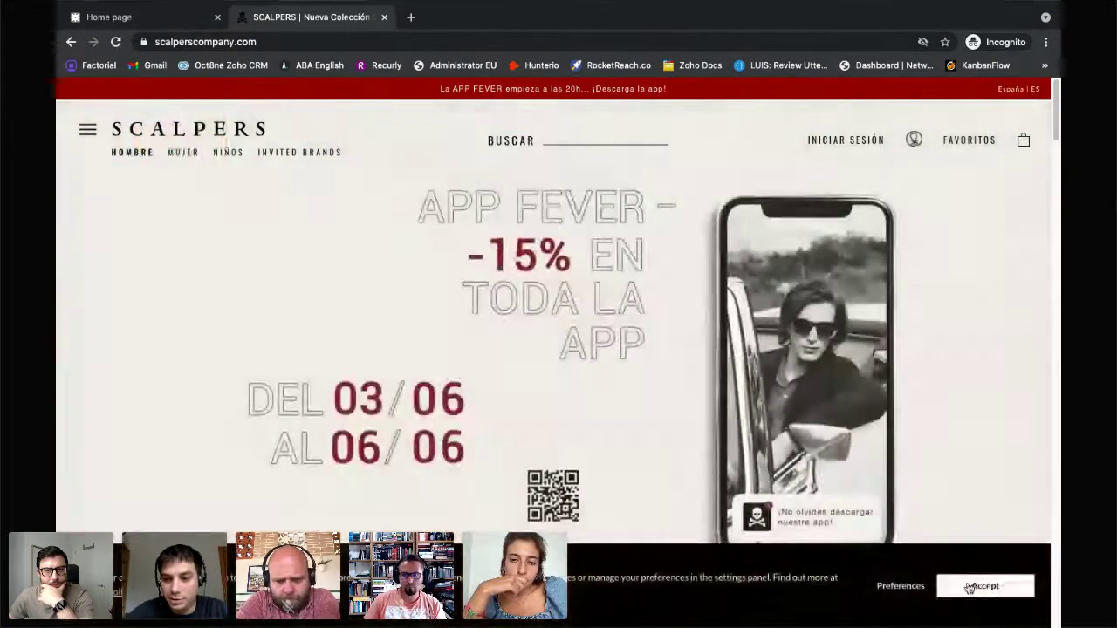
{"action": "left_click", "coordinate": [980, 582]}
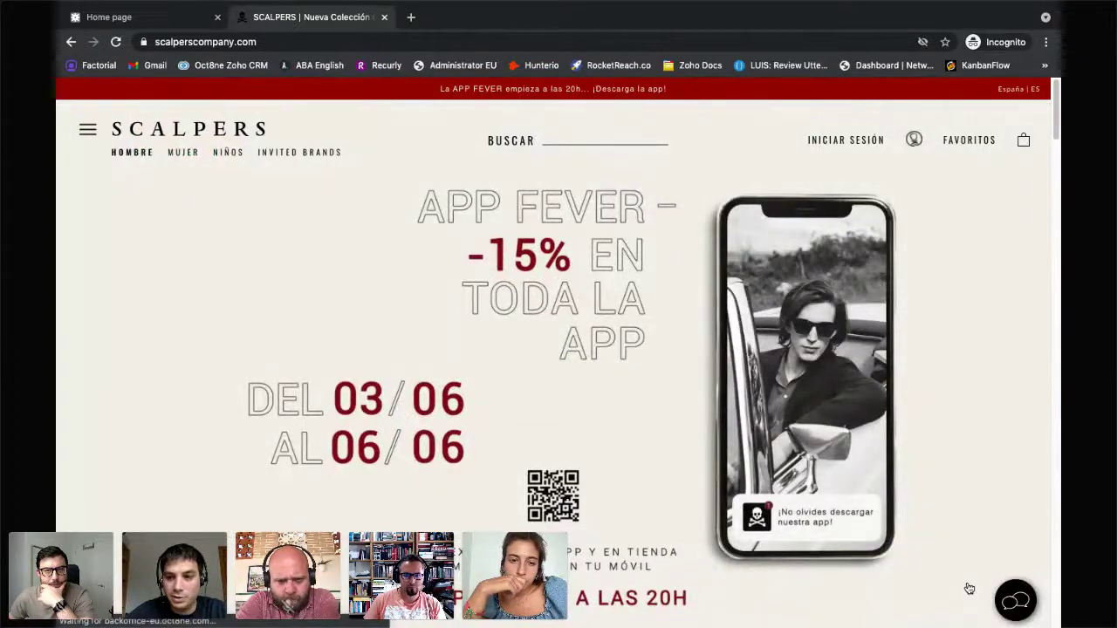
Step: Look over the Scalpers home page and open the Scalpers Bot from its welcome message
{"action": "scroll", "coordinate": [822, 525], "scroll_direction": "down", "scroll_amount": 3}
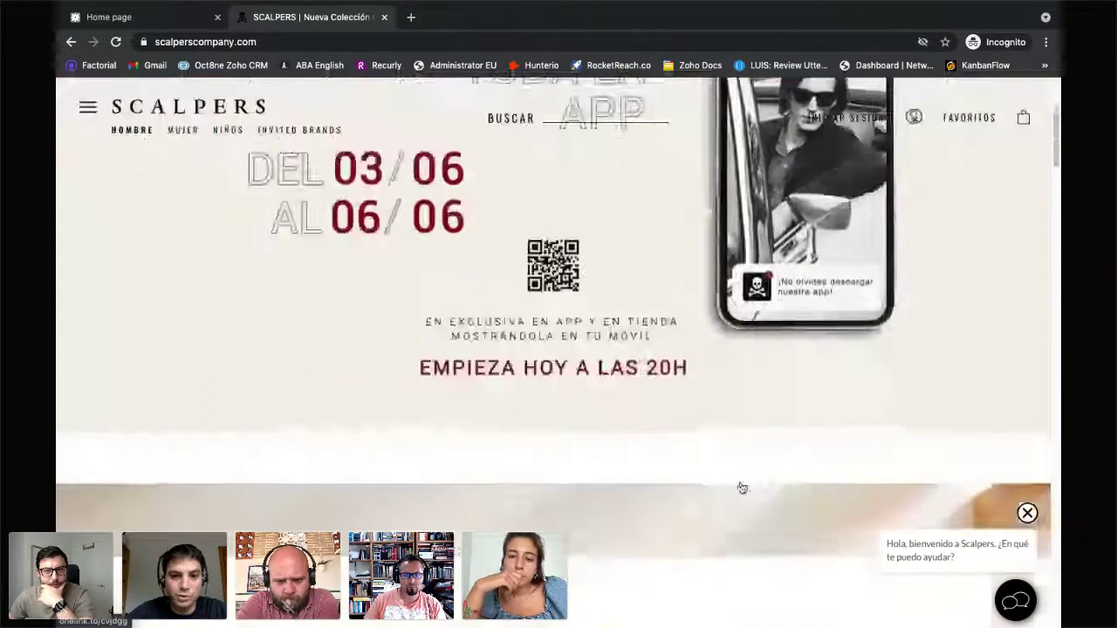
{"action": "scroll", "coordinate": [914, 546], "scroll_direction": "up", "scroll_amount": 3}
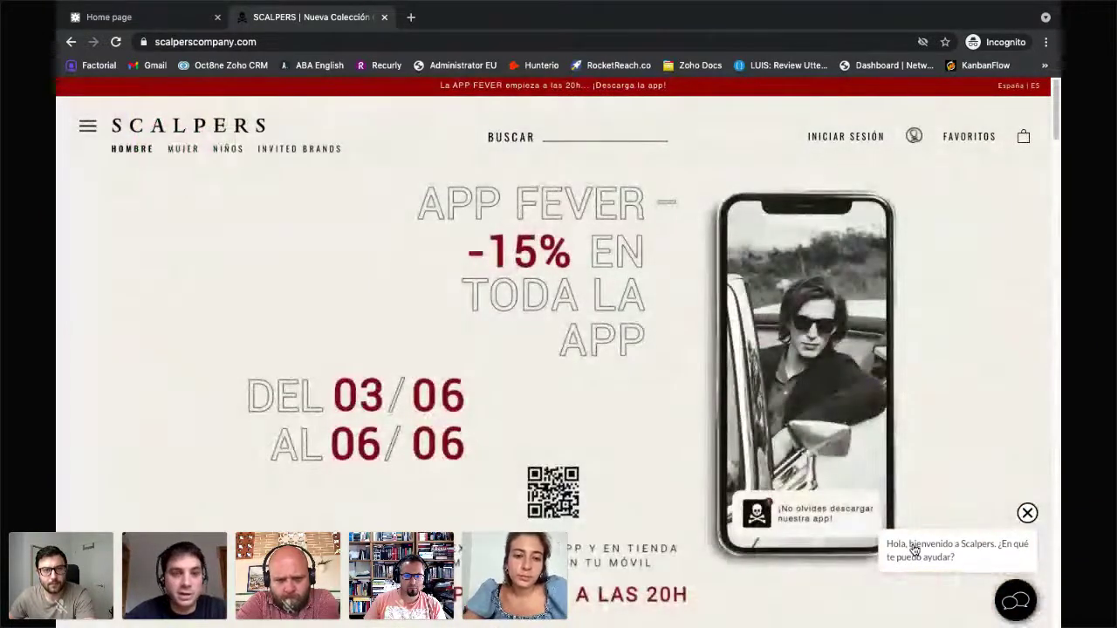
{"action": "scroll", "coordinate": [925, 554], "scroll_direction": "down", "scroll_amount": 1}
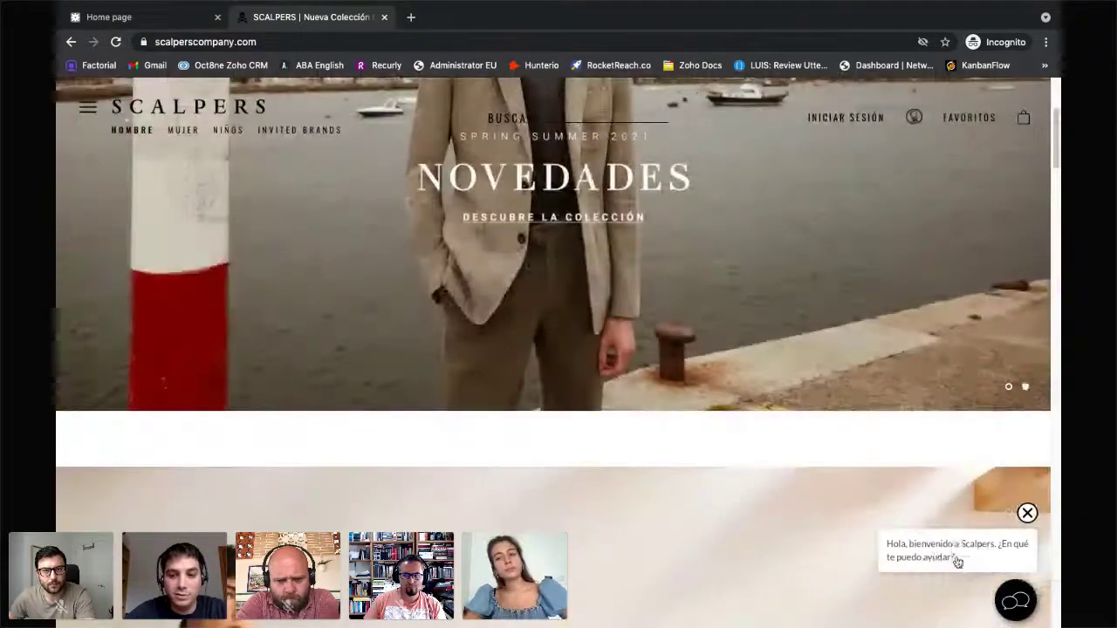
{"action": "scroll", "coordinate": [955, 556], "scroll_direction": "up", "scroll_amount": 1}
{"action": "scroll", "coordinate": [955, 556], "scroll_direction": "up", "scroll_amount": 1}
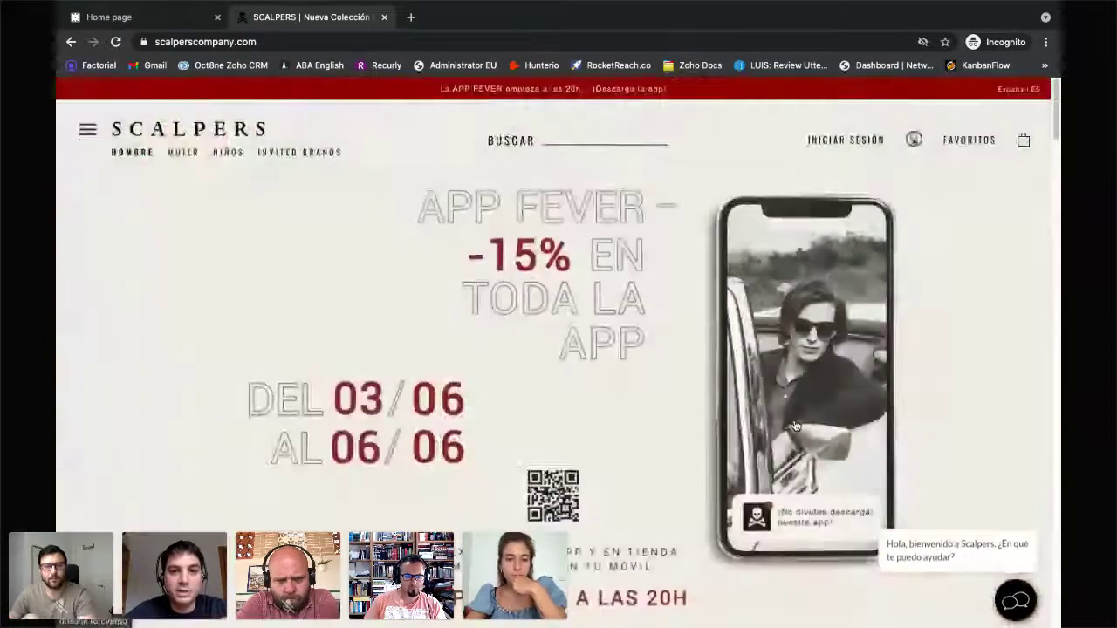
{"action": "left_click", "coordinate": [984, 559]}
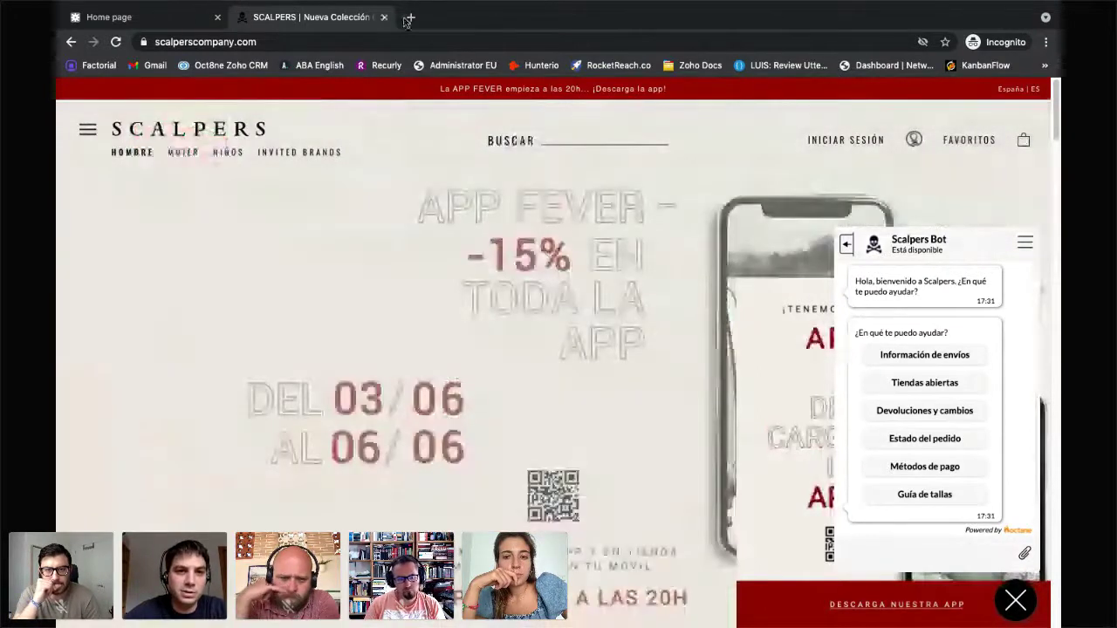
Step: Open toysrus.es in a new tab and close the Scalpers tab
{"action": "left_click", "coordinate": [408, 17]}
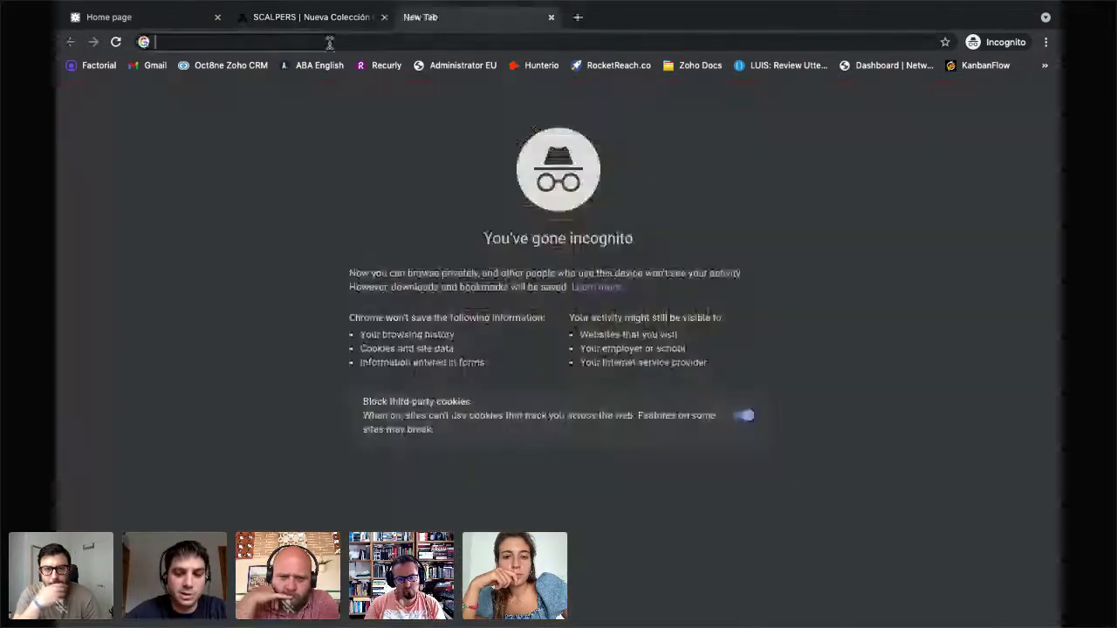
{"action": "type", "text": "toy"}
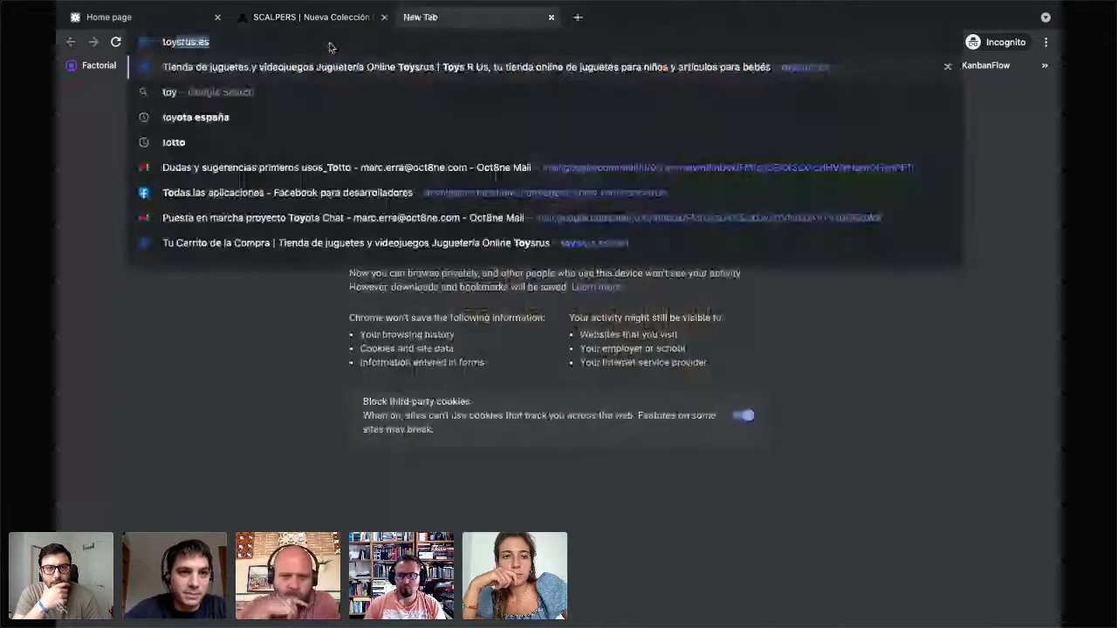
{"action": "key", "text": "Return"}
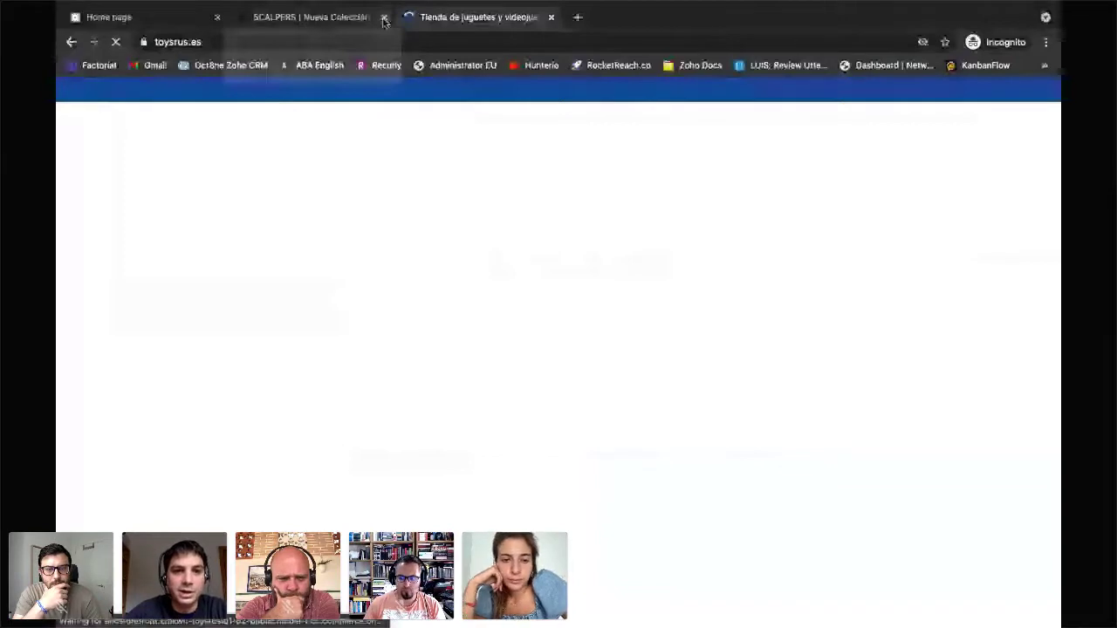
{"action": "left_click", "coordinate": [384, 17]}
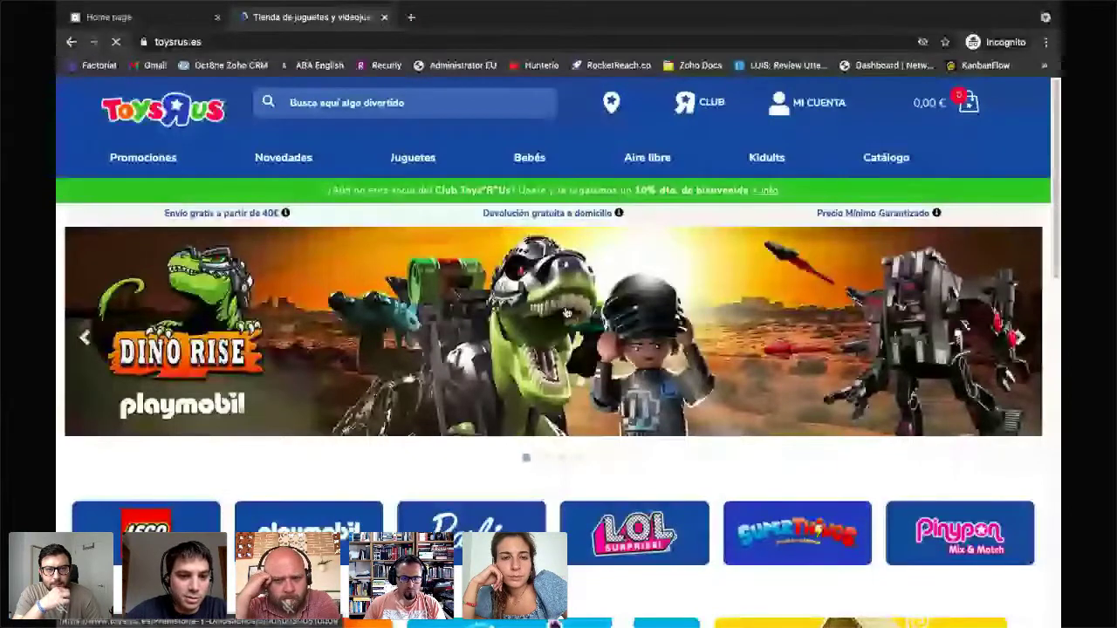
Step: Look over the Toys"R"Us home page and browse the products under "También te puede interesar"
{"action": "scroll", "coordinate": [566, 311], "scroll_direction": "down", "scroll_amount": 4}
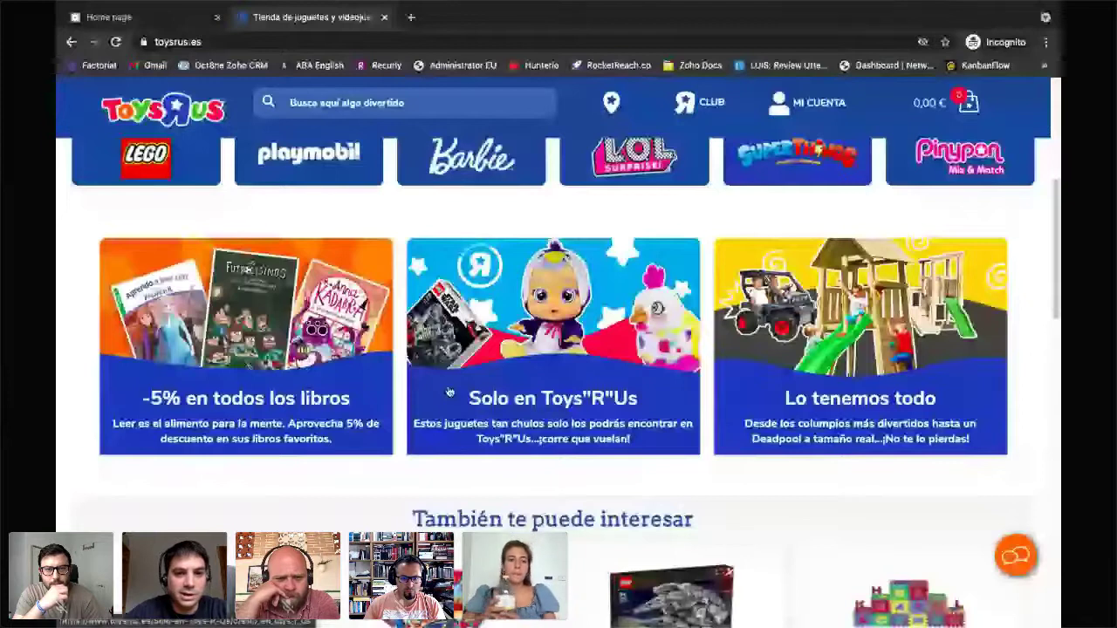
{"action": "scroll", "coordinate": [449, 393], "scroll_direction": "up", "scroll_amount": 5}
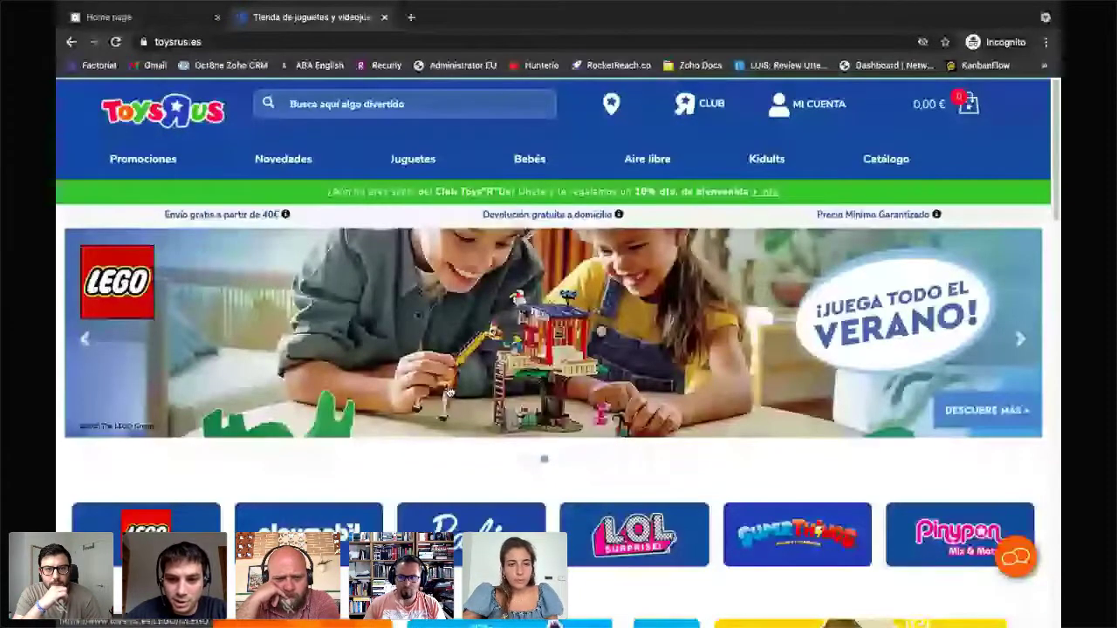
{"action": "scroll", "coordinate": [1008, 340], "scroll_direction": "down", "scroll_amount": 15}
{"action": "left_click", "coordinate": [1008, 342]}
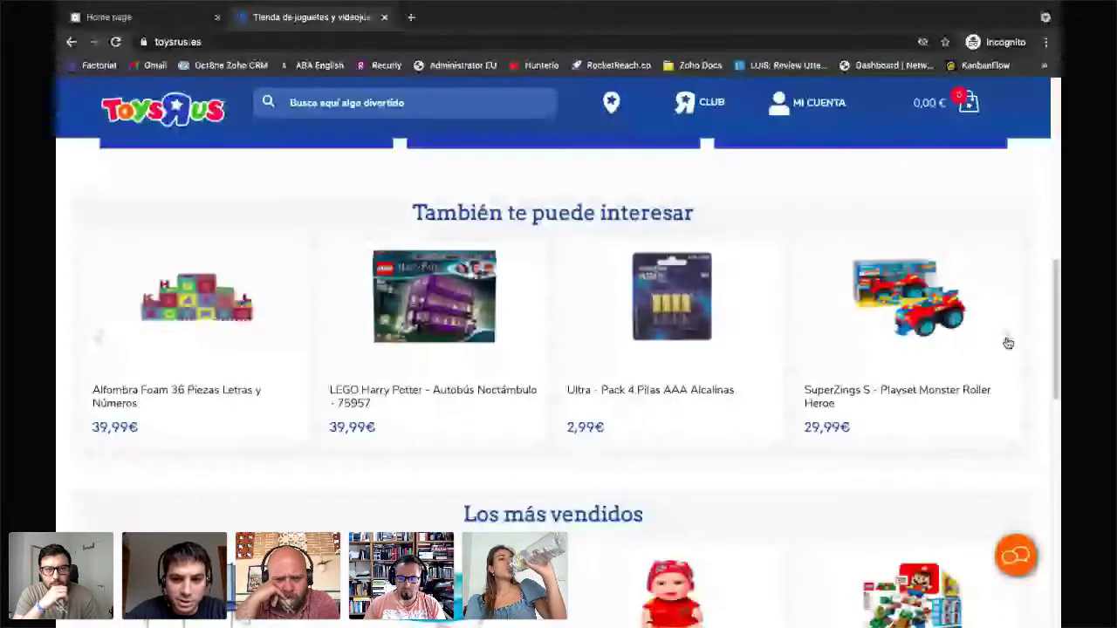
{"action": "left_click", "coordinate": [1007, 342]}
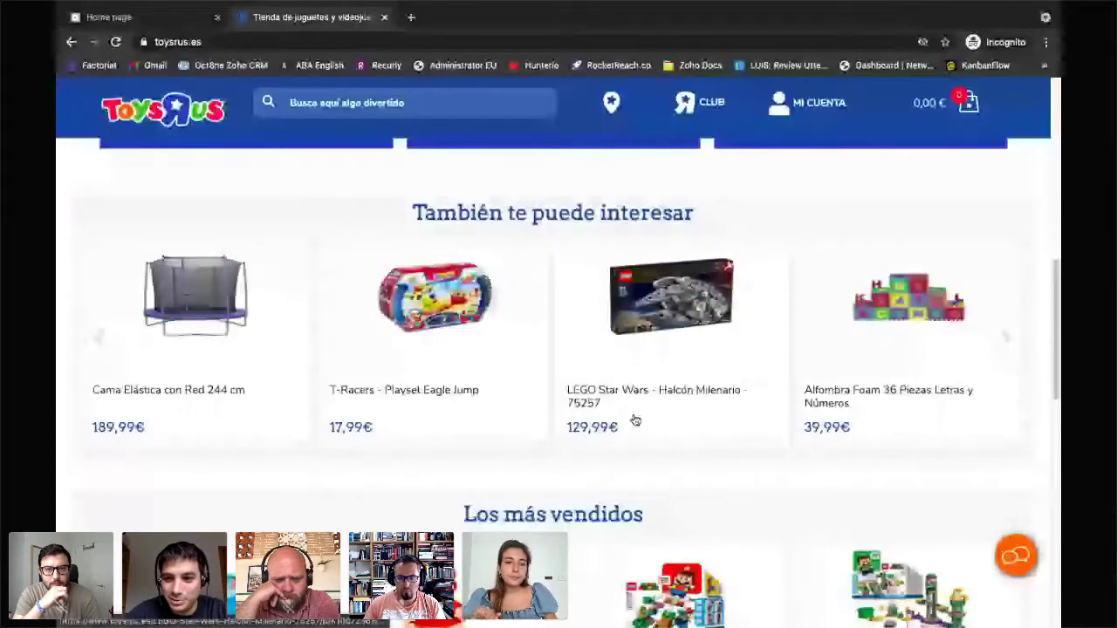
Step: Add the recommended "SuperZings S - Playset Monster Roller Heroe" to the basket and proceed to the basket page
{"action": "left_click", "coordinate": [1008, 337]}
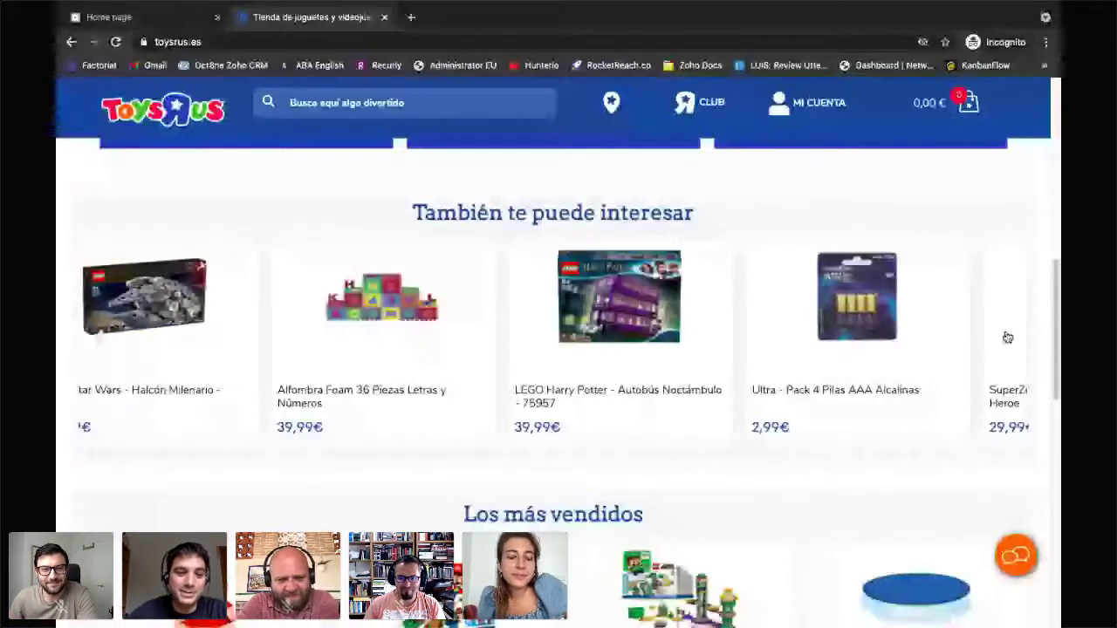
{"action": "left_click", "coordinate": [1006, 336]}
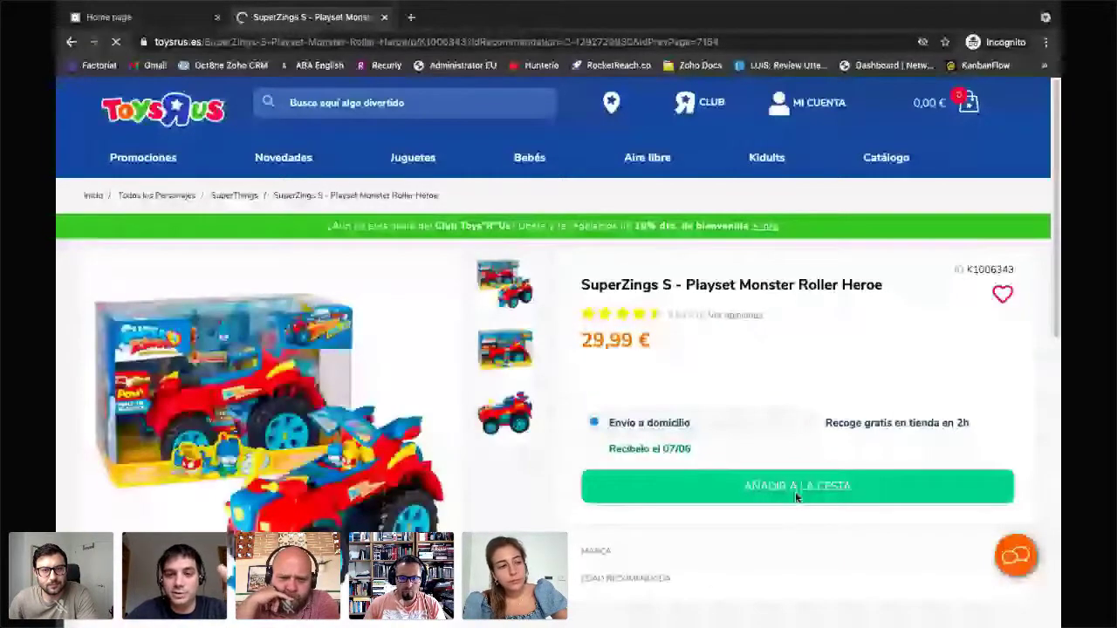
{"action": "left_click", "coordinate": [795, 492]}
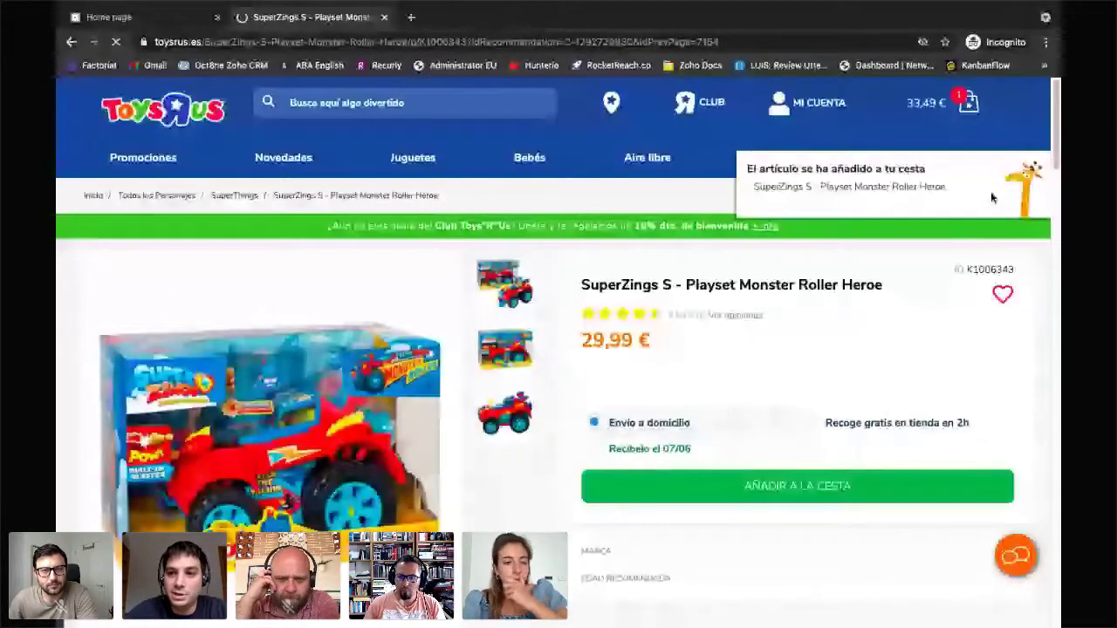
{"action": "left_click", "coordinate": [969, 103]}
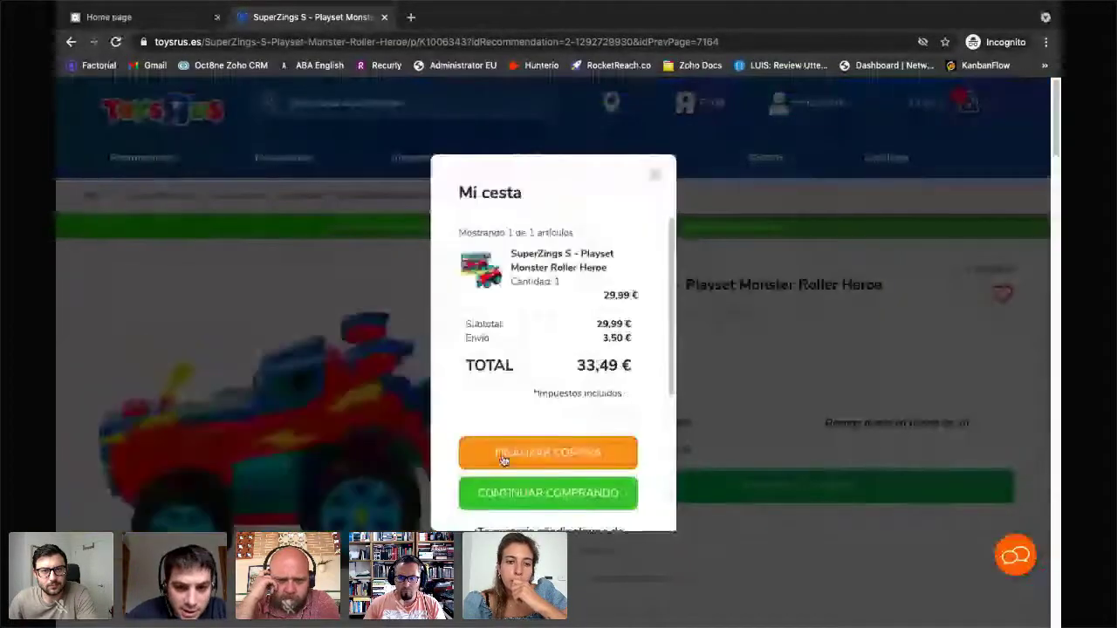
{"action": "left_click", "coordinate": [555, 457]}
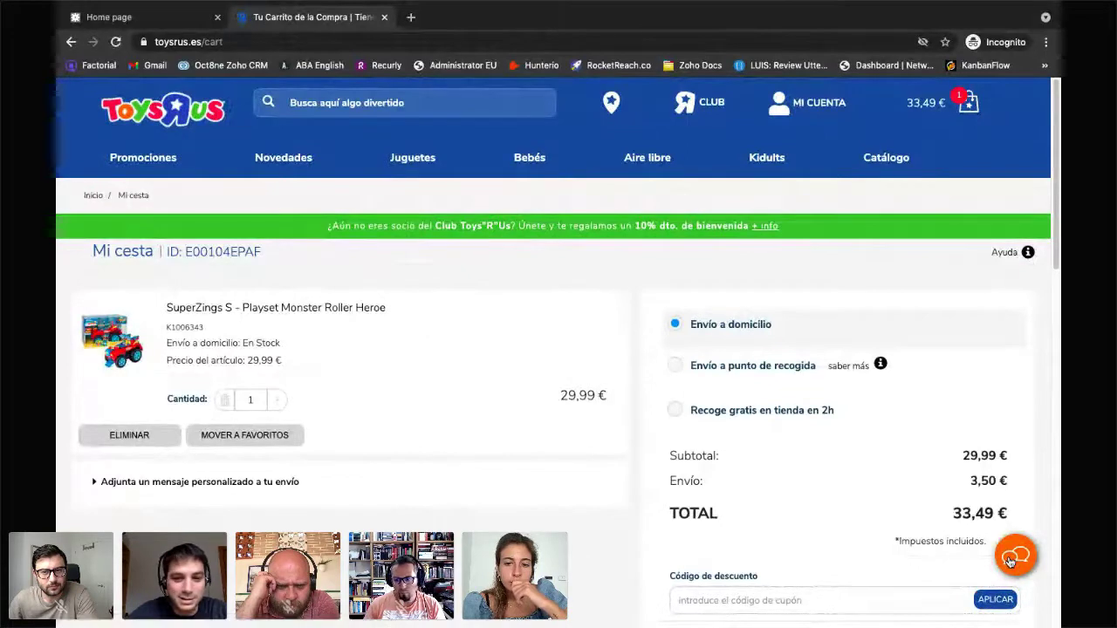
Step: Look over the Toys"R"Us basket page, from the item and delivery options to the recommendations under "Otros clientes también compraron"
{"action": "scroll", "coordinate": [1009, 561], "scroll_direction": "down", "scroll_amount": 1}
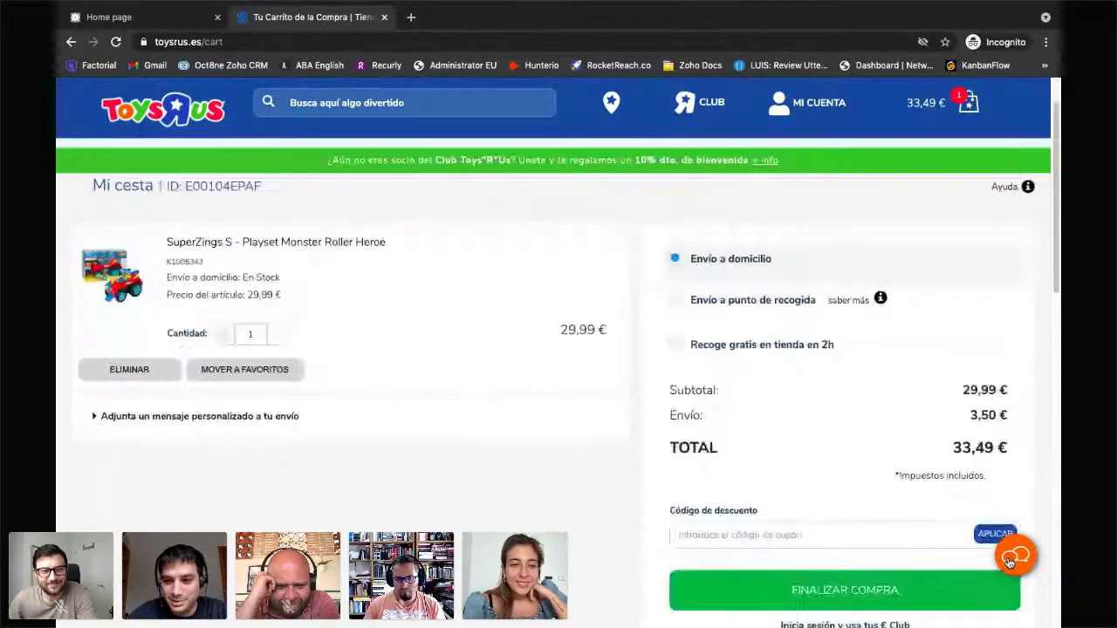
{"action": "scroll", "coordinate": [1009, 561], "scroll_direction": "up", "scroll_amount": 1}
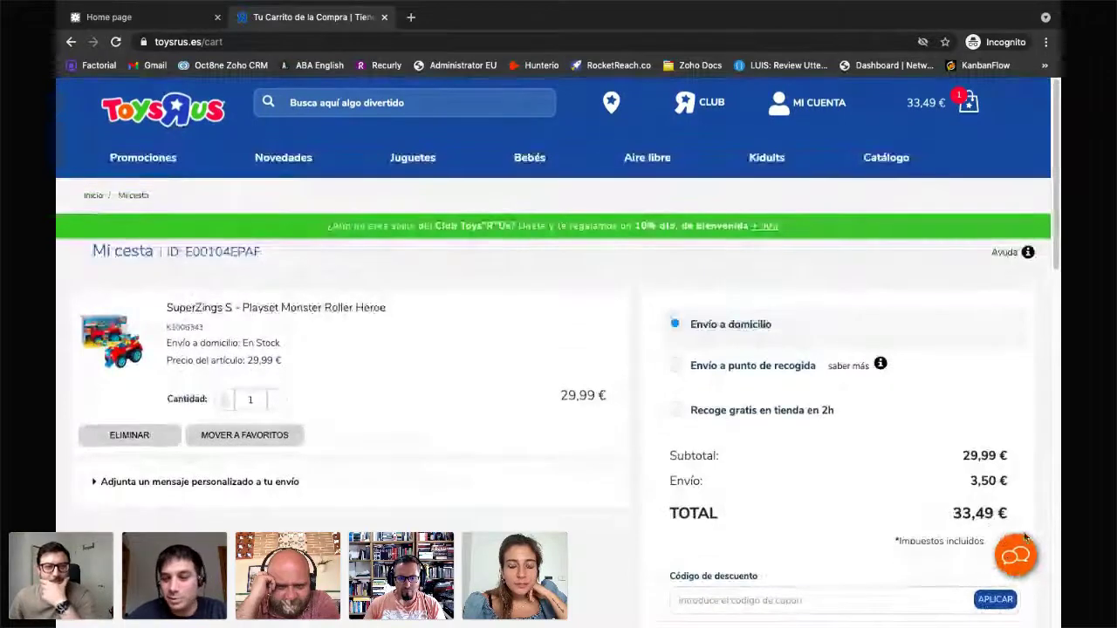
{"action": "scroll", "coordinate": [939, 524], "scroll_direction": "down", "scroll_amount": 2}
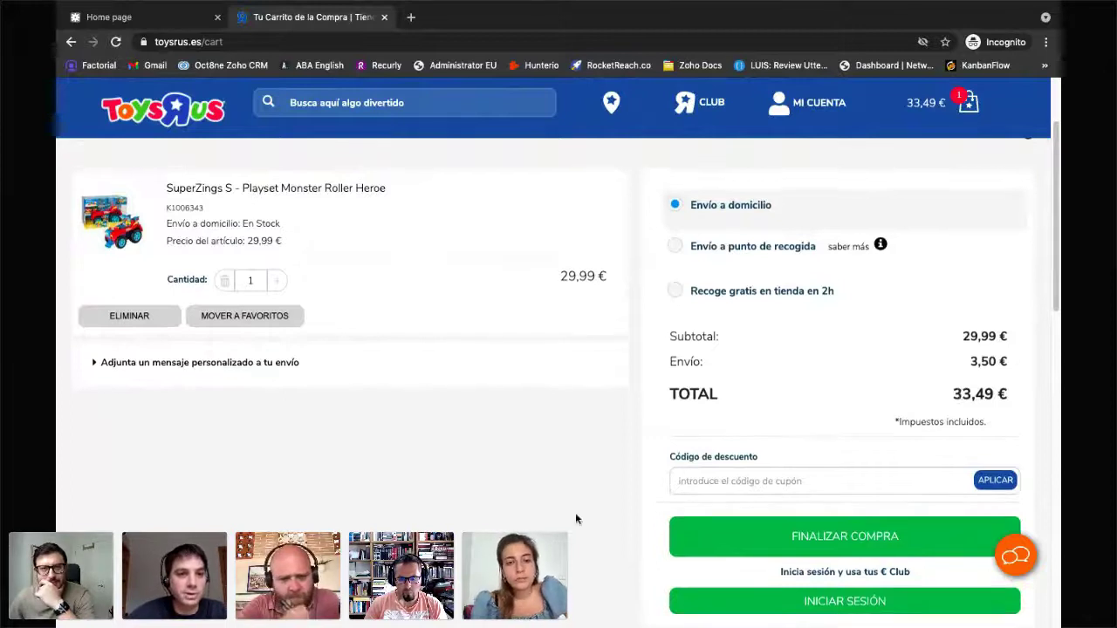
{"action": "scroll", "coordinate": [575, 519], "scroll_direction": "up", "scroll_amount": 2}
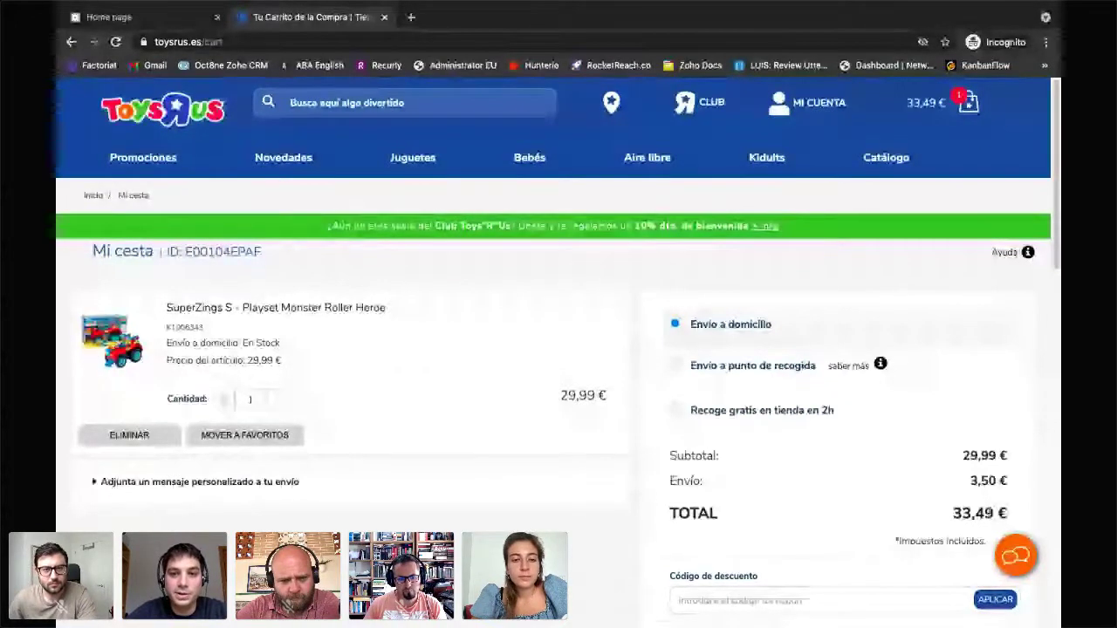
{"action": "scroll", "coordinate": [987, 513], "scroll_direction": "down", "scroll_amount": 5}
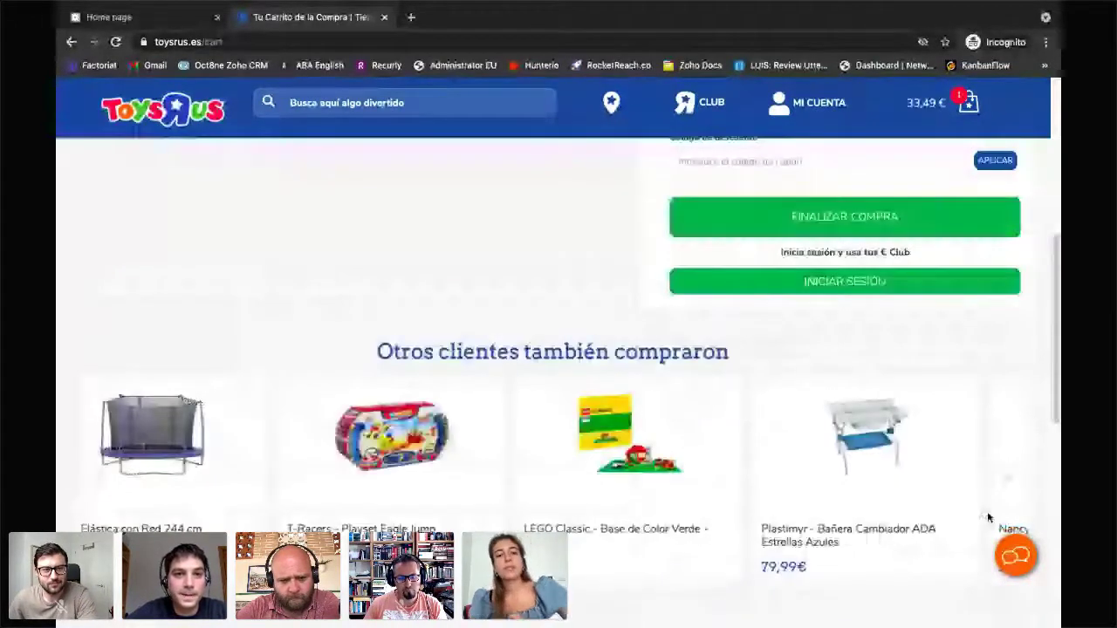
{"action": "scroll", "coordinate": [987, 511], "scroll_direction": "up", "scroll_amount": 5}
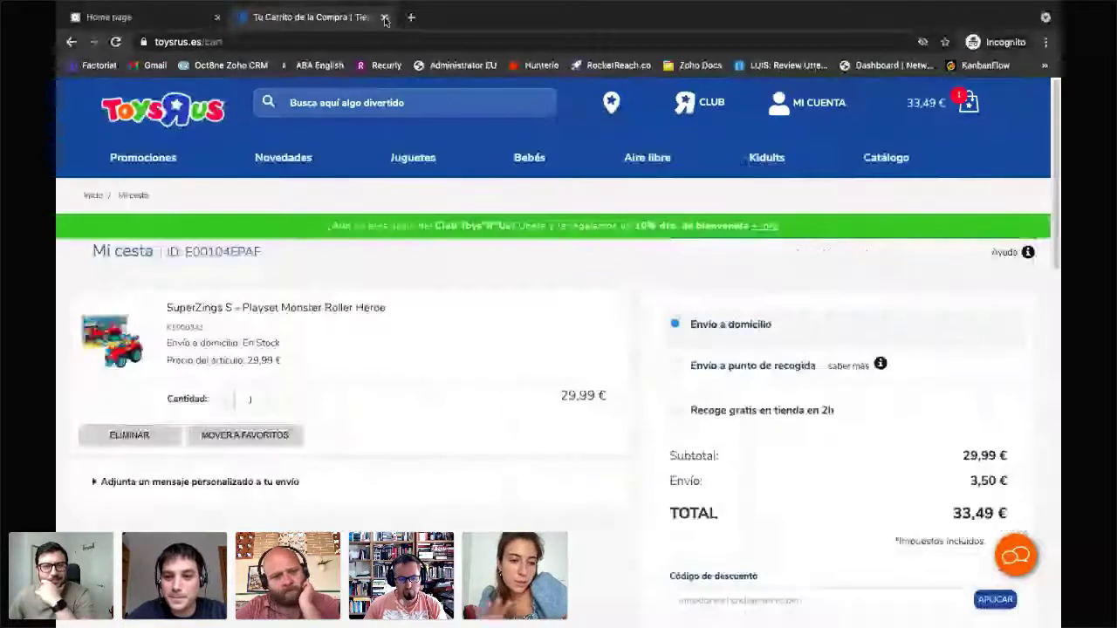
Step: Close the Toys"R"Us tab and switch to the Oct8ne dashboard window, showing its Triggers list
{"action": "left_click", "coordinate": [384, 18]}
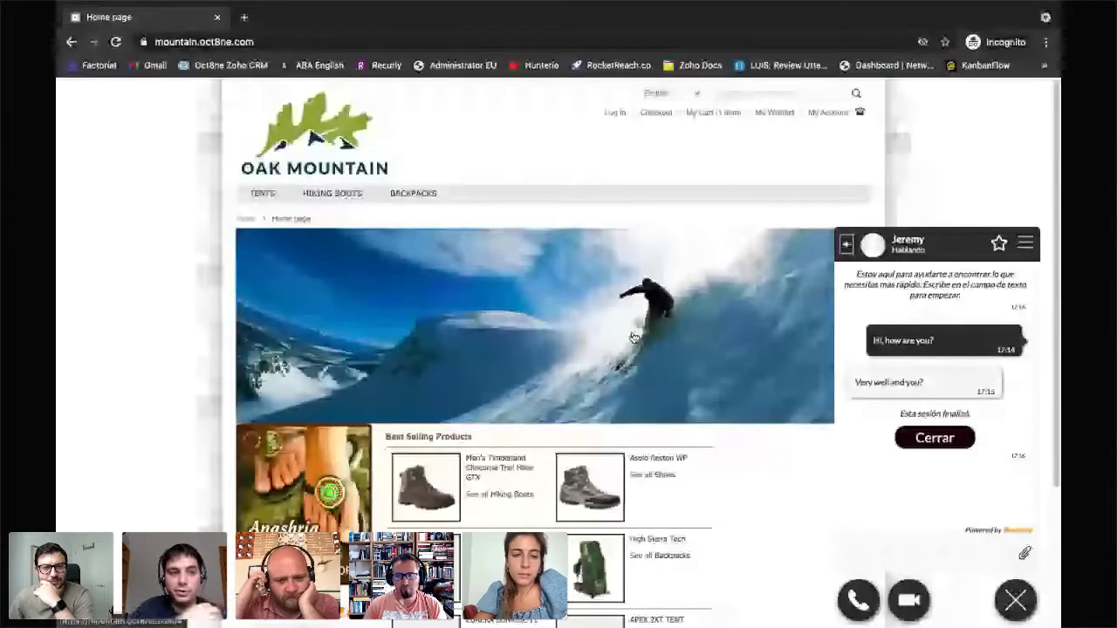
{"action": "key", "text": "alt+Tab"}
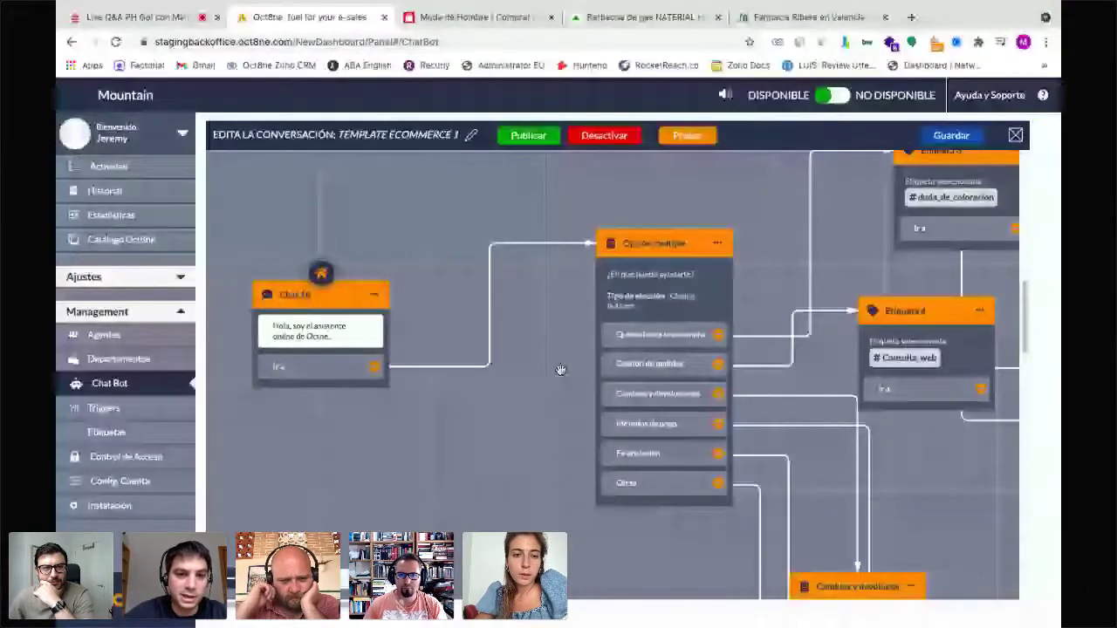
{"action": "key", "text": "alt+Left"}
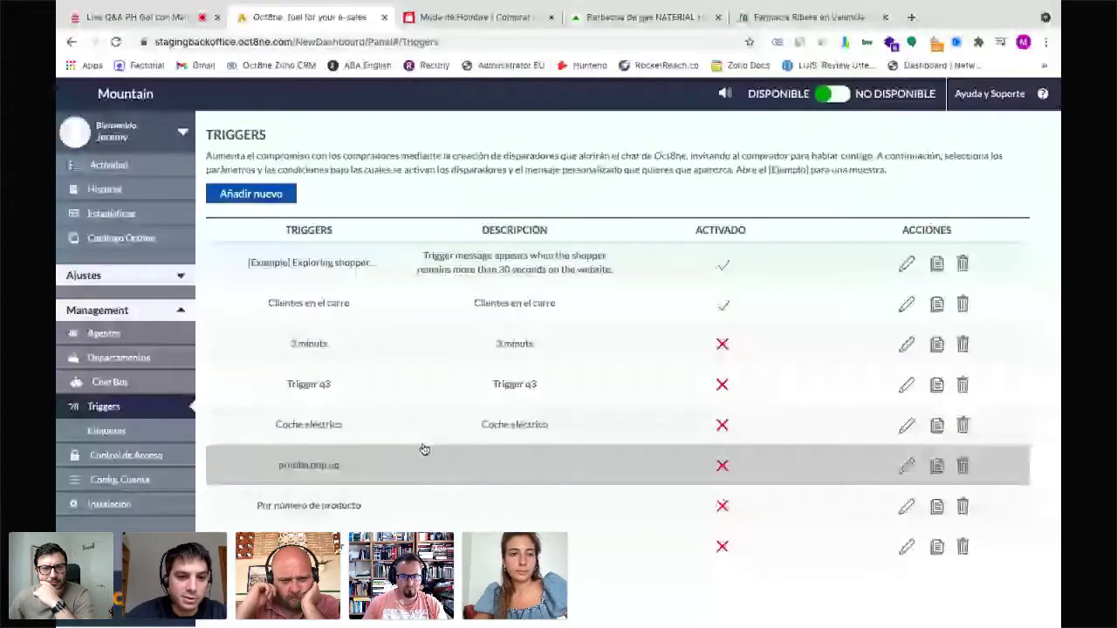
Step: Review the conditions and action of the "[Example] Exploring shopper" trigger and close its editor
{"action": "left_click", "coordinate": [423, 450]}
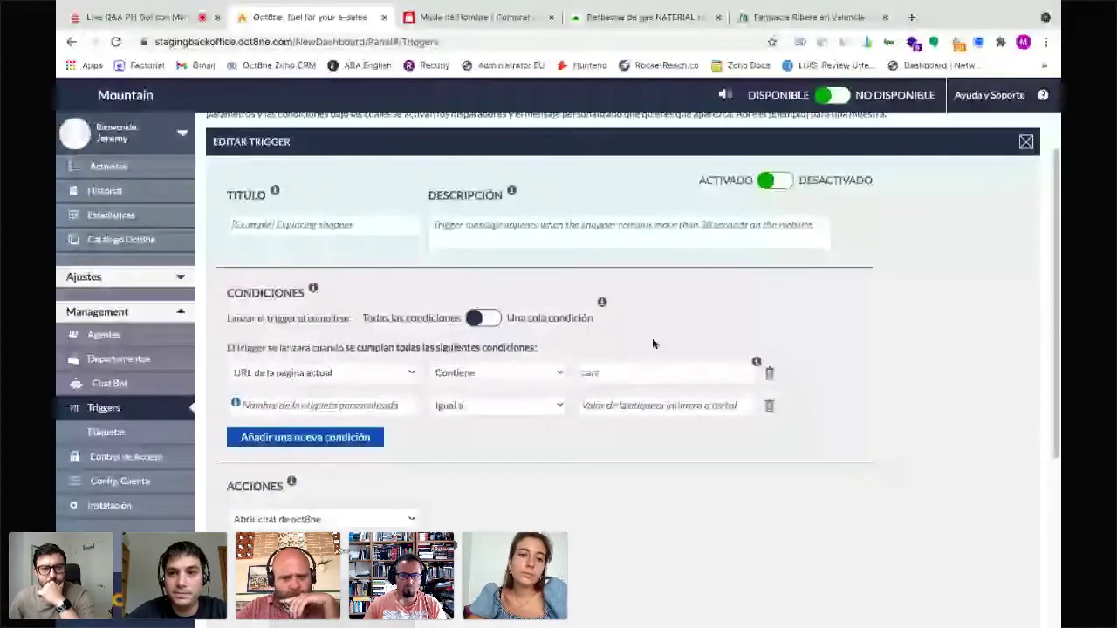
{"action": "scroll", "coordinate": [652, 343], "scroll_direction": "up", "scroll_amount": 1}
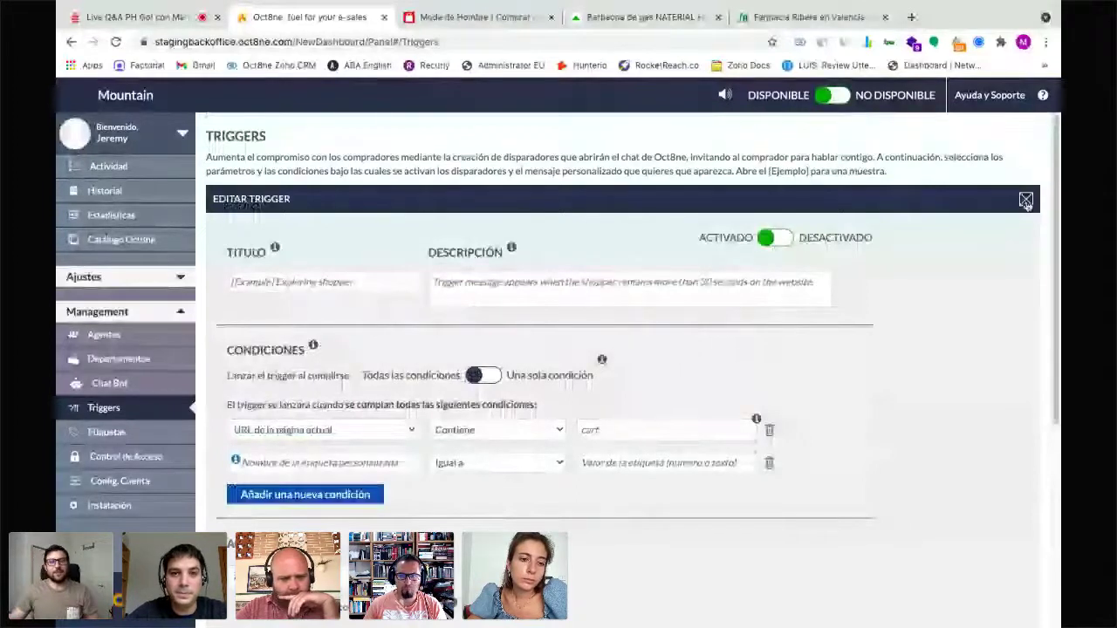
{"action": "left_click", "coordinate": [1026, 200]}
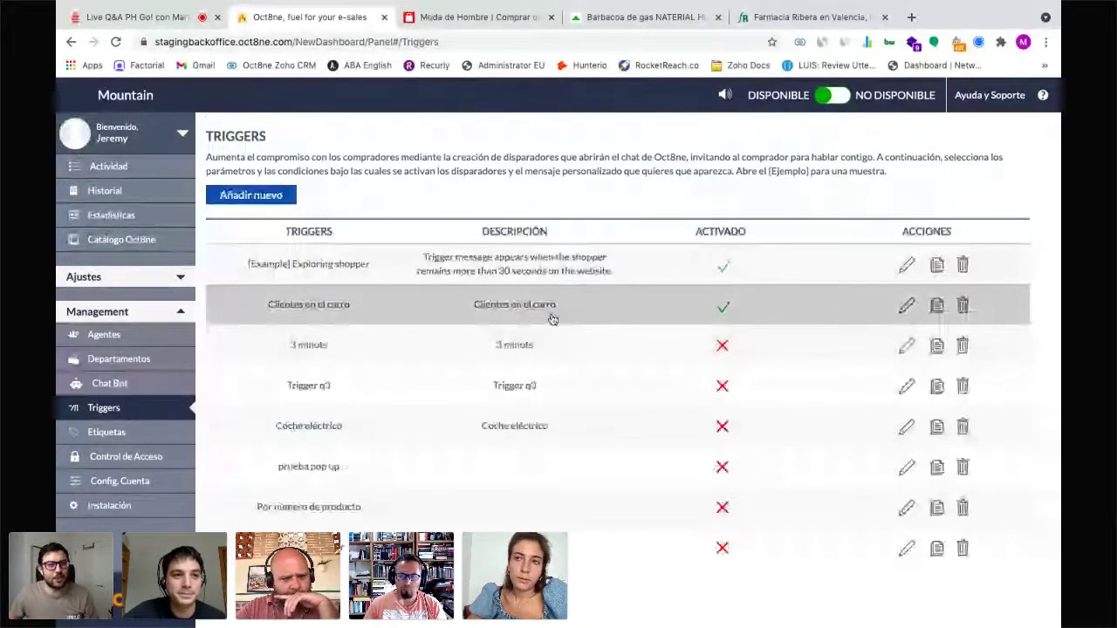
Step: Close the gas barbecue and Farmacia Ribera browser tabs and open the Estadísticas section
{"action": "left_click", "coordinate": [718, 17]}
{"action": "left_click", "coordinate": [717, 17]}
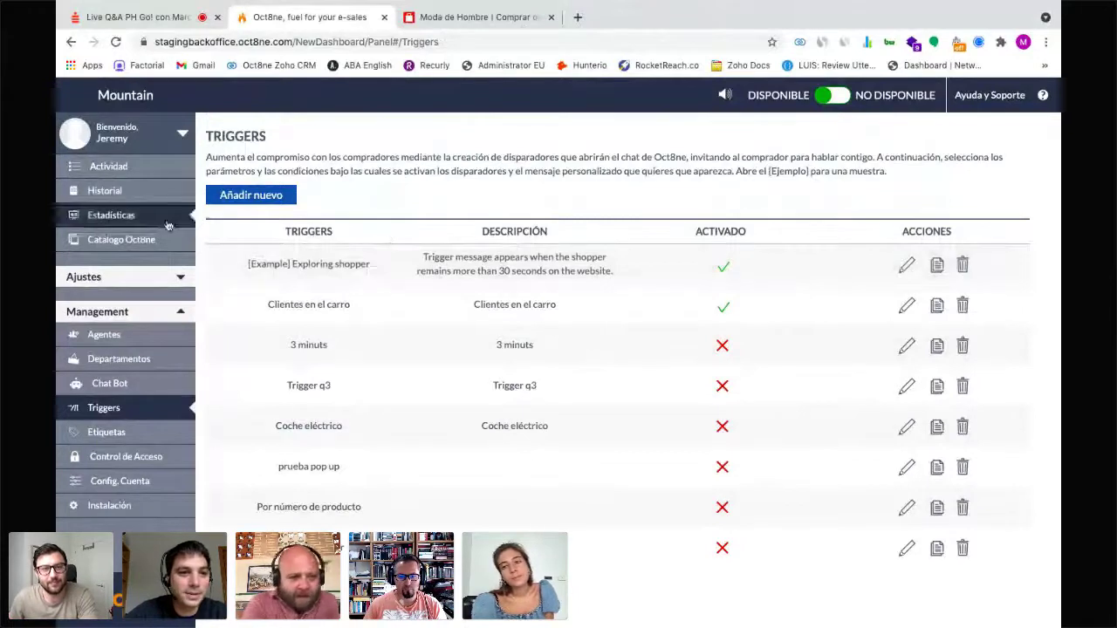
{"action": "left_click", "coordinate": [130, 223]}
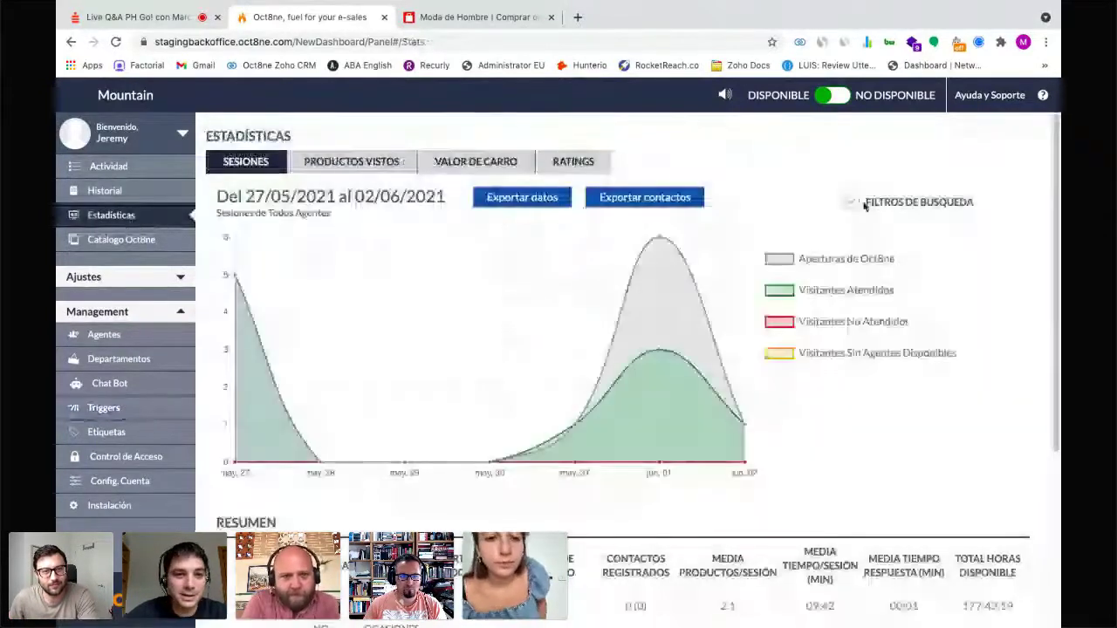
Step: Show the search filters and filter the session statistics by the date range "Último mes"
{"action": "left_click", "coordinate": [860, 201]}
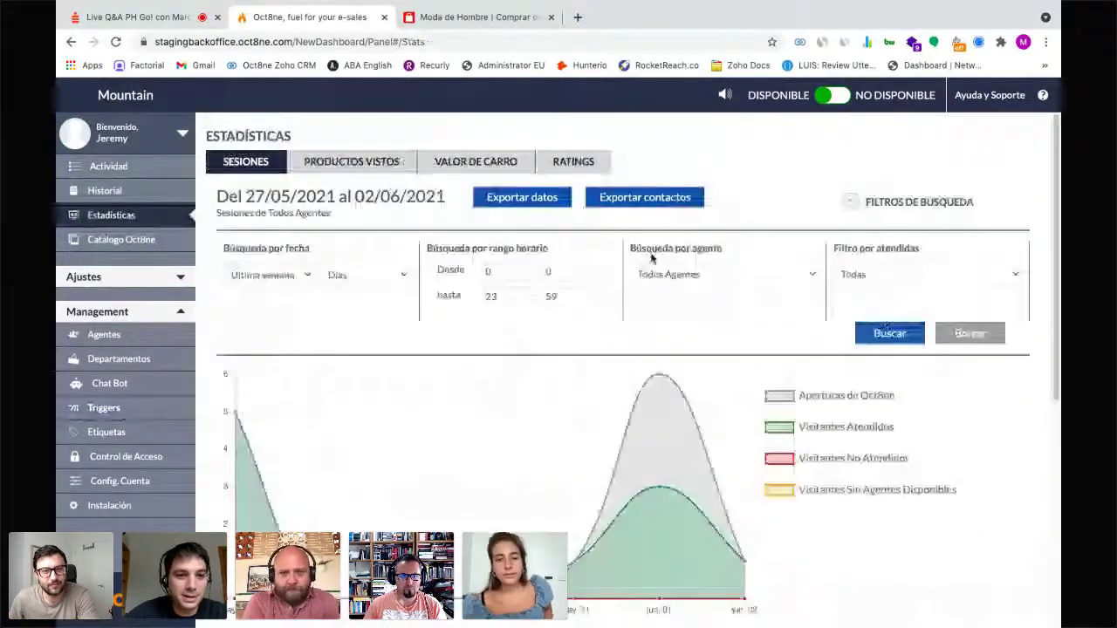
{"action": "left_click", "coordinate": [268, 275]}
{"action": "left_click", "coordinate": [272, 299]}
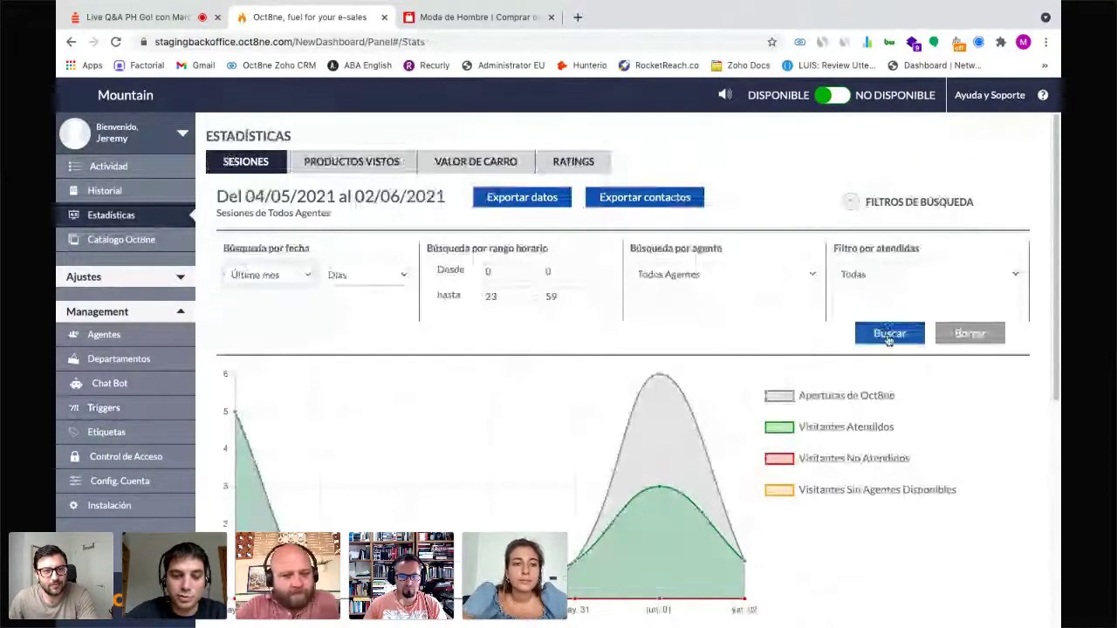
{"action": "left_click", "coordinate": [889, 335]}
Step: Examine the monthly sessions chart, the Resumen figures and the per-agent Detalle table
{"action": "scroll", "coordinate": [500, 327], "scroll_direction": "down", "scroll_amount": 2}
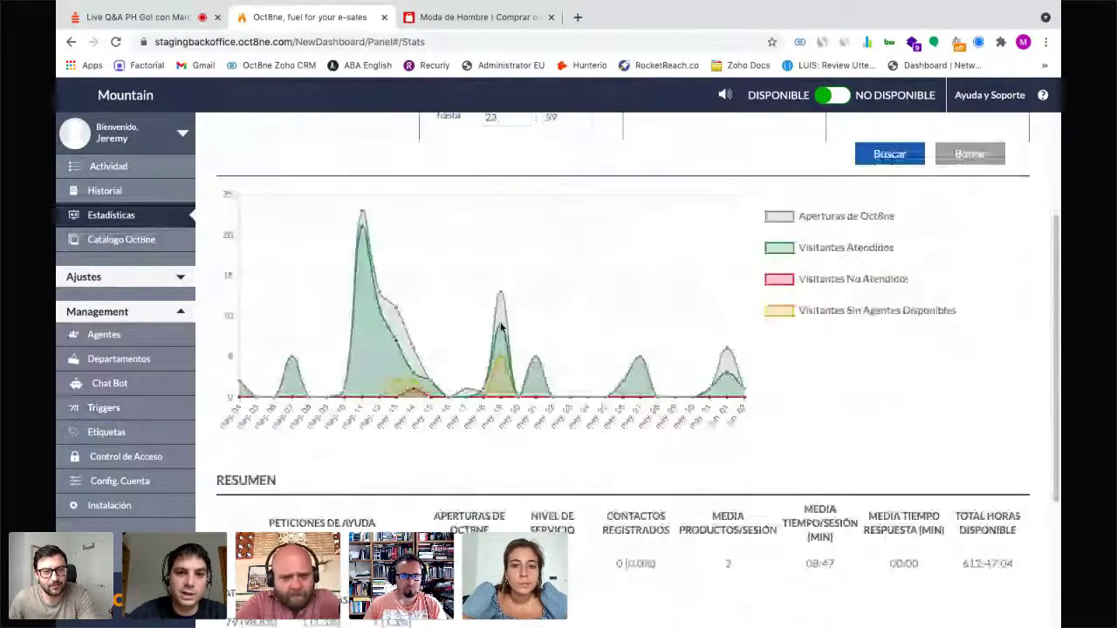
{"action": "scroll", "coordinate": [500, 327], "scroll_direction": "up", "scroll_amount": 2}
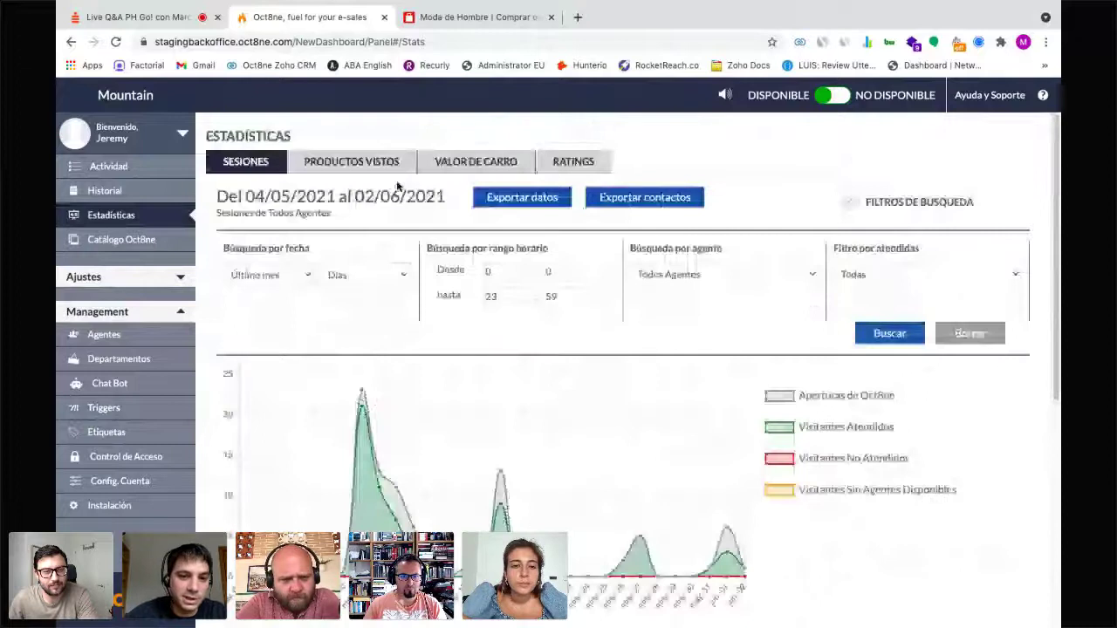
{"action": "scroll", "coordinate": [414, 274], "scroll_direction": "down", "scroll_amount": 2}
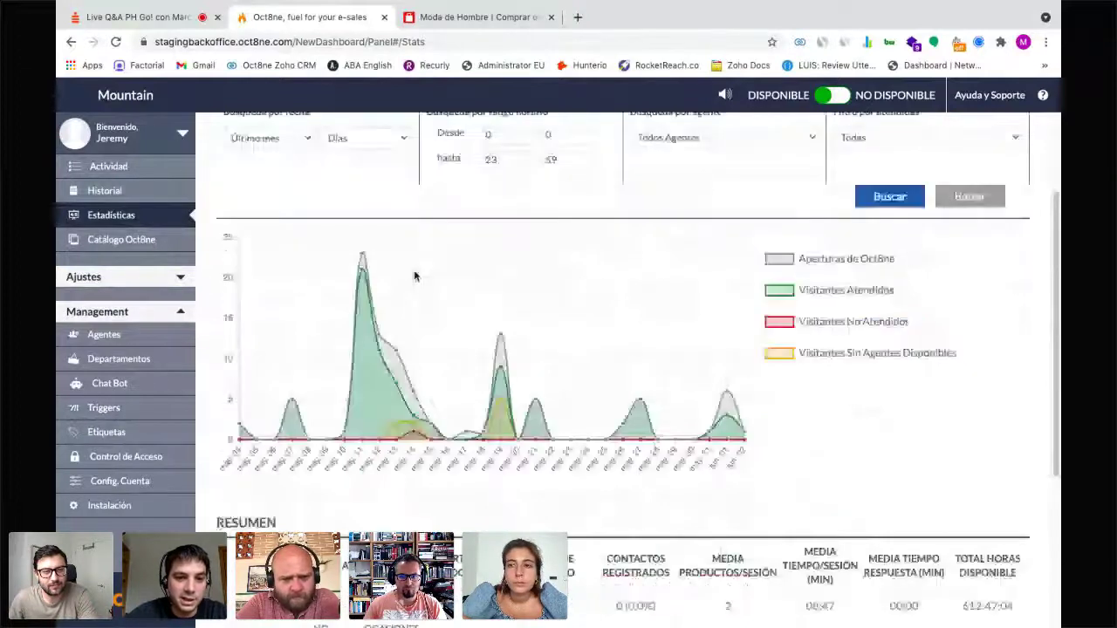
{"action": "scroll", "coordinate": [414, 276], "scroll_direction": "down", "scroll_amount": 2}
{"action": "scroll", "coordinate": [258, 495], "scroll_direction": "down", "scroll_amount": 1}
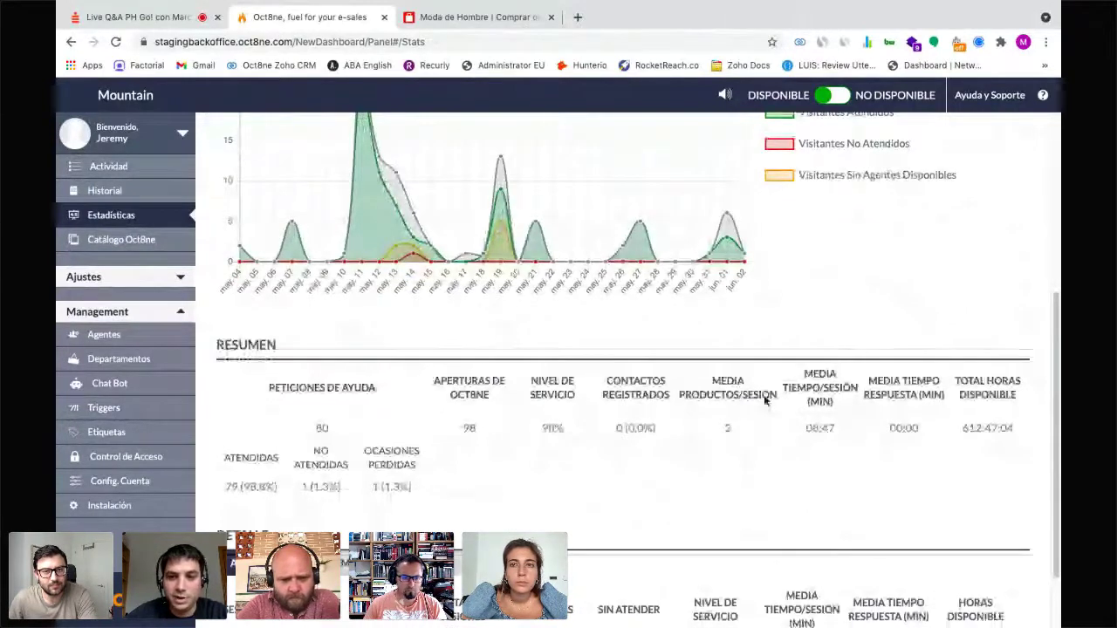
{"action": "scroll", "coordinate": [768, 397], "scroll_direction": "down", "scroll_amount": 1}
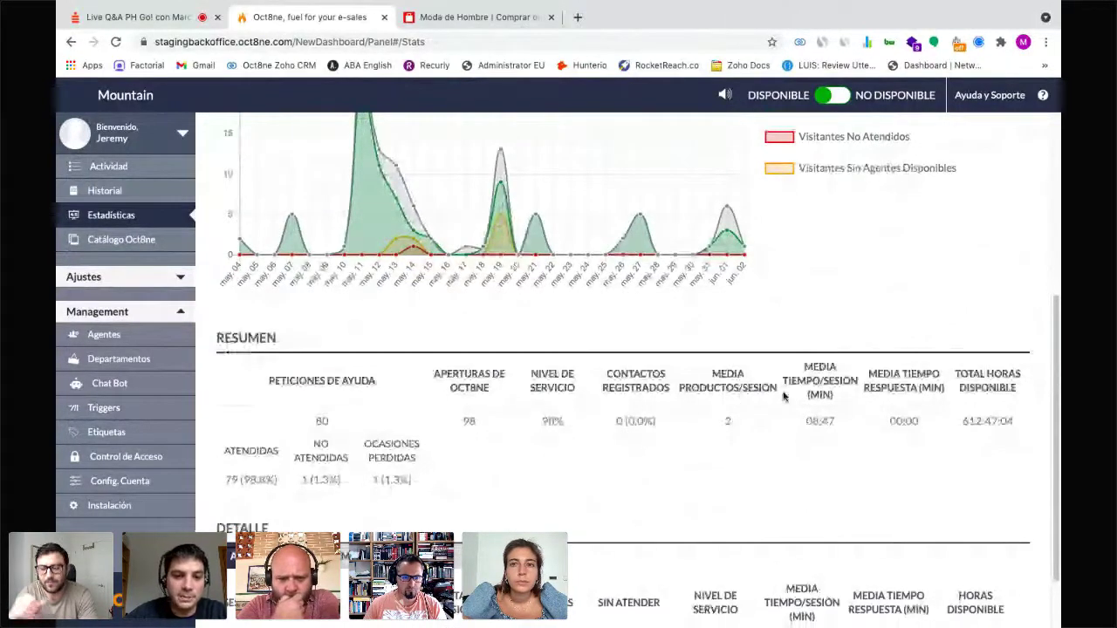
{"action": "scroll", "coordinate": [600, 448], "scroll_direction": "down", "scroll_amount": 2}
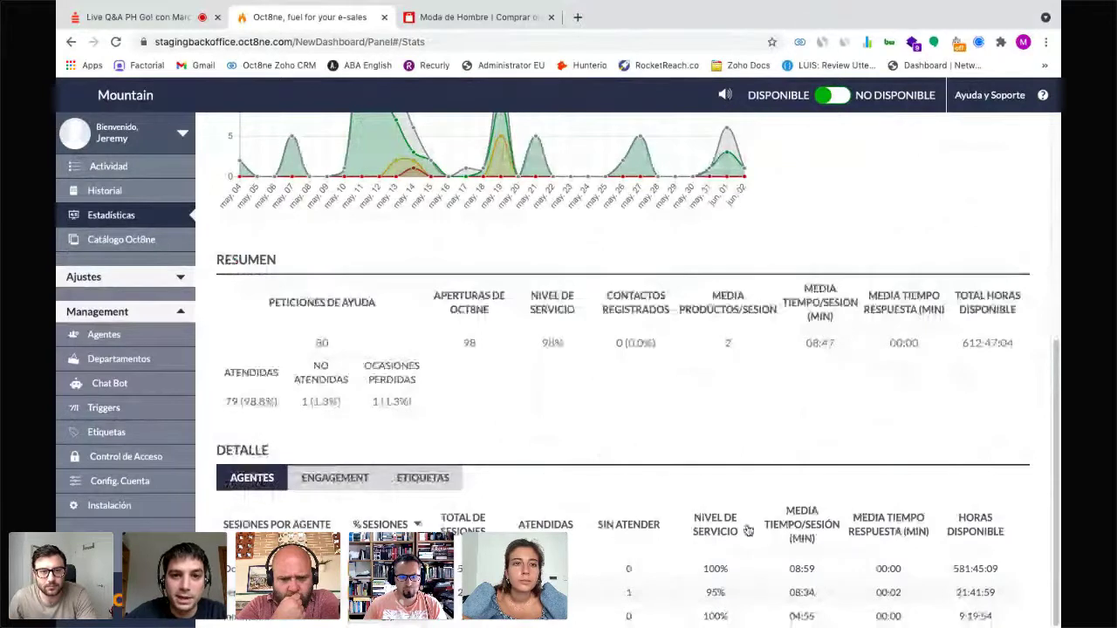
{"action": "scroll", "coordinate": [547, 299], "scroll_direction": "up", "scroll_amount": 5}
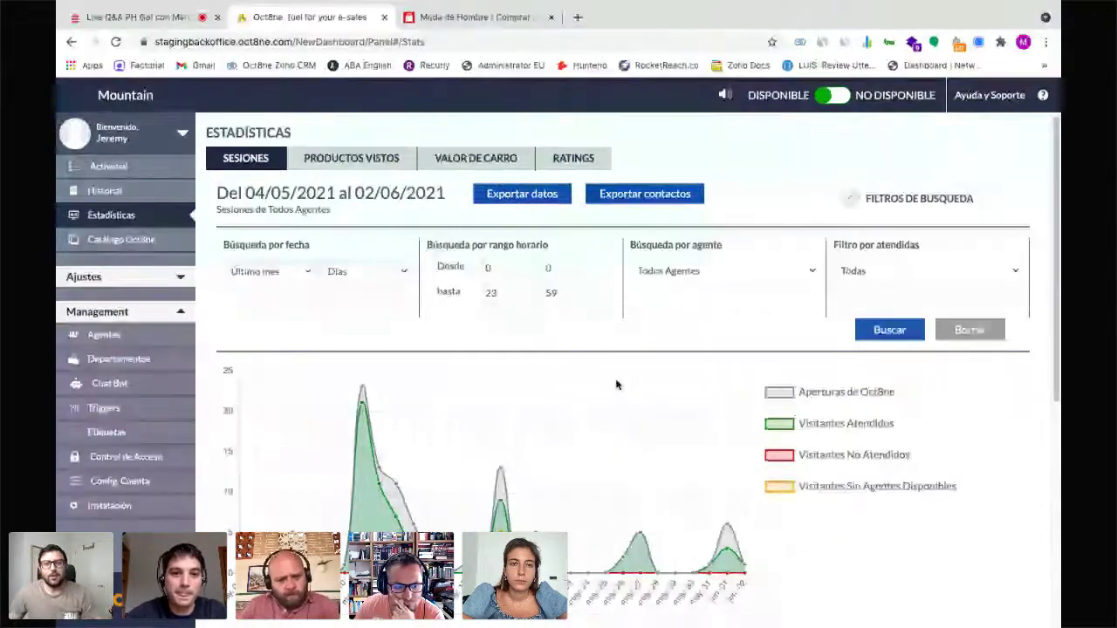
{"action": "scroll", "coordinate": [616, 384], "scroll_direction": "up", "scroll_amount": 1}
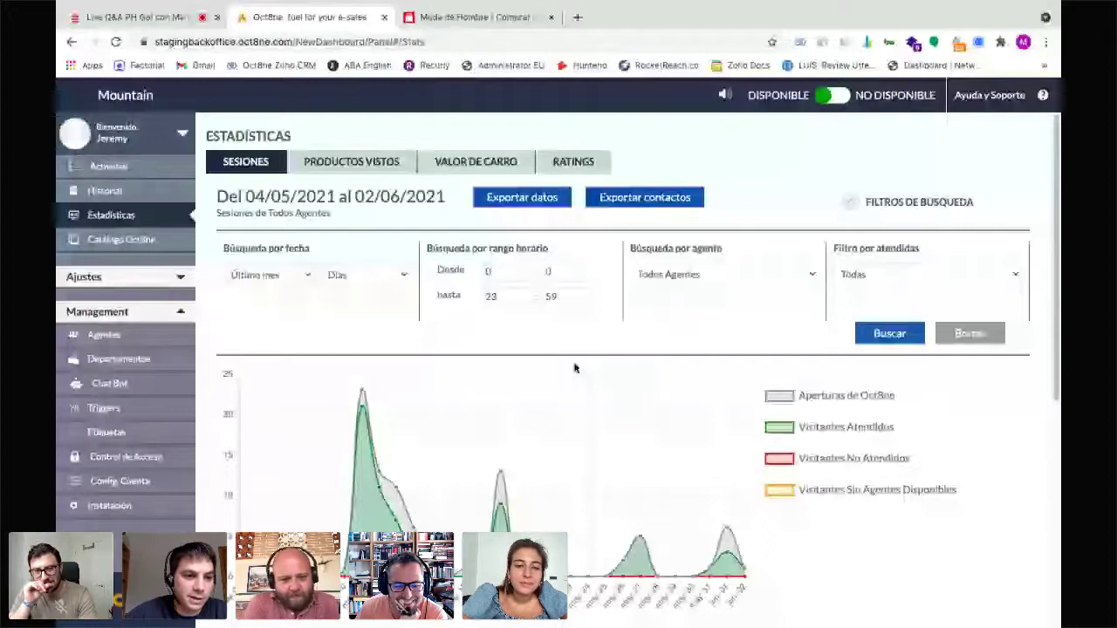
Step: Reopen the "[Example] Exploring shopper" trigger, examine its conditions and chat message with image, and close the editor
{"action": "left_click", "coordinate": [151, 409]}
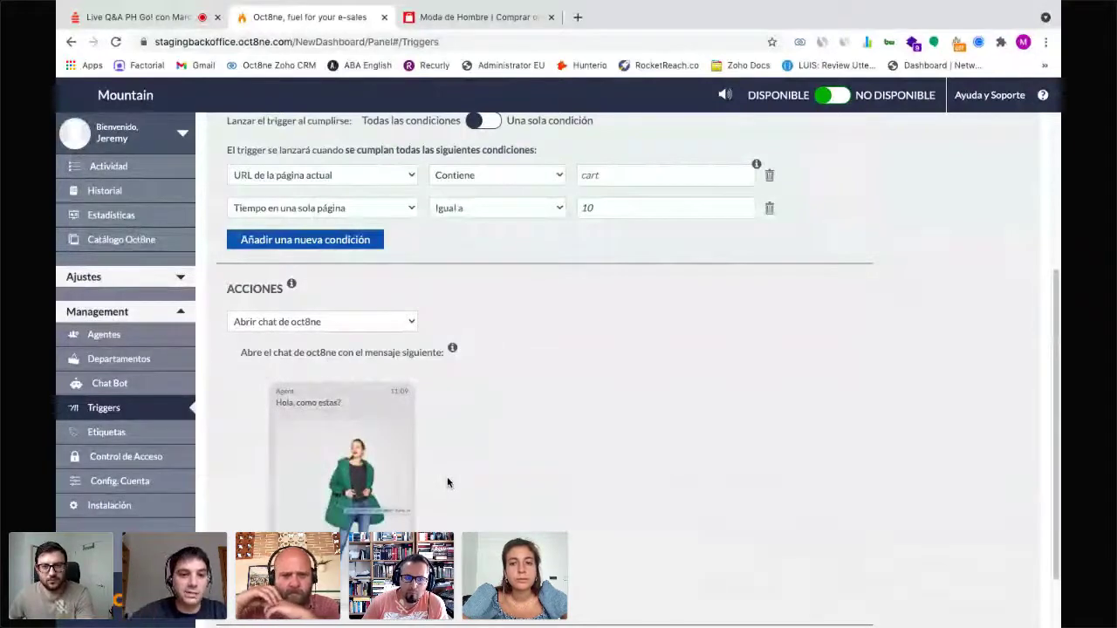
{"action": "left_click", "coordinate": [341, 444]}
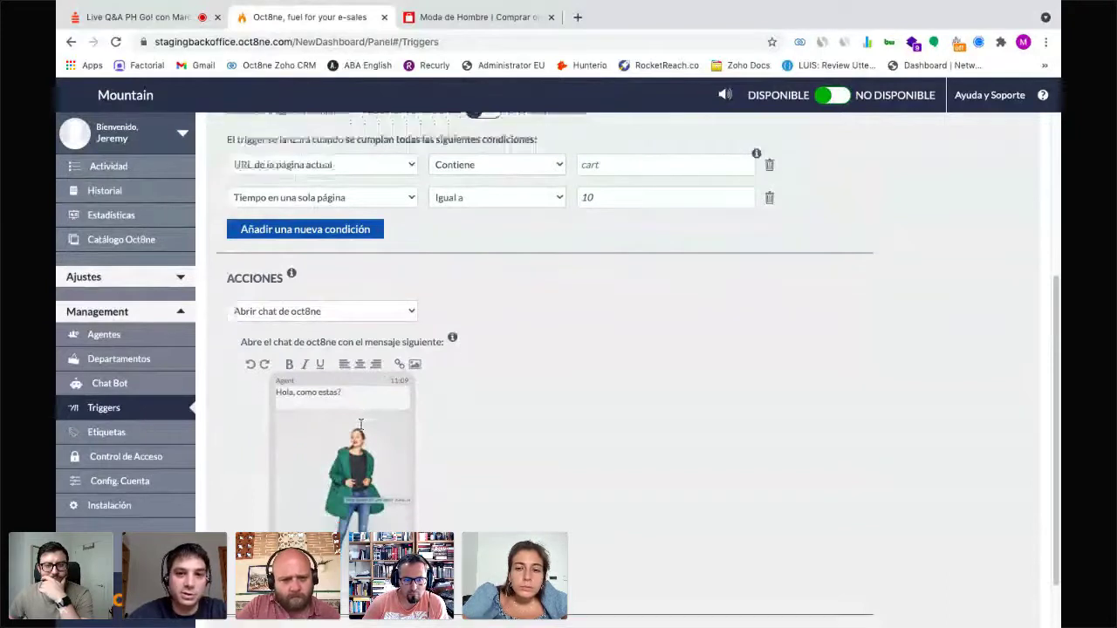
{"action": "scroll", "coordinate": [622, 429], "scroll_direction": "up", "scroll_amount": 2}
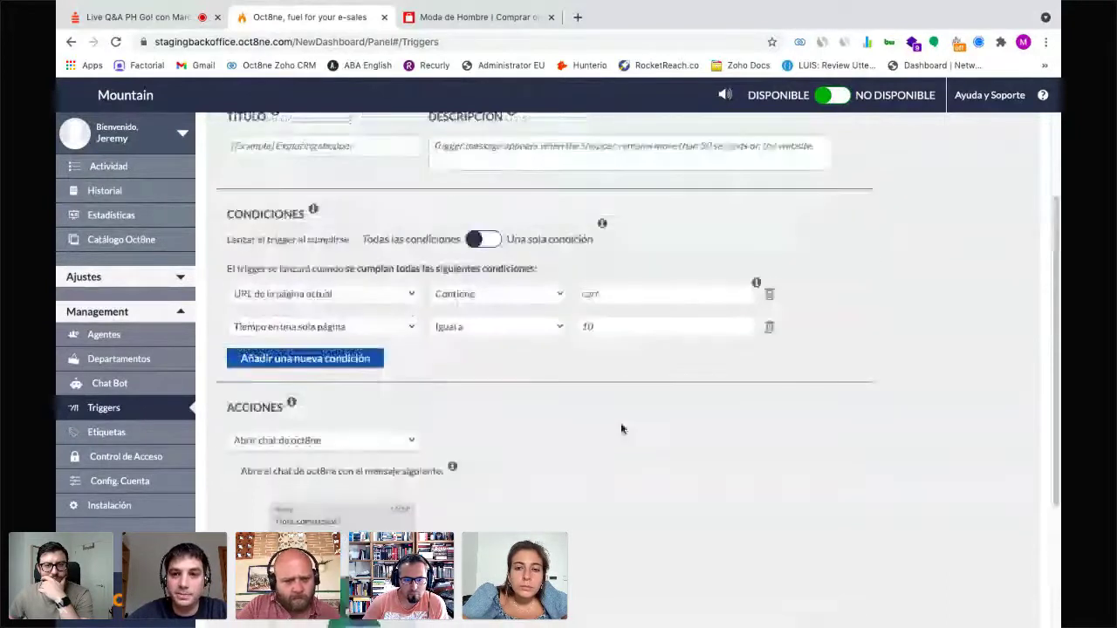
{"action": "scroll", "coordinate": [622, 428], "scroll_direction": "up", "scroll_amount": 2}
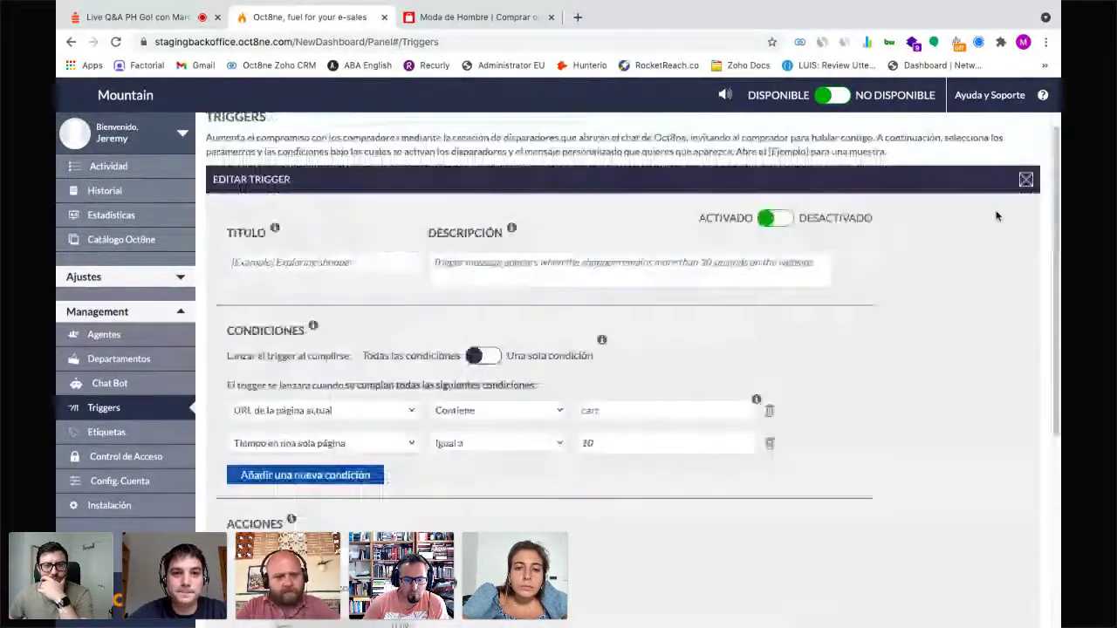
{"action": "left_click", "coordinate": [1027, 180]}
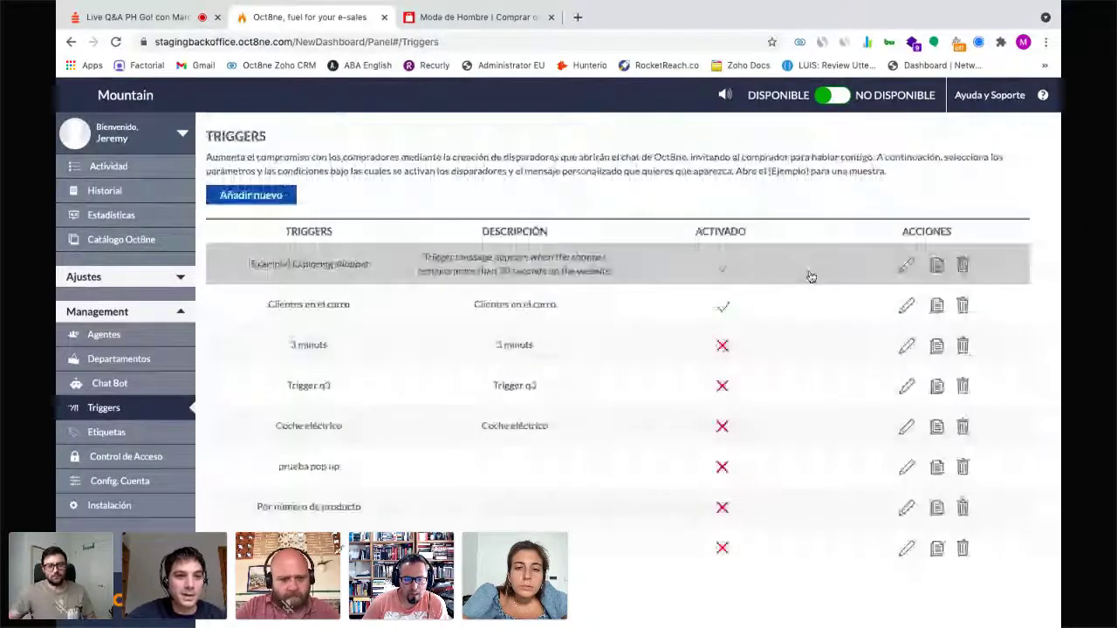
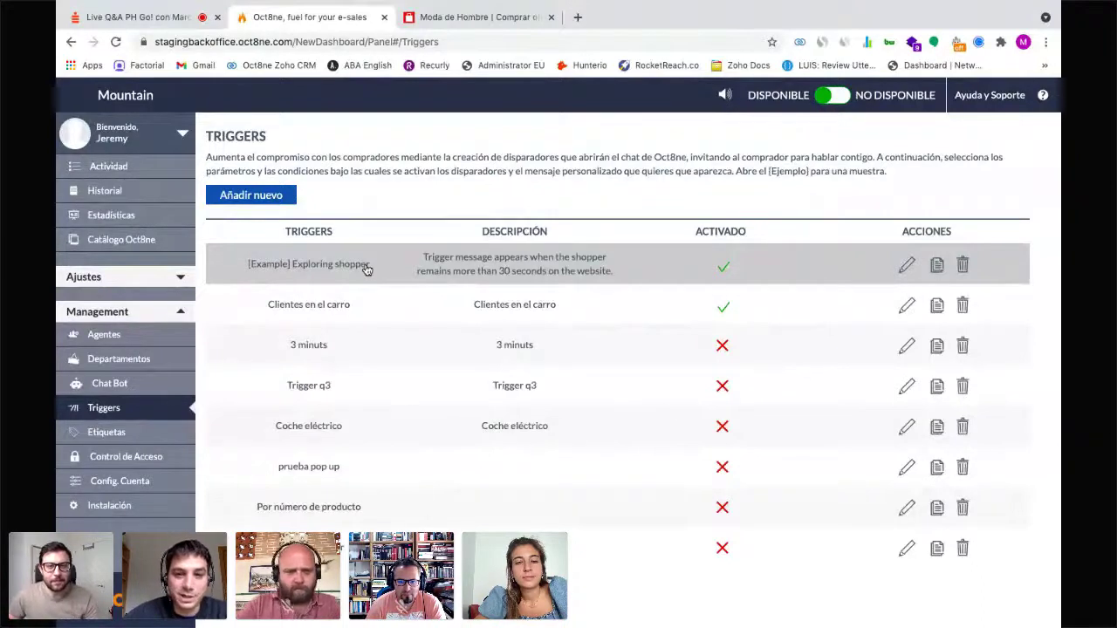
Step: Reopen the "[Example] Exploring shopper" trigger and enable "Ejecutar este trigger aunque hayan saltado otros previamente" in its advanced configuration
{"action": "left_click", "coordinate": [363, 267]}
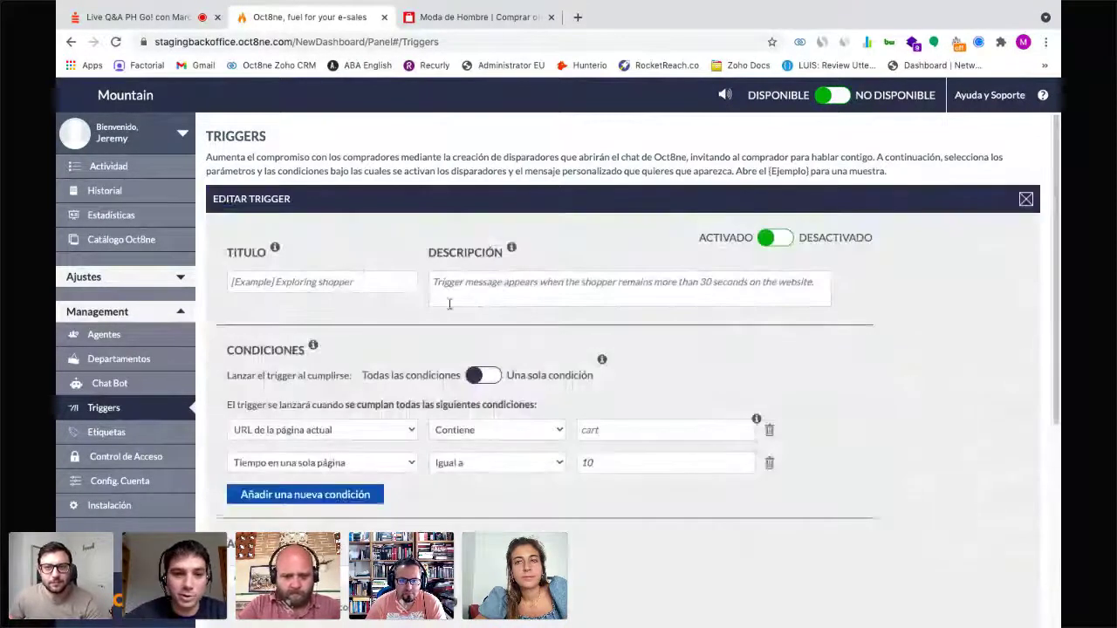
{"action": "scroll", "coordinate": [449, 303], "scroll_direction": "down", "scroll_amount": 4}
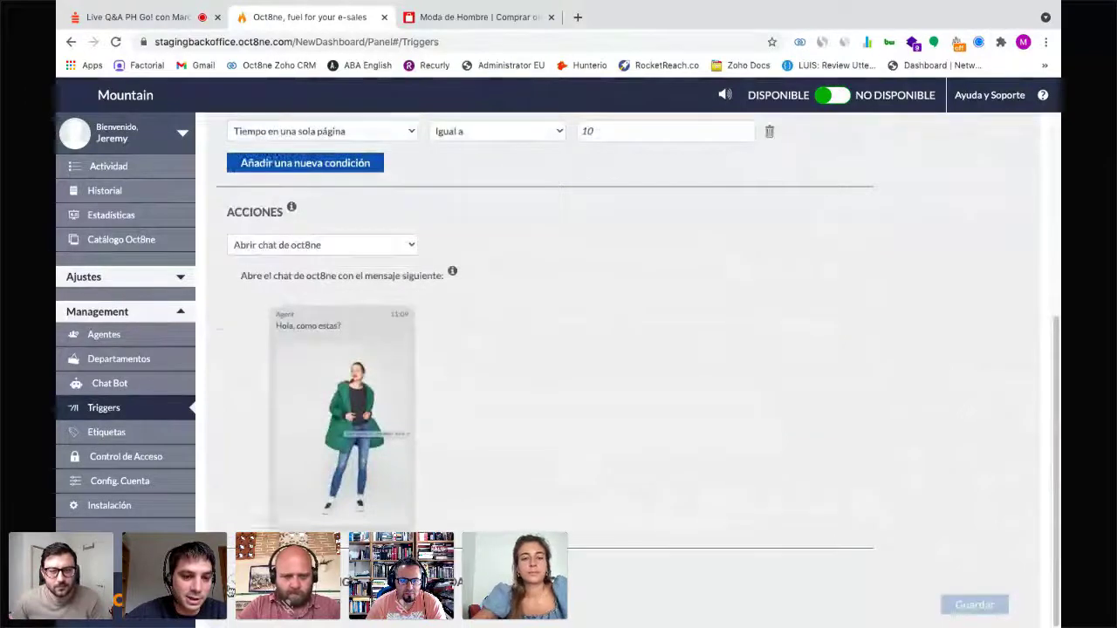
{"action": "scroll", "coordinate": [314, 523], "scroll_direction": "down", "scroll_amount": 3}
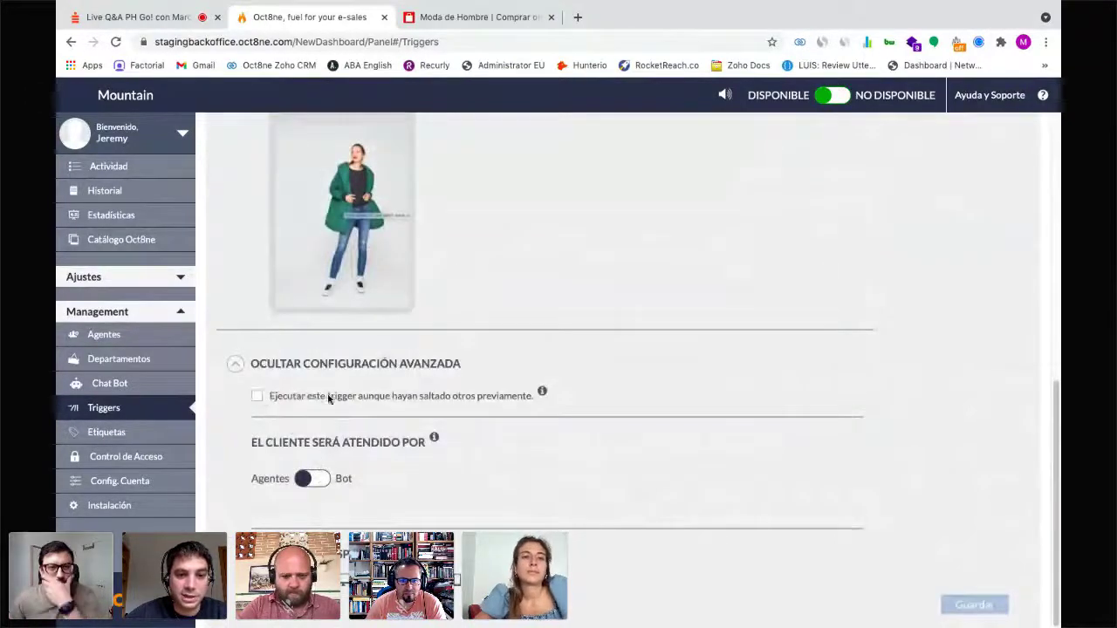
{"action": "left_click", "coordinate": [258, 396]}
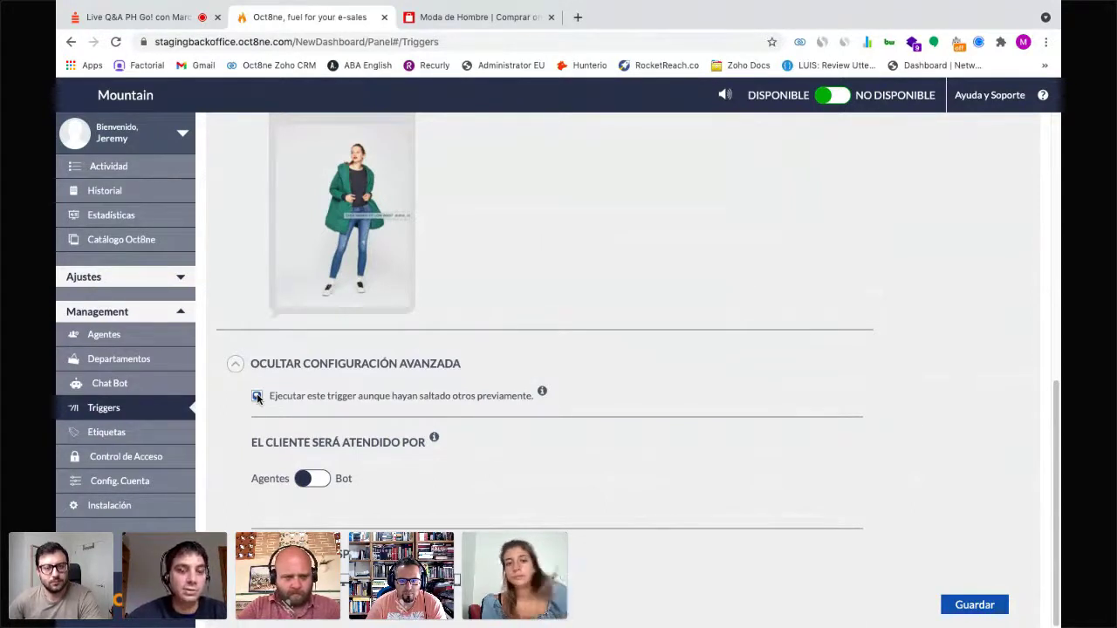
{"action": "left_click", "coordinate": [256, 396]}
{"action": "left_click", "coordinate": [257, 396]}
{"action": "left_click", "coordinate": [257, 396]}
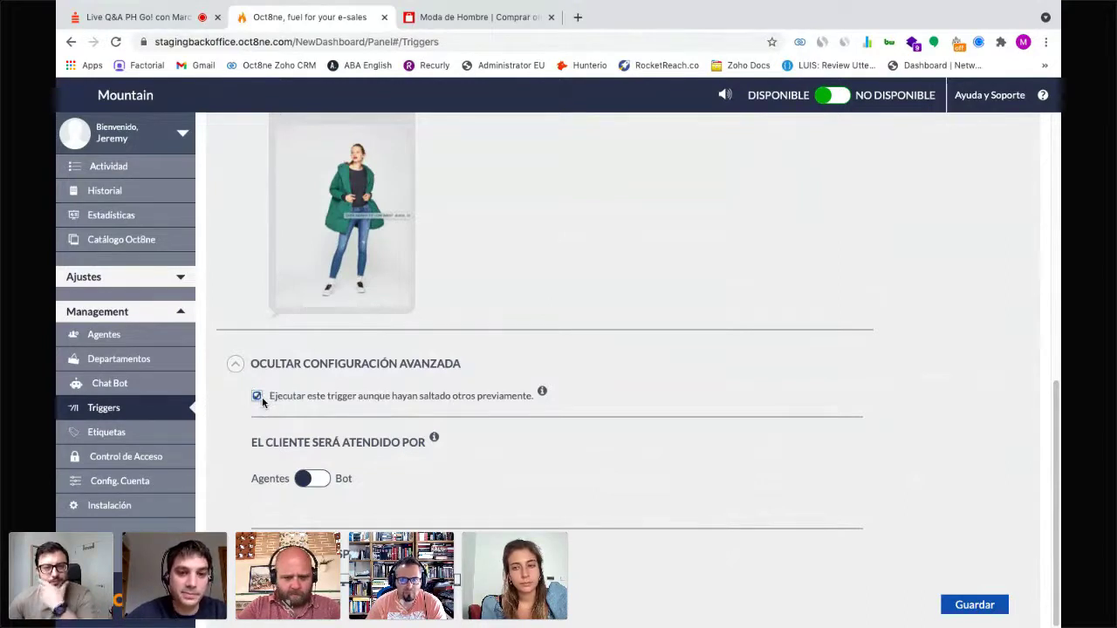
Step: Review the trigger's conditions, chat action and advanced configuration, and close the editor without saving
{"action": "scroll", "coordinate": [458, 469], "scroll_direction": "up", "scroll_amount": 1}
{"action": "scroll", "coordinate": [463, 468], "scroll_direction": "up", "scroll_amount": 8}
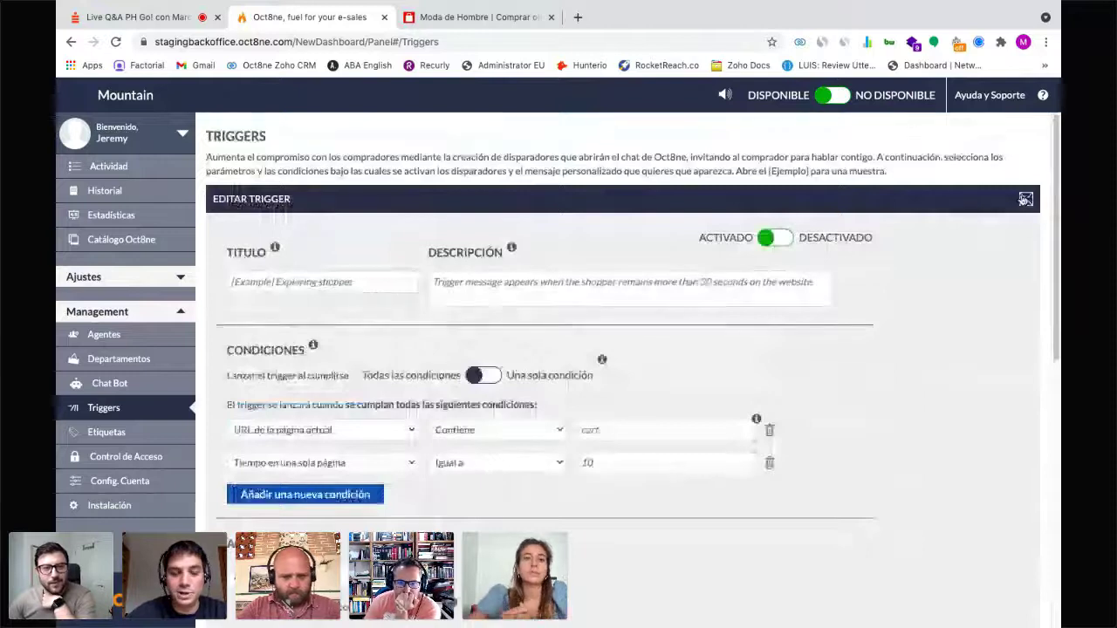
{"action": "scroll", "coordinate": [457, 523], "scroll_direction": "down", "scroll_amount": 3}
{"action": "scroll", "coordinate": [267, 521], "scroll_direction": "down", "scroll_amount": 1}
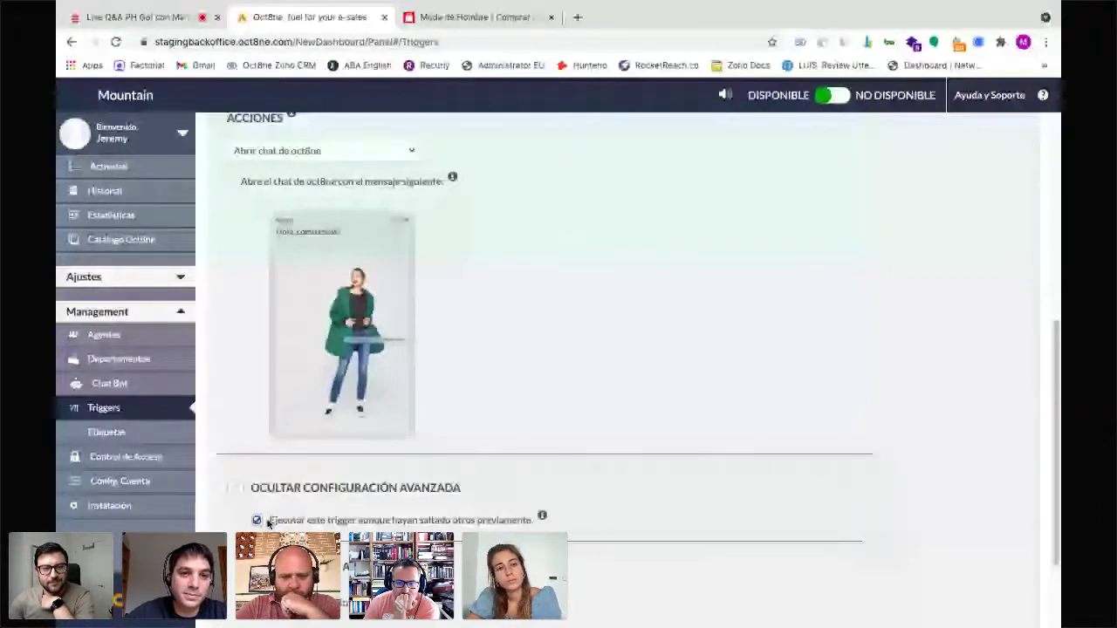
{"action": "scroll", "coordinate": [825, 423], "scroll_direction": "up", "scroll_amount": 10}
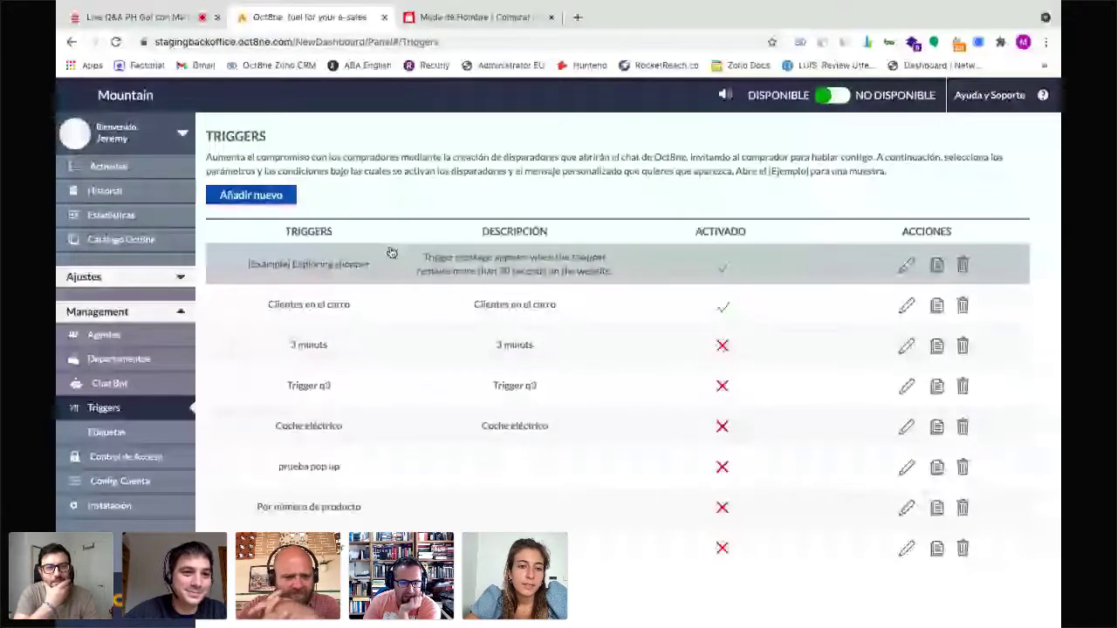
{"action": "left_click", "coordinate": [131, 133]}
{"action": "left_click", "coordinate": [126, 187]}
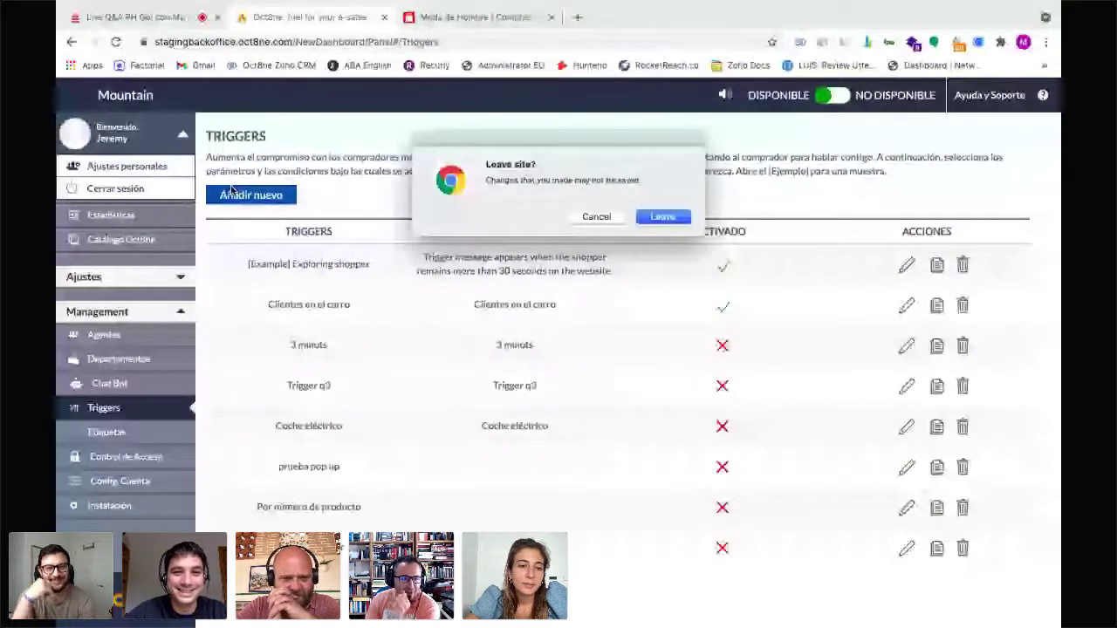
{"action": "key", "text": "Escape"}
{"action": "left_click", "coordinate": [183, 134]}
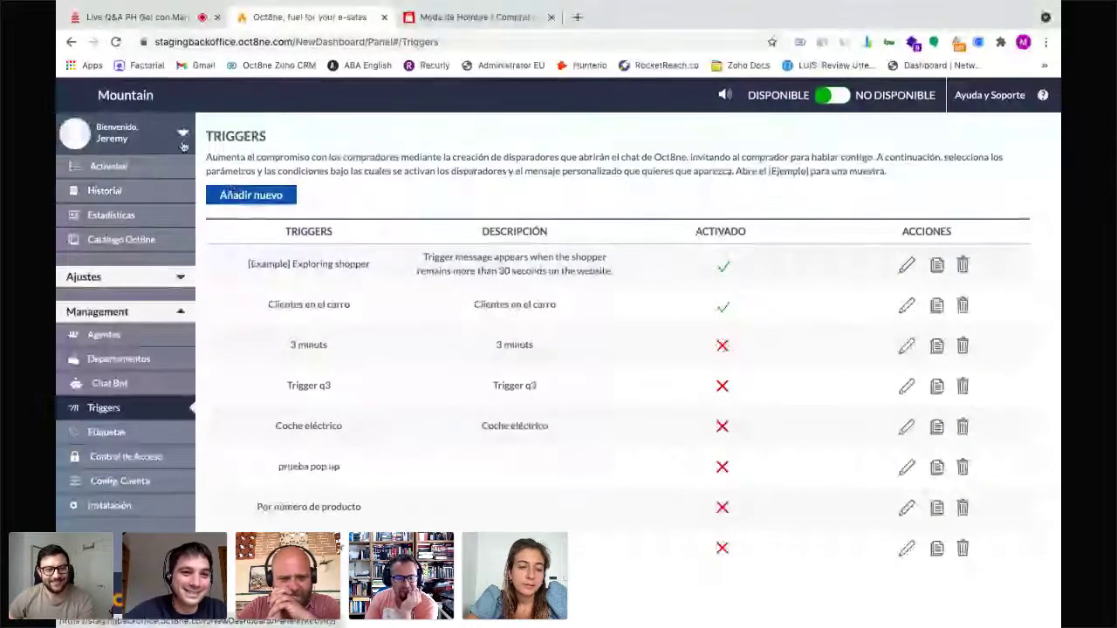
Step: Log out of the Mountain account and confirm leaving the site with unsaved changes
{"action": "left_click", "coordinate": [131, 133]}
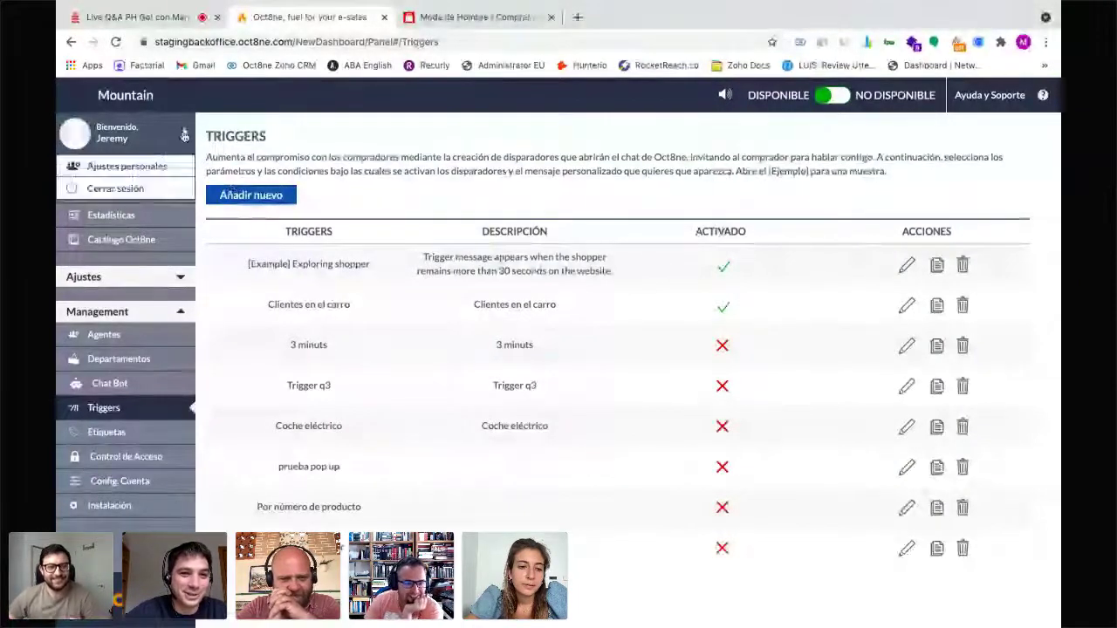
{"action": "left_click", "coordinate": [123, 189]}
{"action": "left_click", "coordinate": [670, 217]}
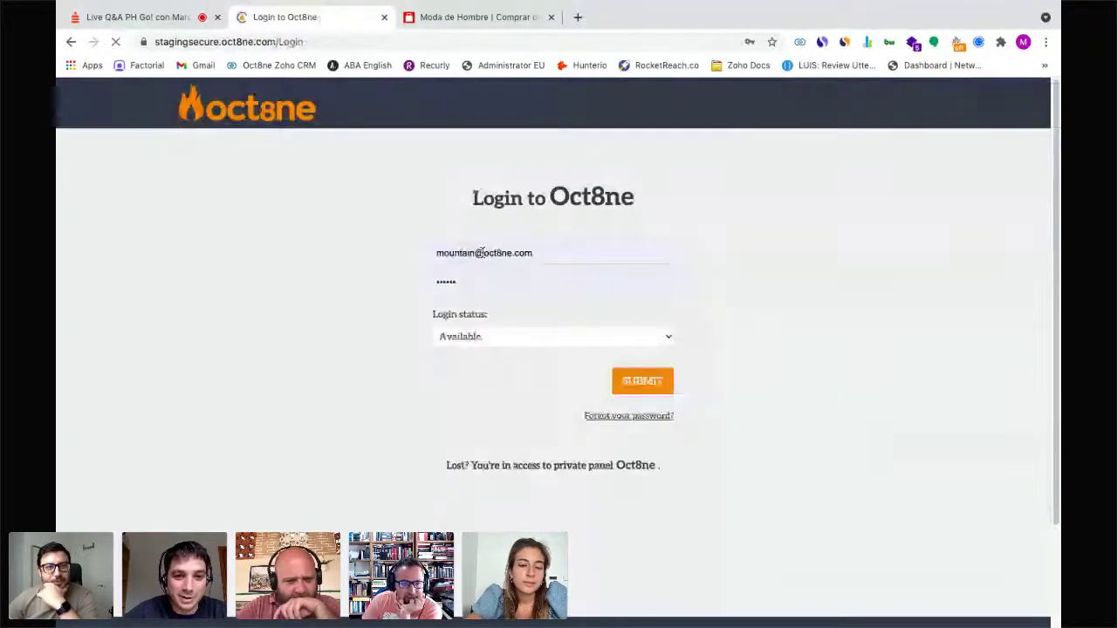
Step: Log in to the Demo Messaging account by filling in its saved e-mail and password, keeping the login status Available
{"action": "left_click", "coordinate": [481, 253]}
{"action": "left_click", "coordinate": [516, 321]}
{"action": "left_click", "coordinate": [633, 381]}
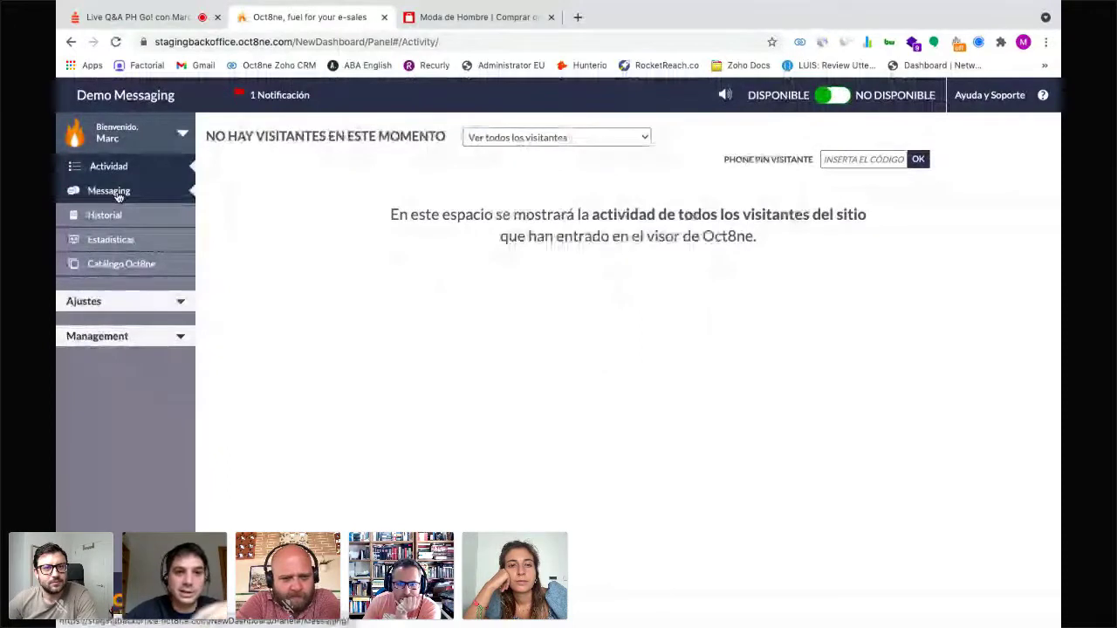
Step: Open the Messaging section and view the WhatsApp conversations and the Messenger conversations
{"action": "left_click", "coordinate": [118, 196]}
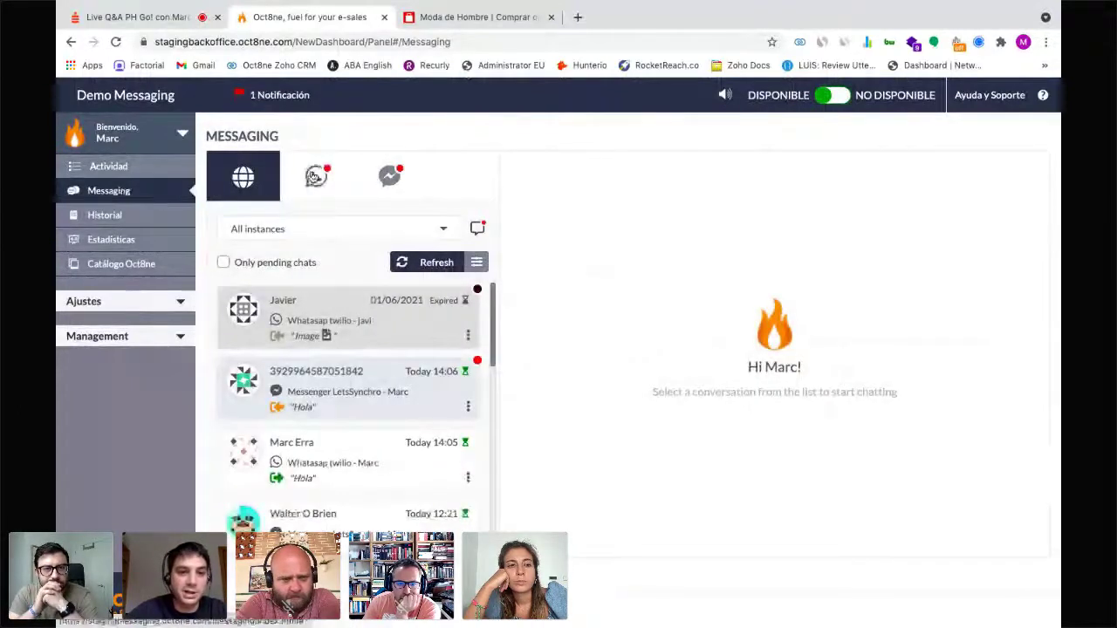
{"action": "left_click", "coordinate": [314, 177]}
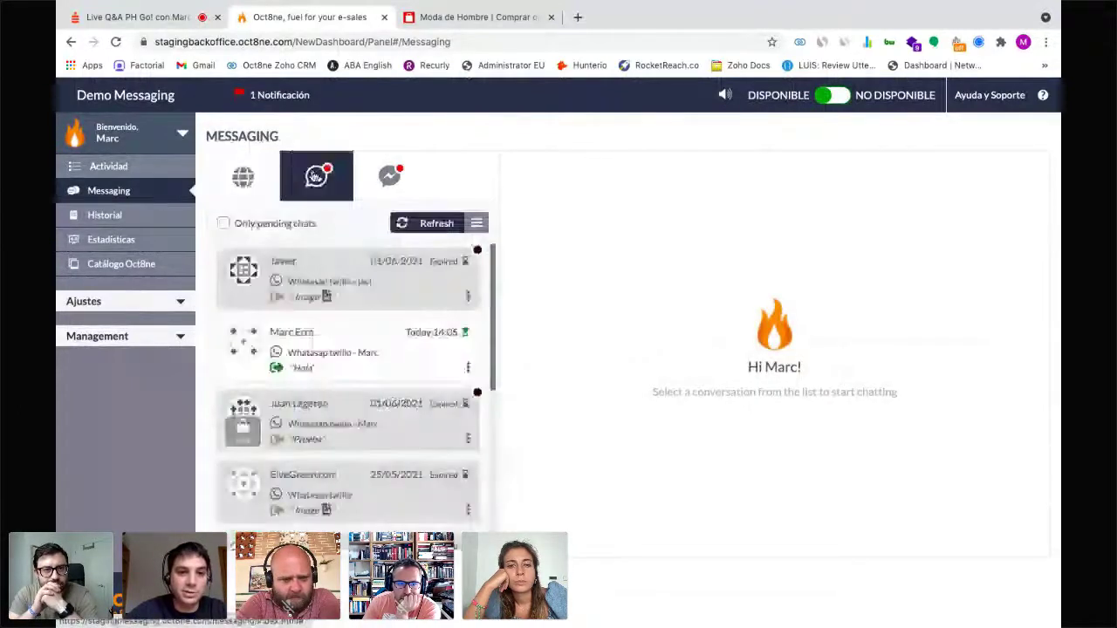
{"action": "left_click", "coordinate": [380, 179]}
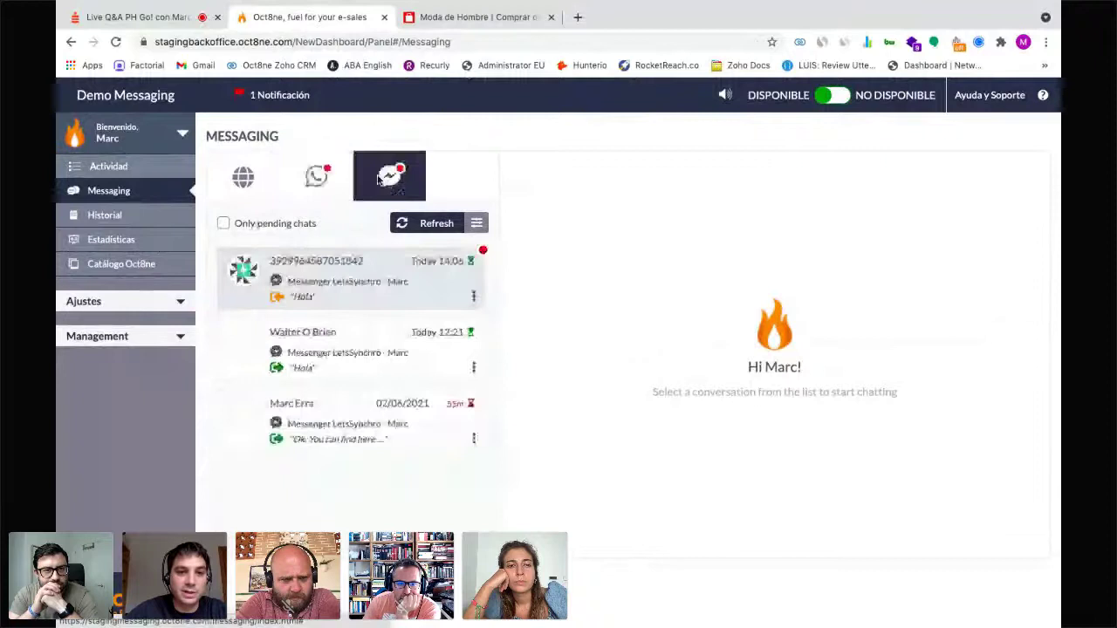
Step: Refresh the WhatsApp conversation list and open the conversation containing the message "Hola product hackers"
{"action": "left_click", "coordinate": [315, 176]}
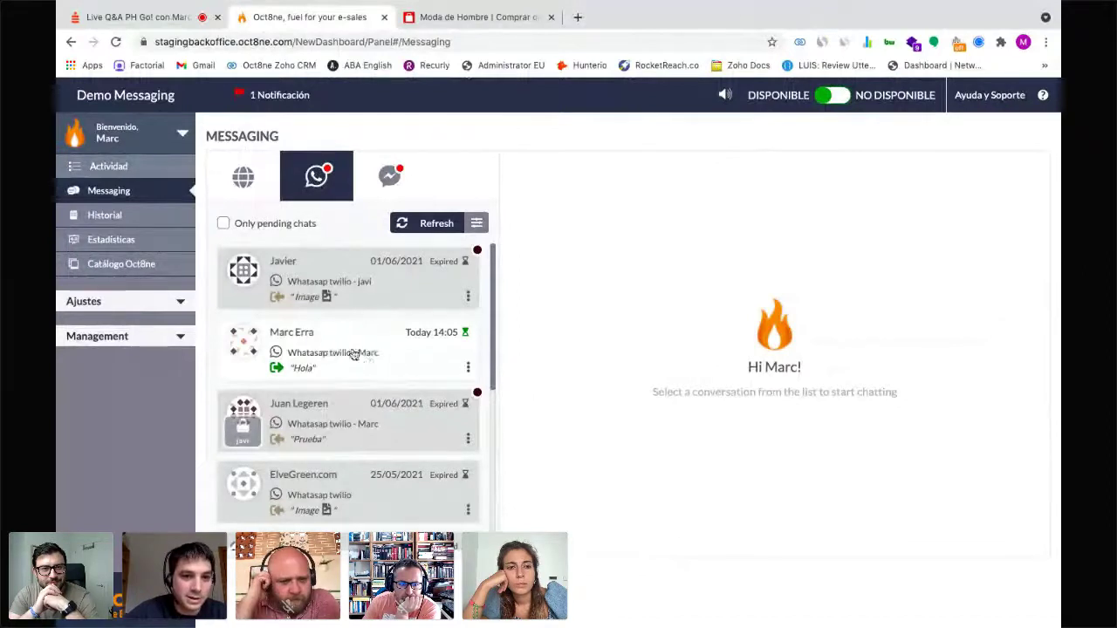
{"action": "left_click", "coordinate": [441, 224]}
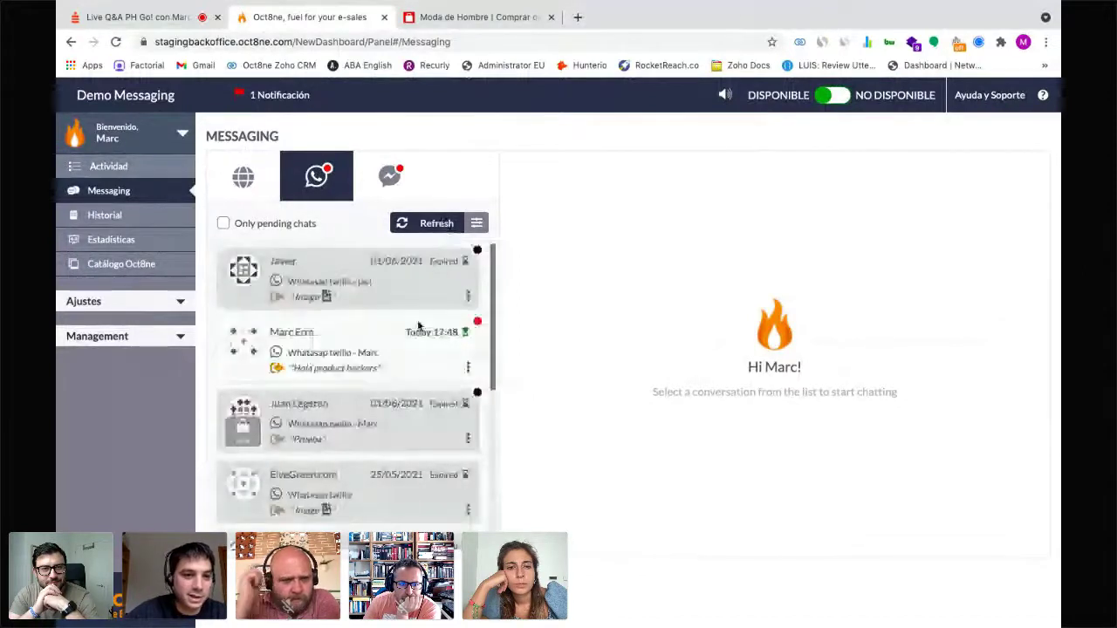
{"action": "left_click", "coordinate": [353, 358]}
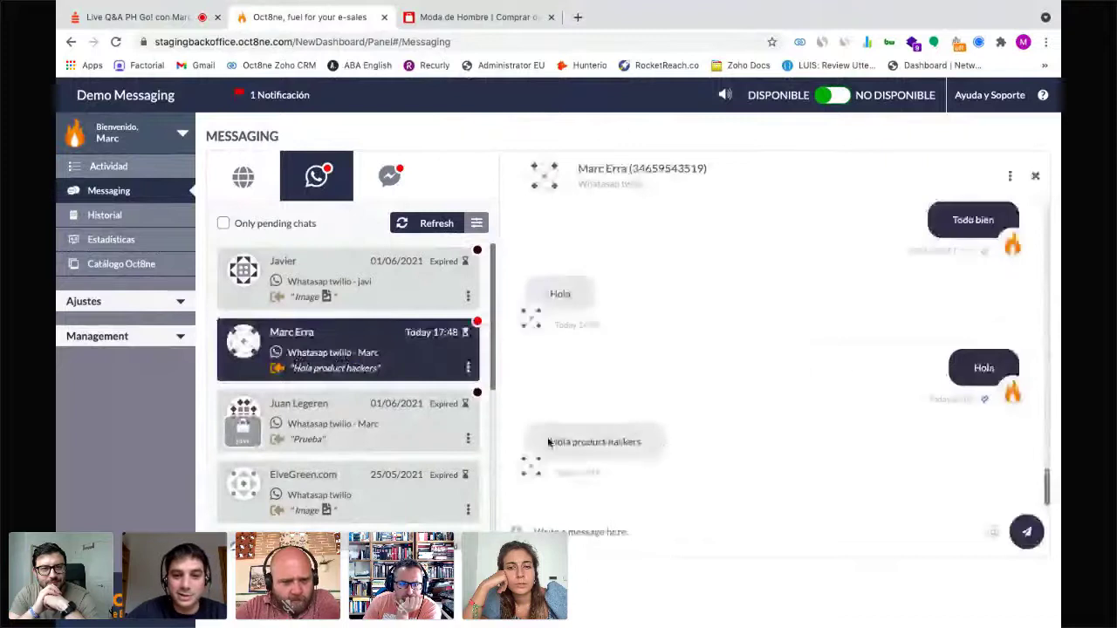
Step: Send the reply "Hola" in the open WhatsApp conversation
{"action": "left_click", "coordinate": [571, 534]}
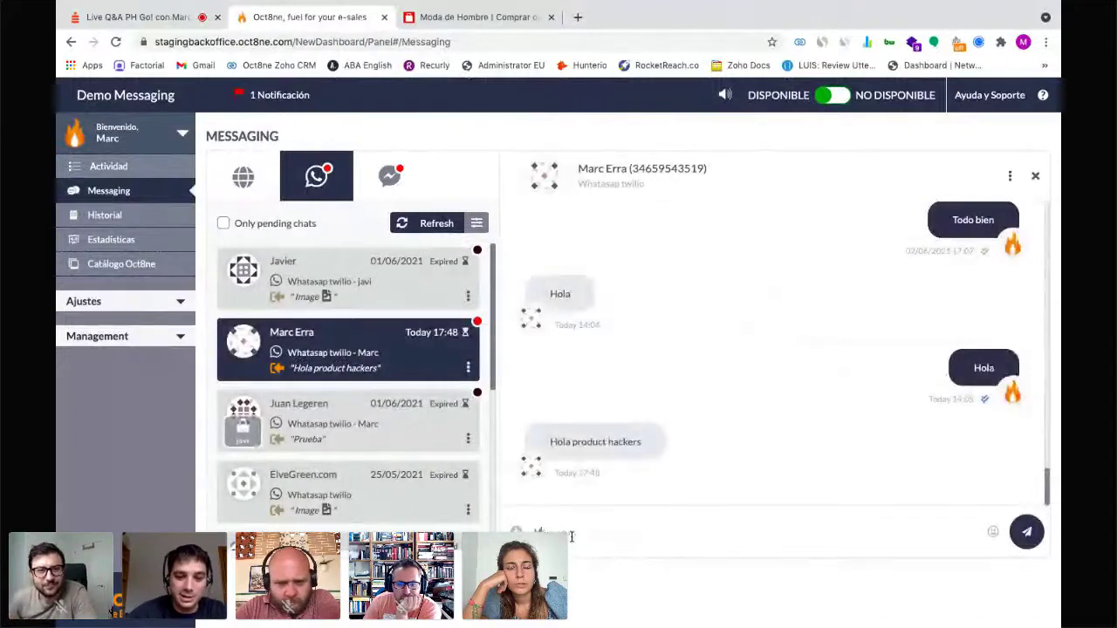
{"action": "type", "text": "Hola"}
{"action": "key", "text": "Return"}
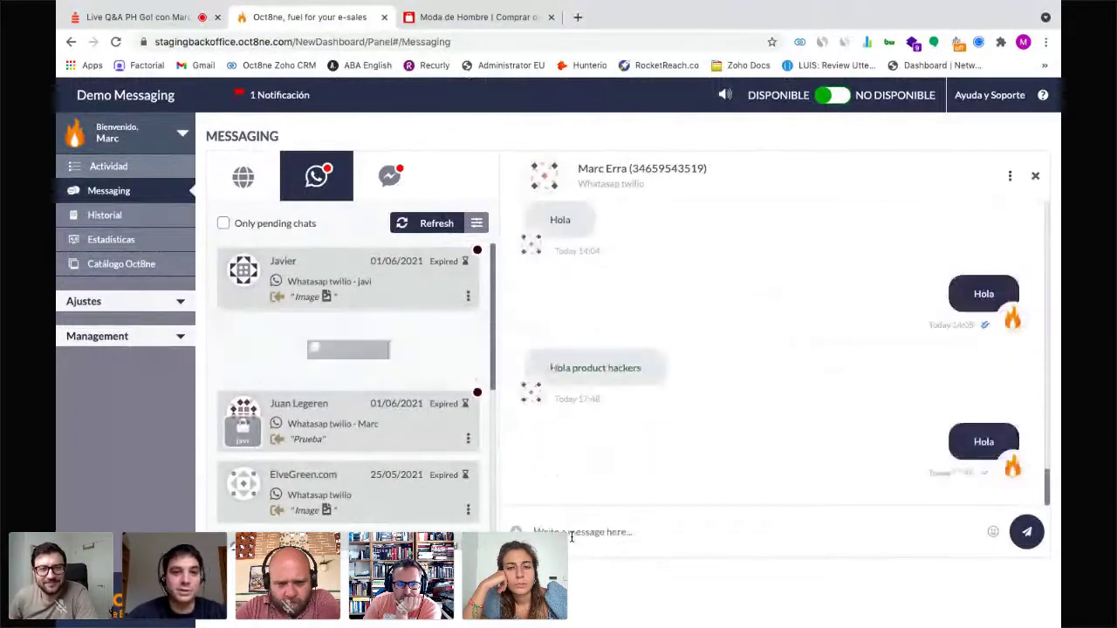